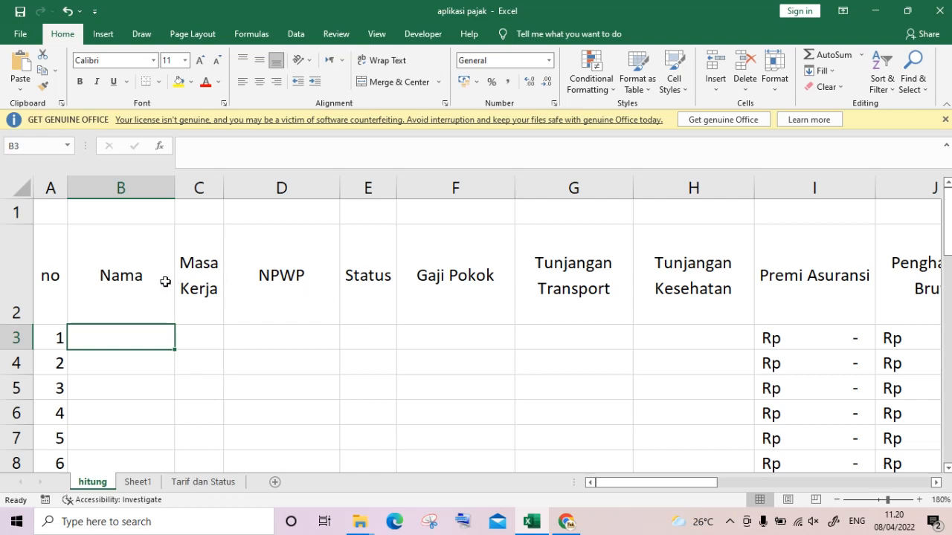
Step: Change the header in cell A2 to NO
click(56, 276)
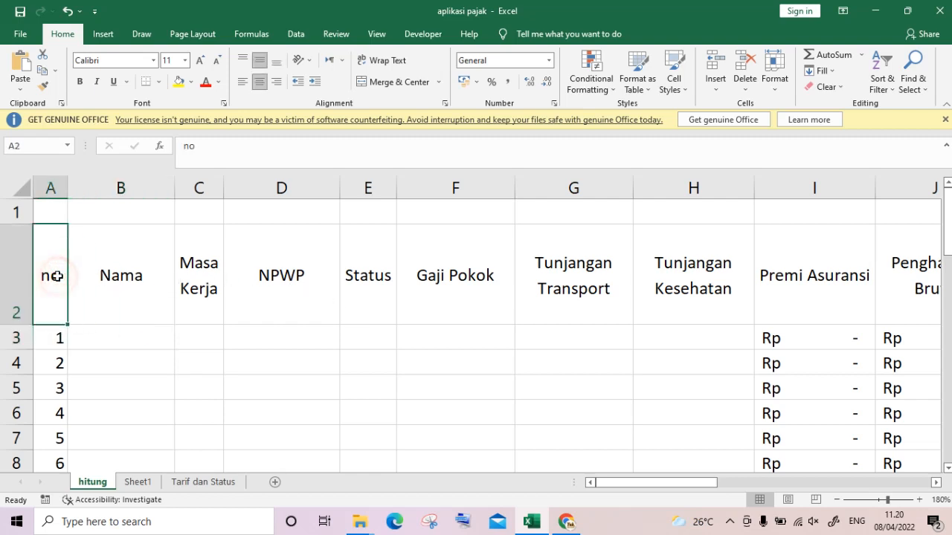
key(BackSpace)
text(NO)
key(Tab)
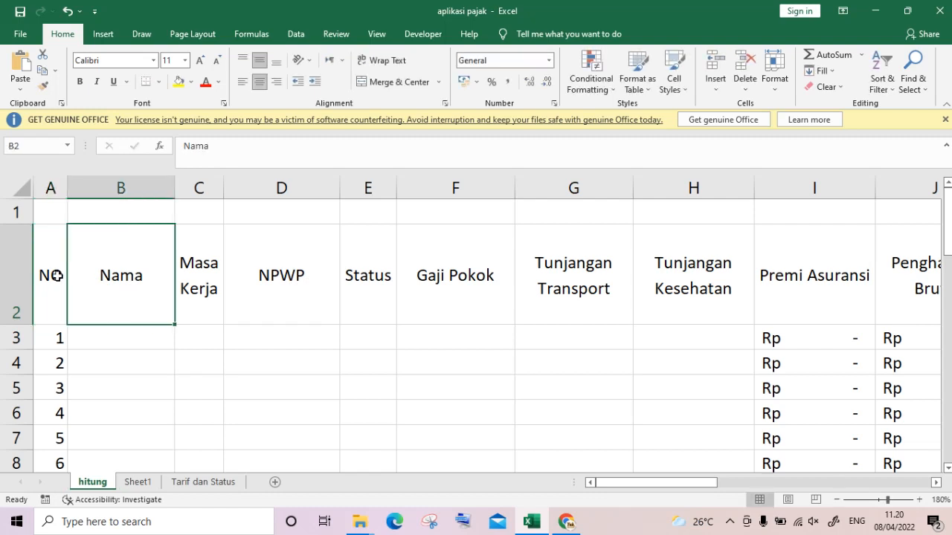
Step: Extend the header in cell B2 to read Nama Pegawai
key(Tab)
key(Left)
click(241, 153)
text(Pe)
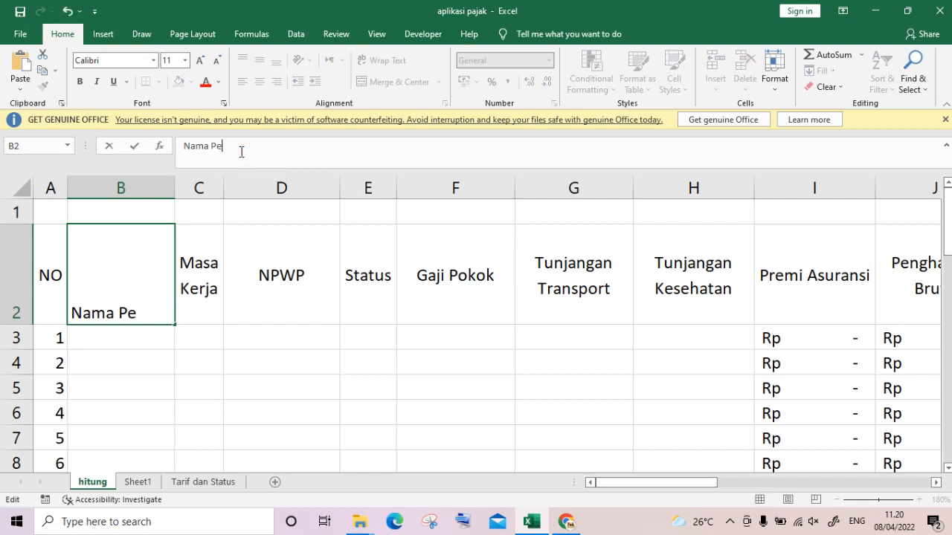
text(gawai)
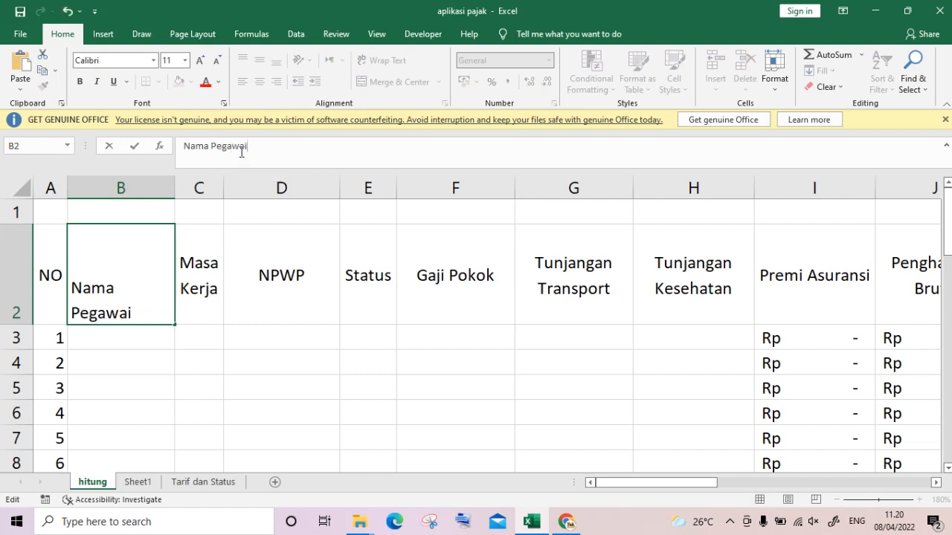
key(Return)
Step: Merge and center cells F1:I1 above the headers from Gaji Pokok to Premi Asuransi
key(Up)
key(Right)
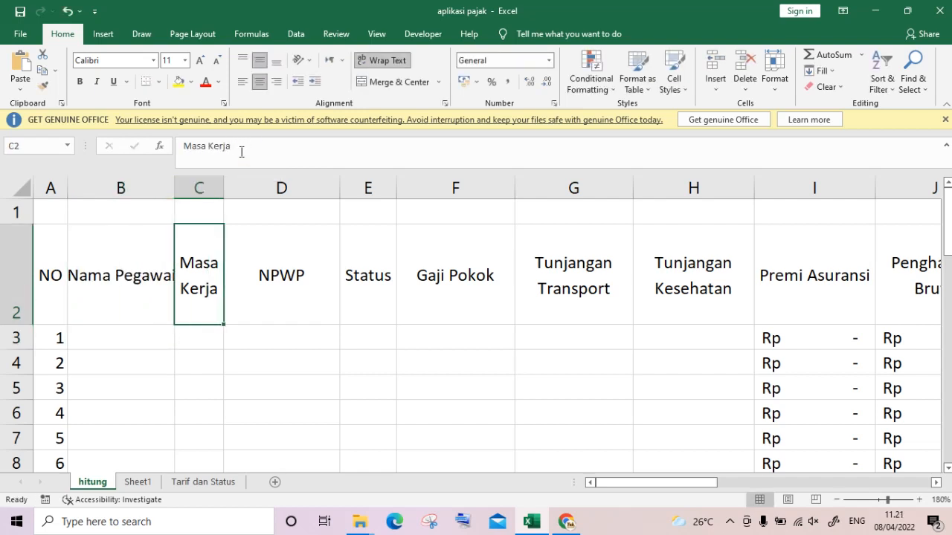
key(Right)
key(Right)
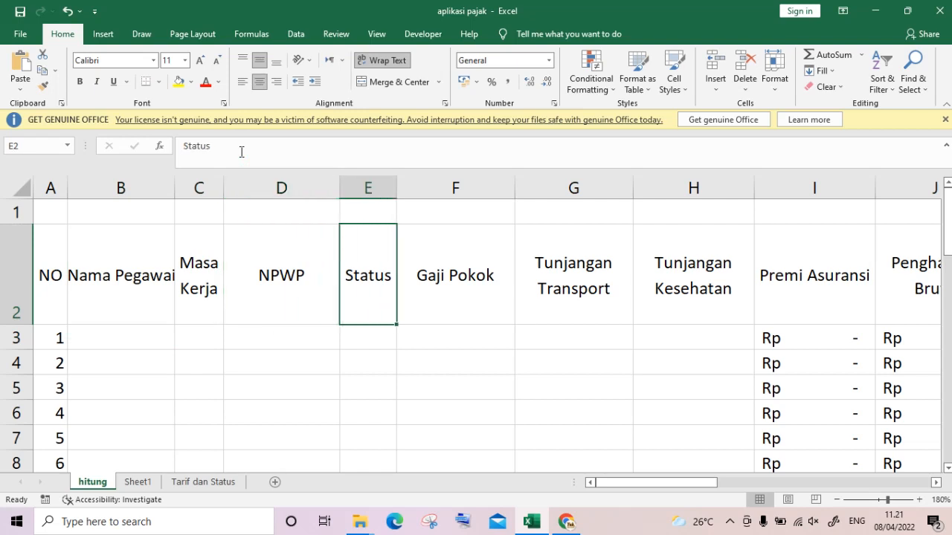
key(Right)
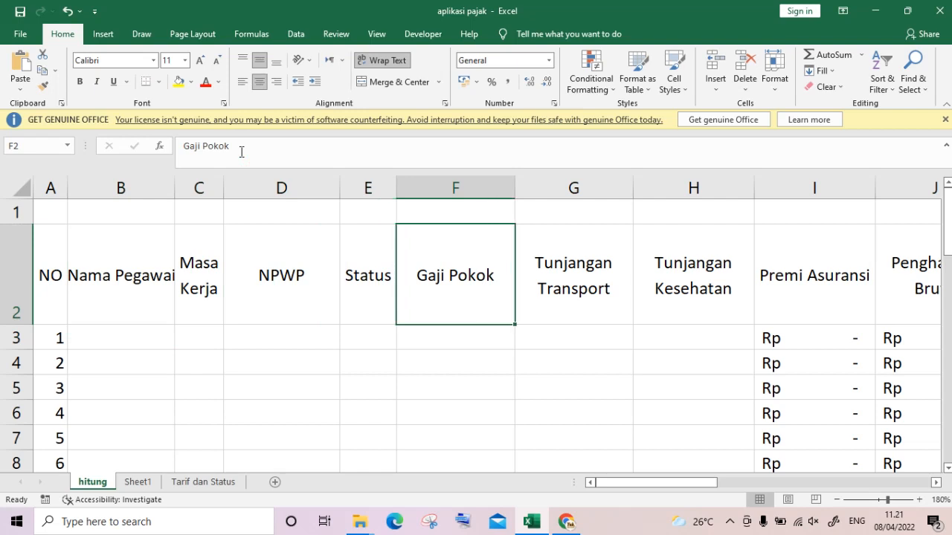
key(shift+Right)
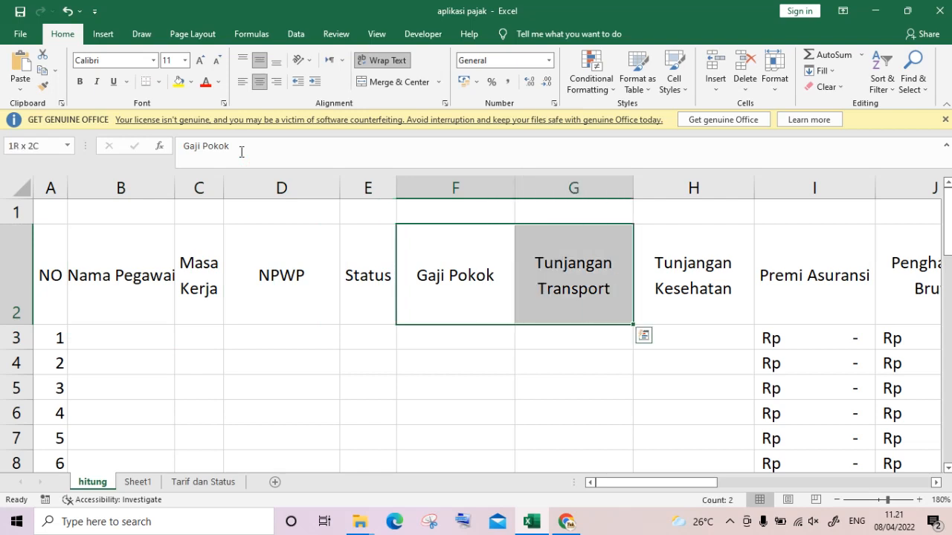
key(shift+Right)
key(shift+Right)
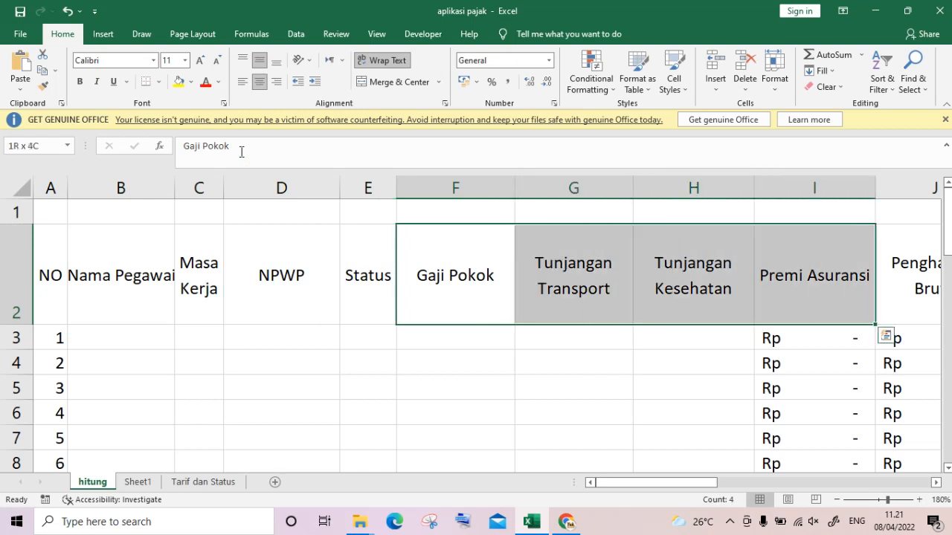
key(Up)
key(shift+Right)
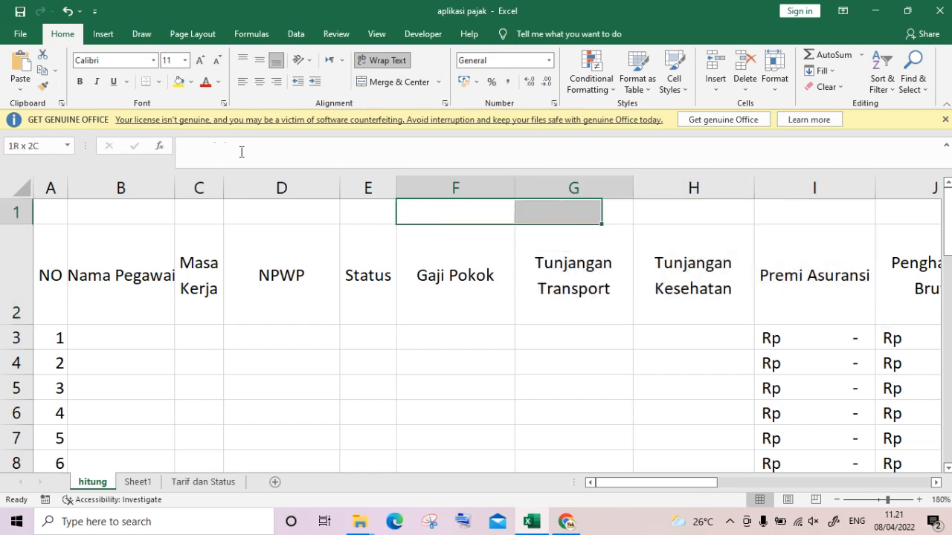
key(shift+Right)
key(shift+Right)
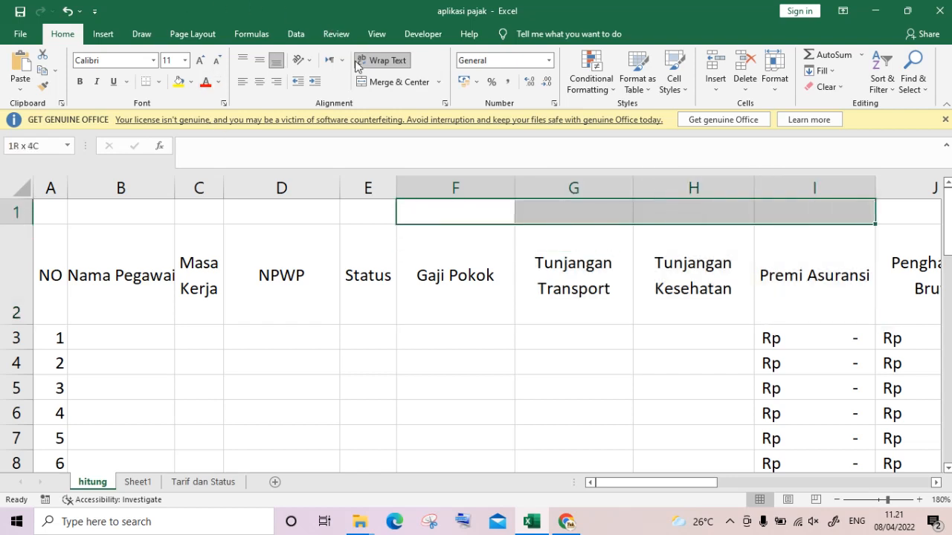
click(372, 84)
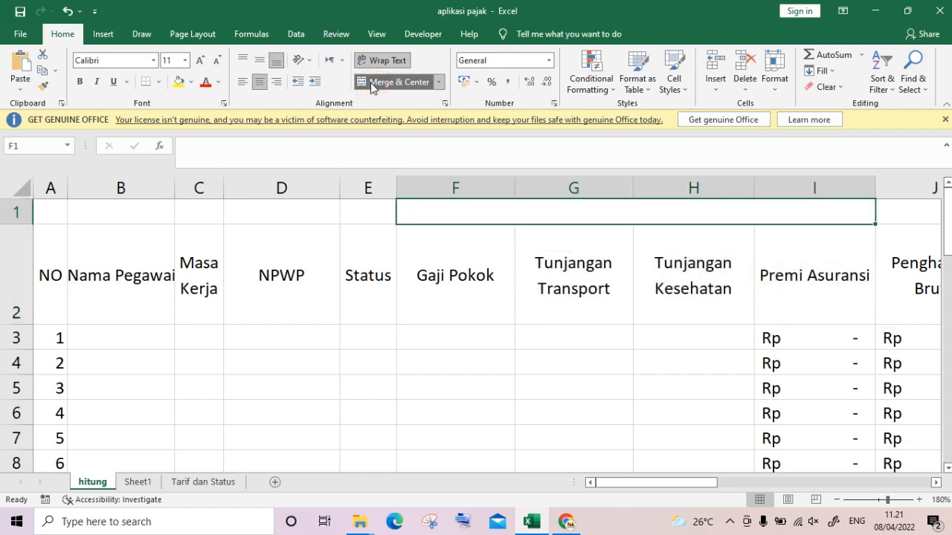
text(TOA)
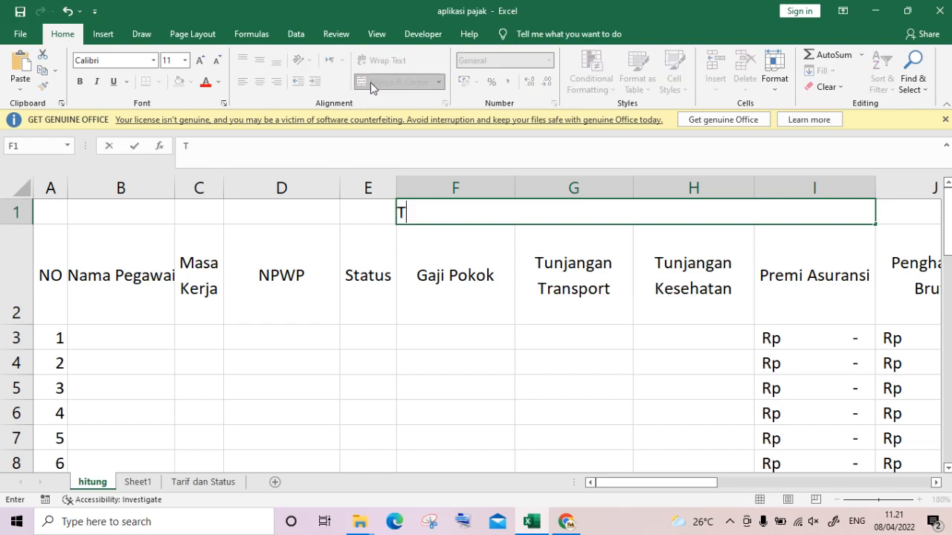
key(BackSpace)
key(BackSpace)
key(BackSpace)
key(Return)
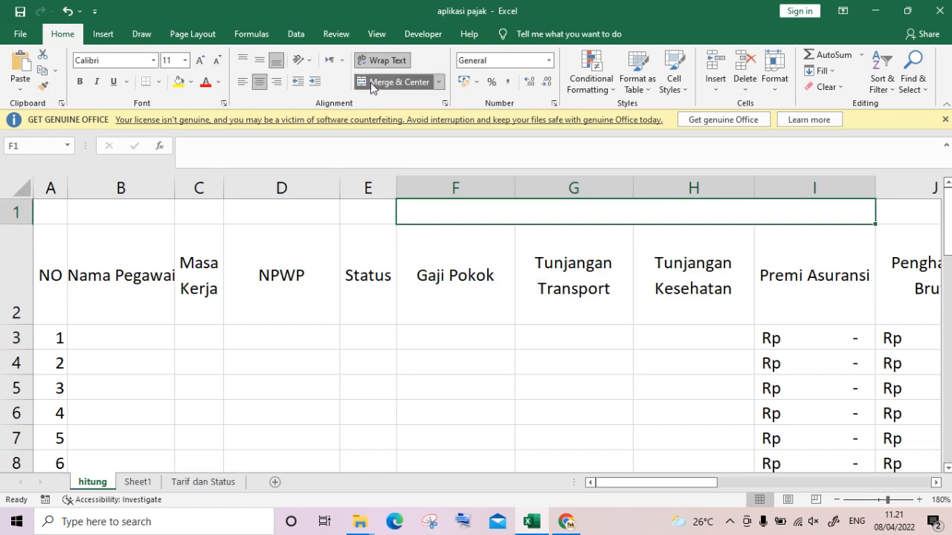
Step: Fill the merged cell F1:I1 with yellow
key(Right)
key(Left)
key(Left)
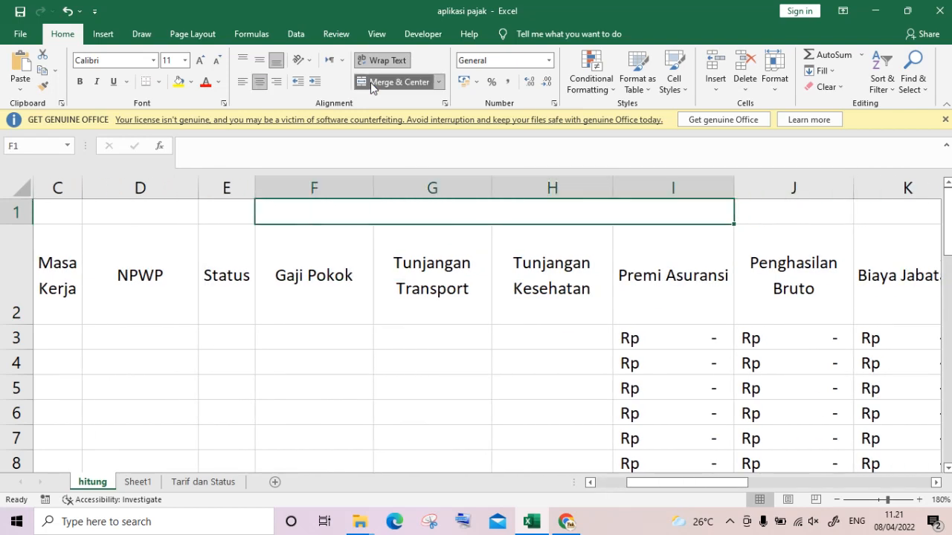
key(Right)
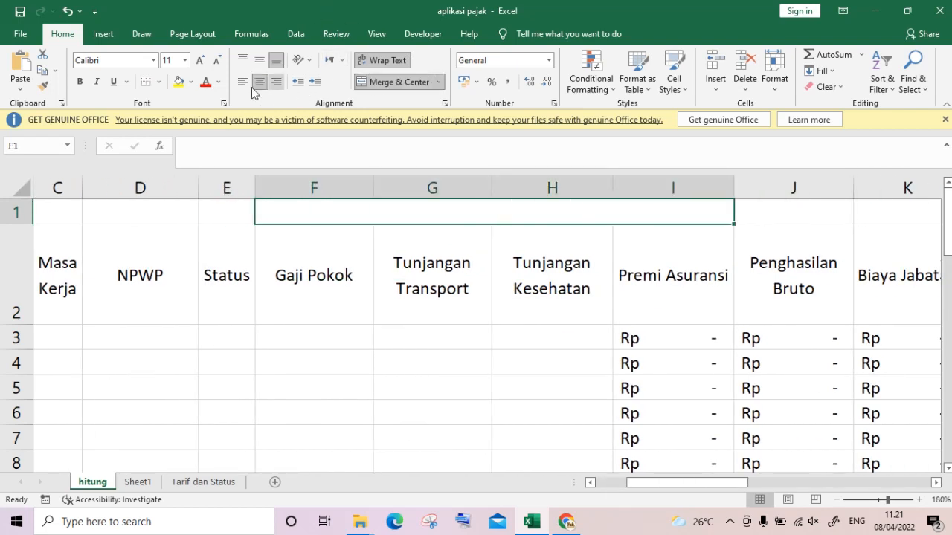
click(179, 87)
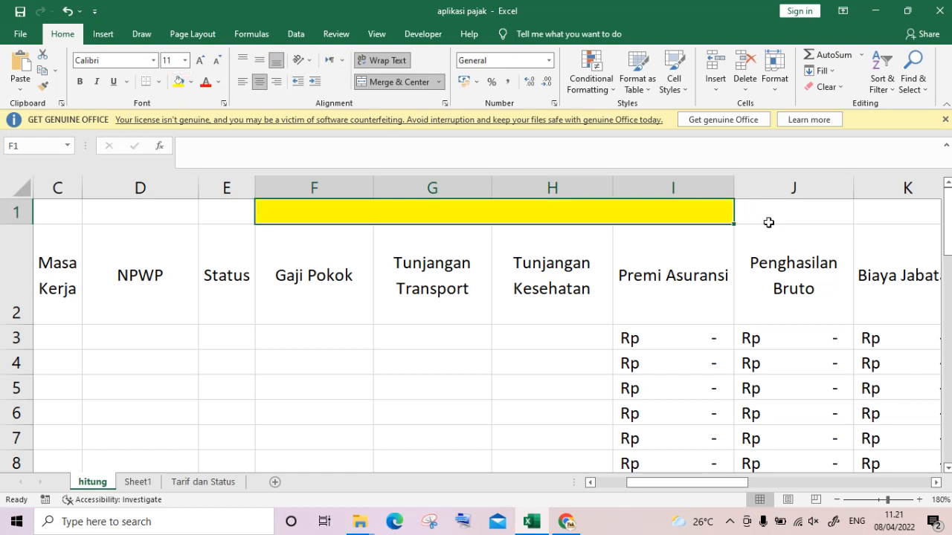
Step: Merge and center cells K1:L1 above Biaya Jabatan and Iuran Pensiun/ JHT, and fill the merged cell with light blue
click(885, 217)
key(Right)
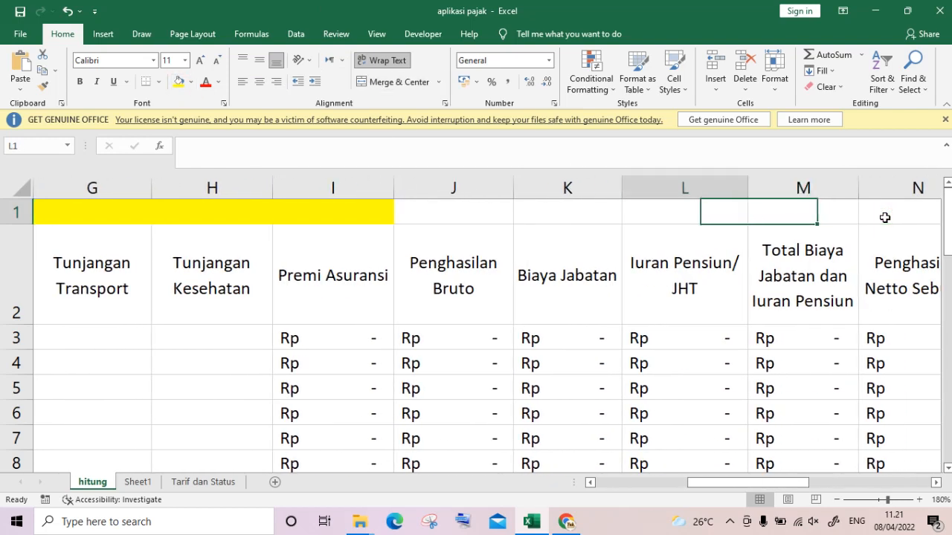
key(Left)
click(494, 278)
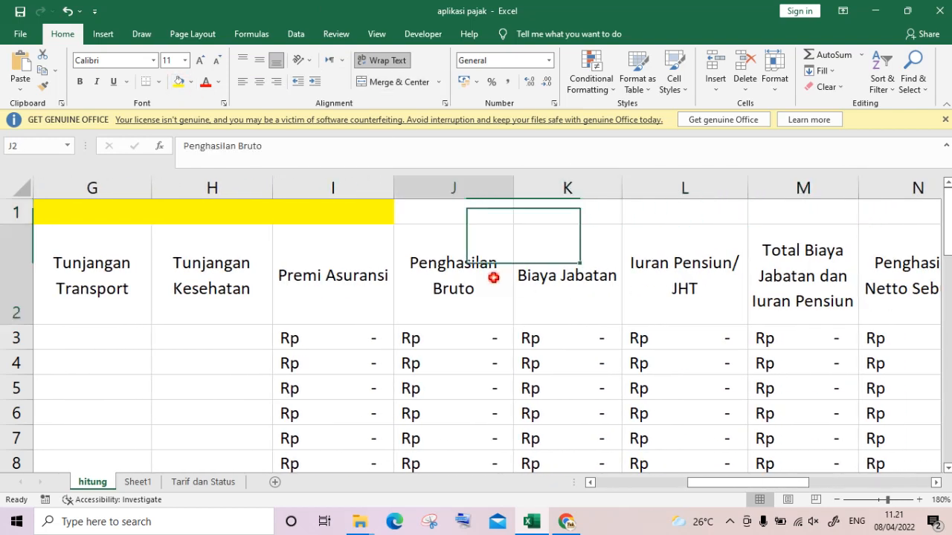
click(590, 282)
click(573, 212)
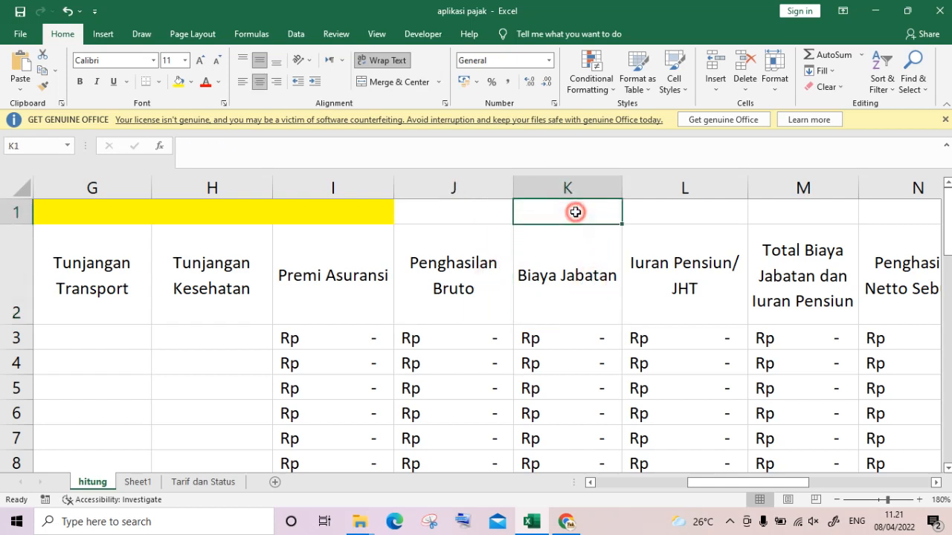
key(shift+Right)
click(403, 82)
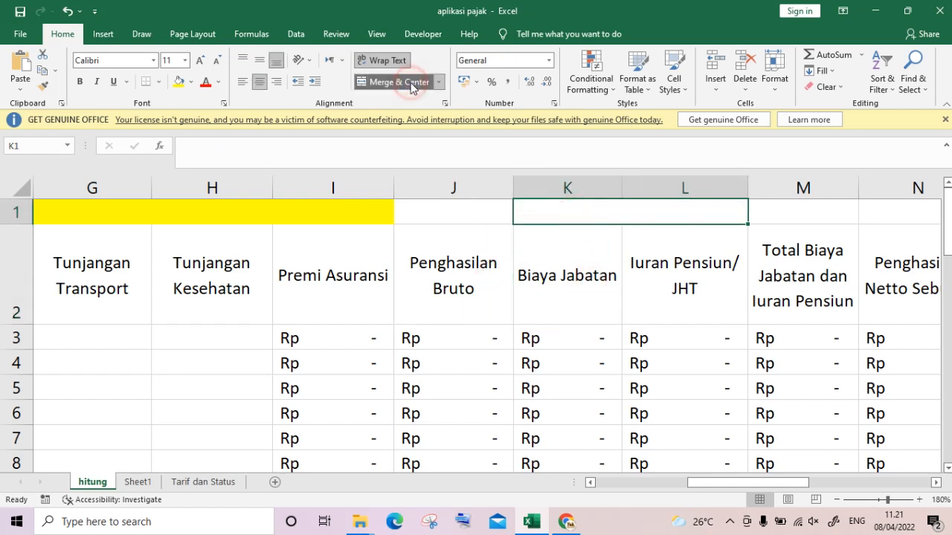
click(193, 82)
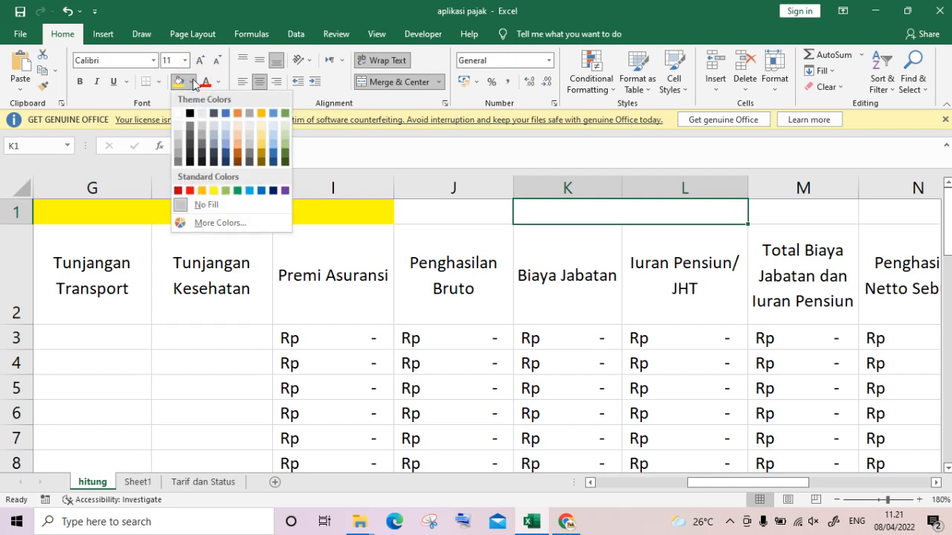
click(274, 148)
Step: Review the income component headers in row 2 from Gaji Pokok to Penghasilan Bruto
click(599, 257)
key(Right)
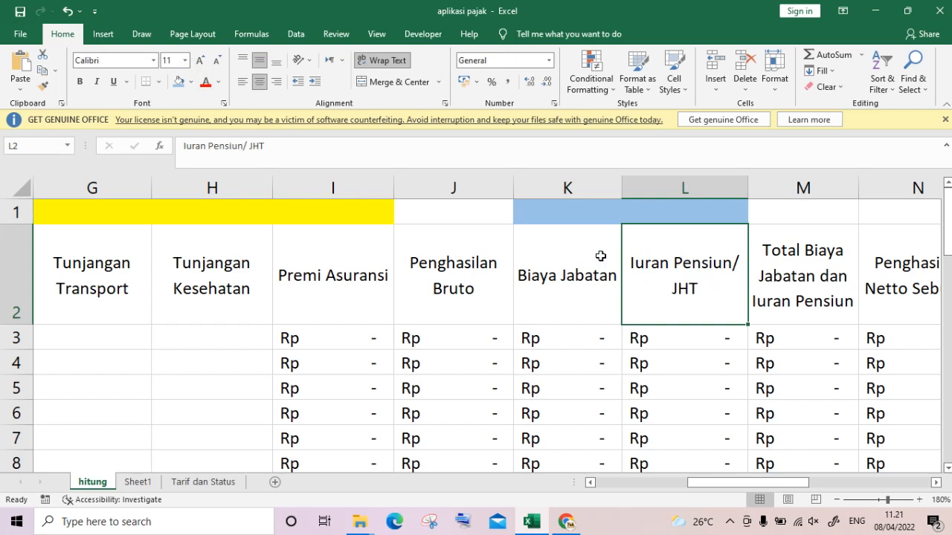
key(Left)
key(Left)
key(Left)
key(Left)
key(Left)
key(Left)
key(Left)
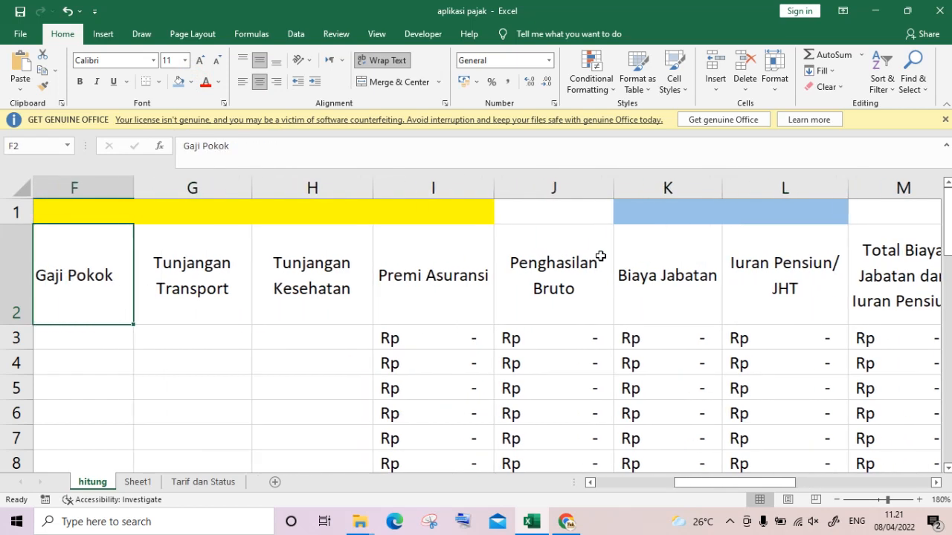
key(Right)
key(Right)
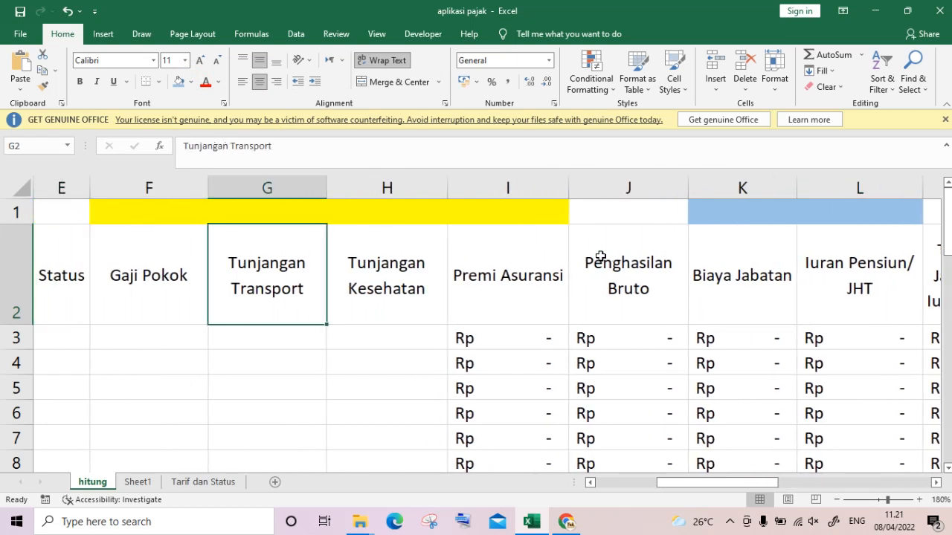
key(Left)
key(Left)
key(Right)
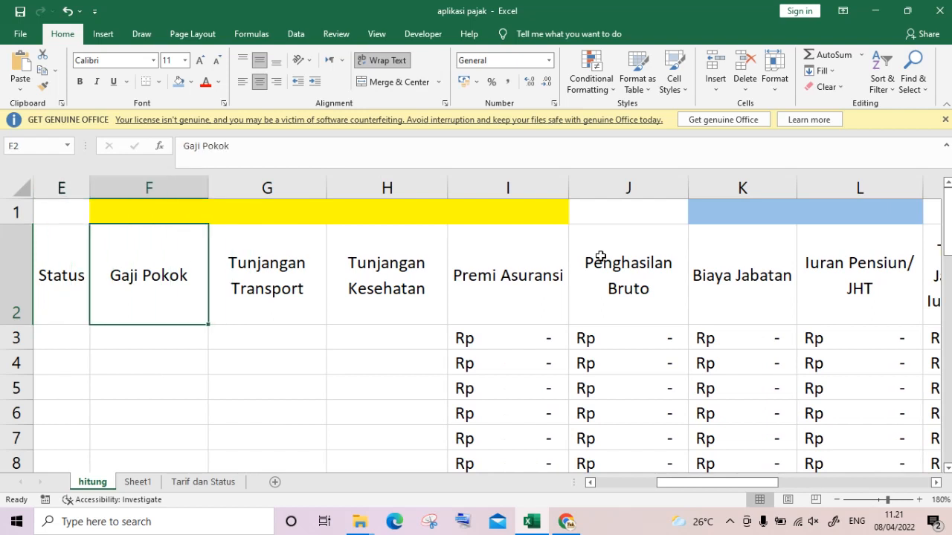
key(Right)
key(Right)
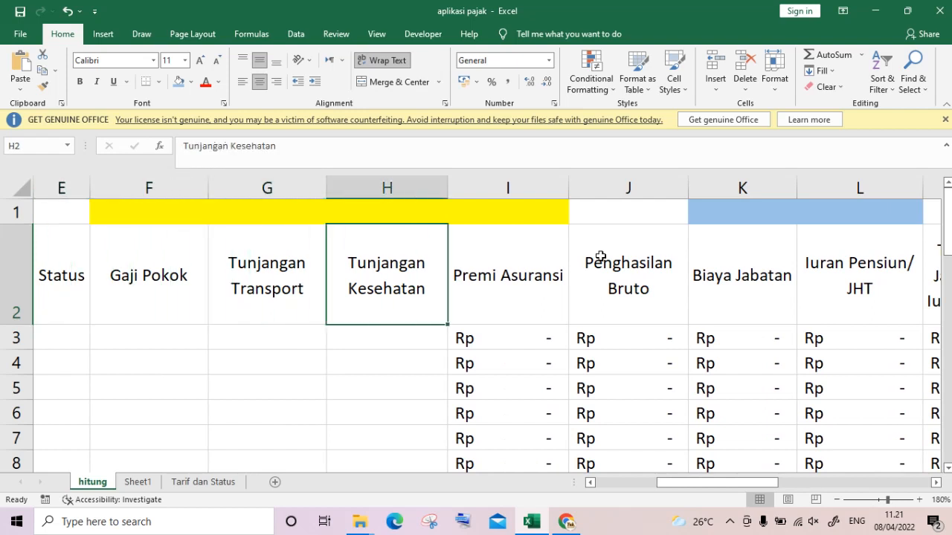
key(Right)
key(Right)
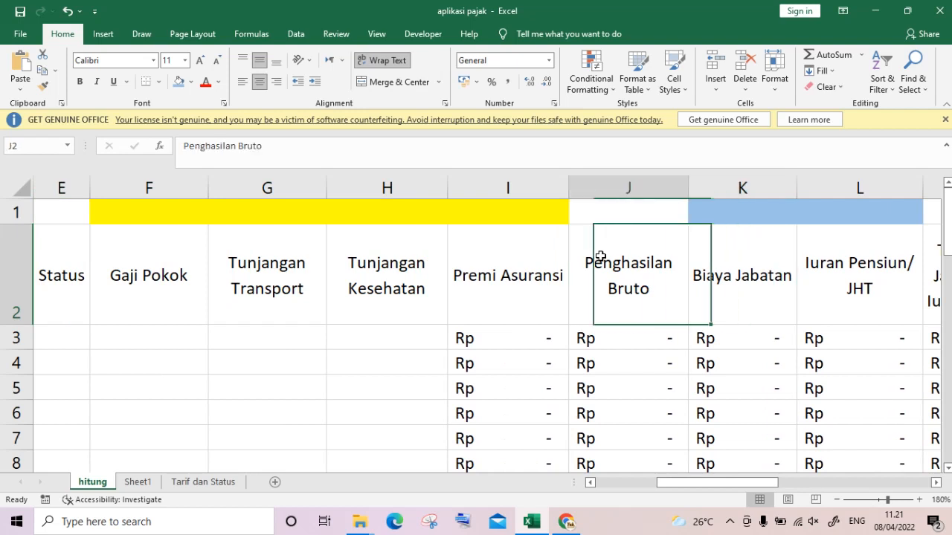
key(Left)
key(Right)
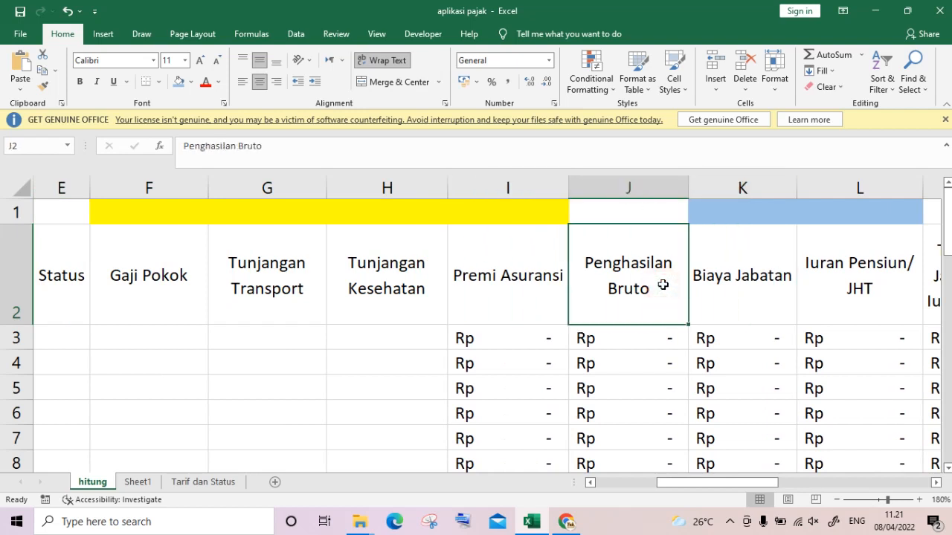
Step: Examine the deduction, net income and PTKP headers in row 2, from Biaya Jabatan through PTKP
key(Right)
key(Right)
key(Right)
key(Left)
key(Left)
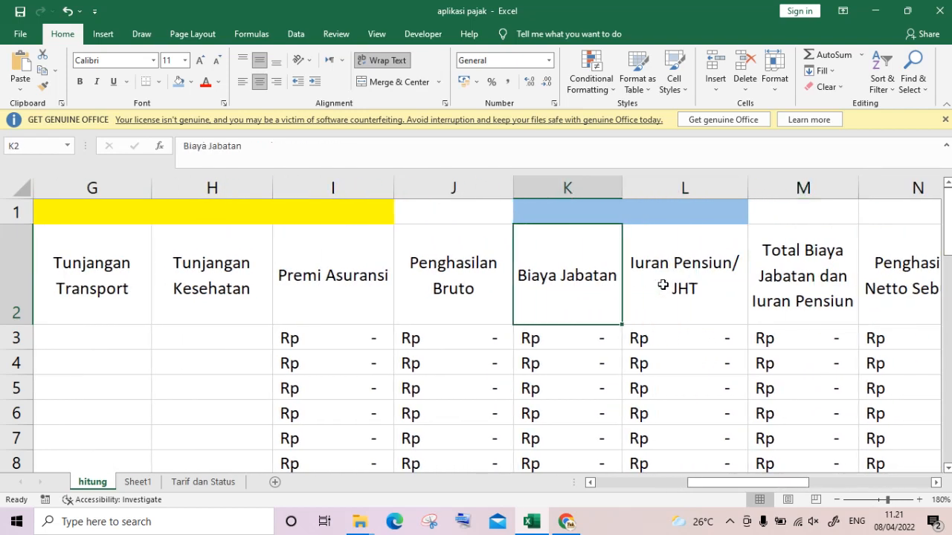
key(Right)
key(Right)
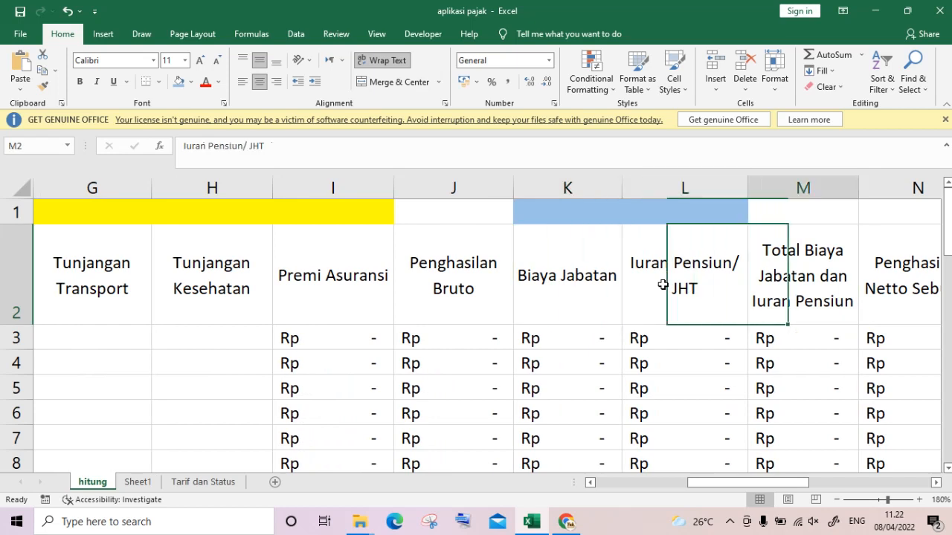
key(Right)
key(Left)
key(Left)
key(Right)
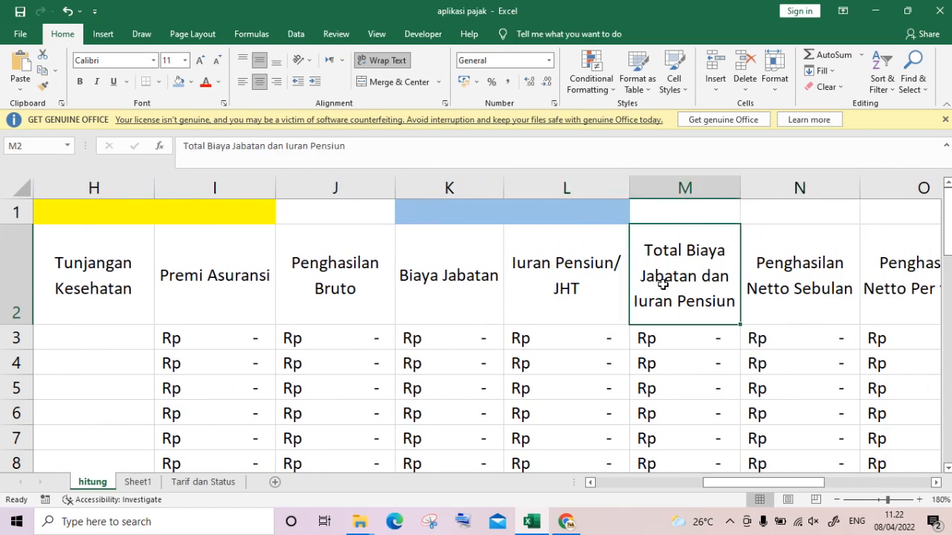
key(Right)
key(Right)
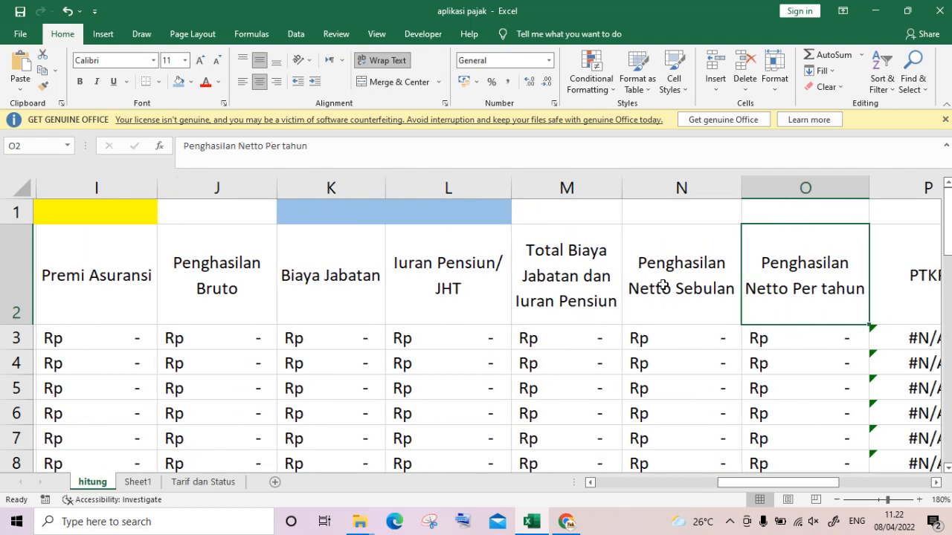
key(Left)
key(Right)
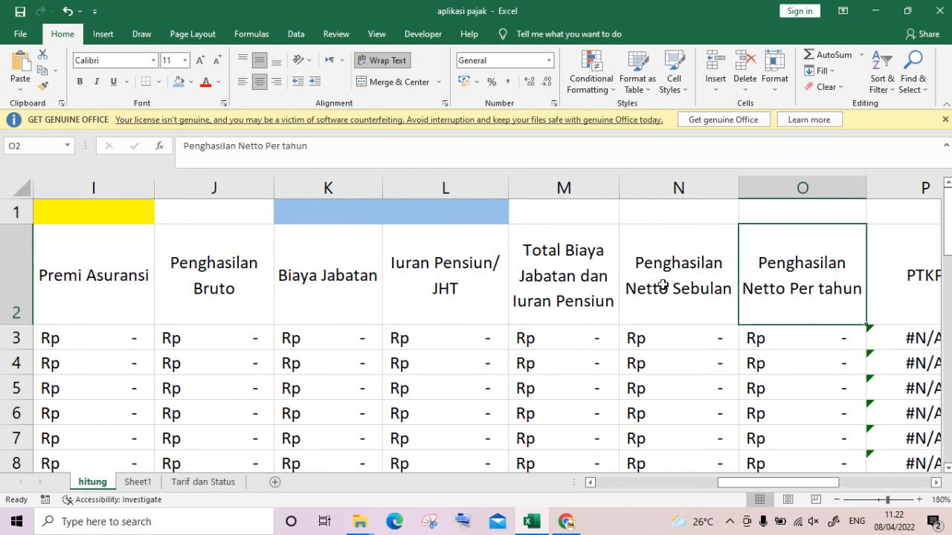
key(Right)
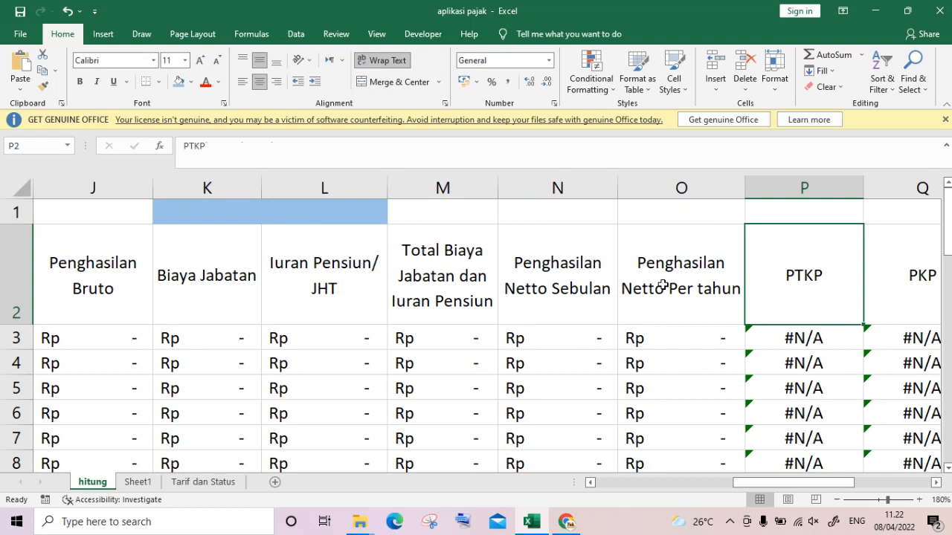
Step: Review the row 2 headers from PKP and Pembulatan PKP through the PPh columns grouped under NPWP
key(Right)
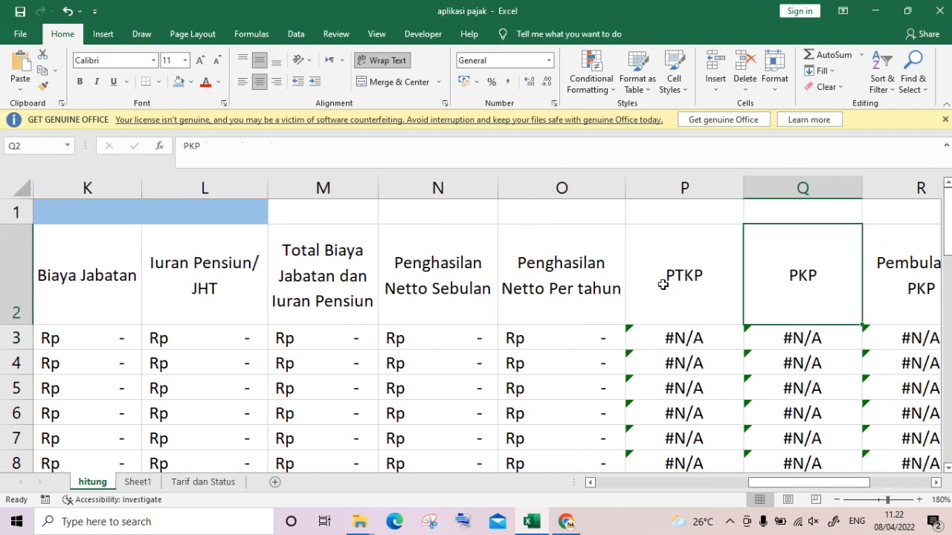
key(Right)
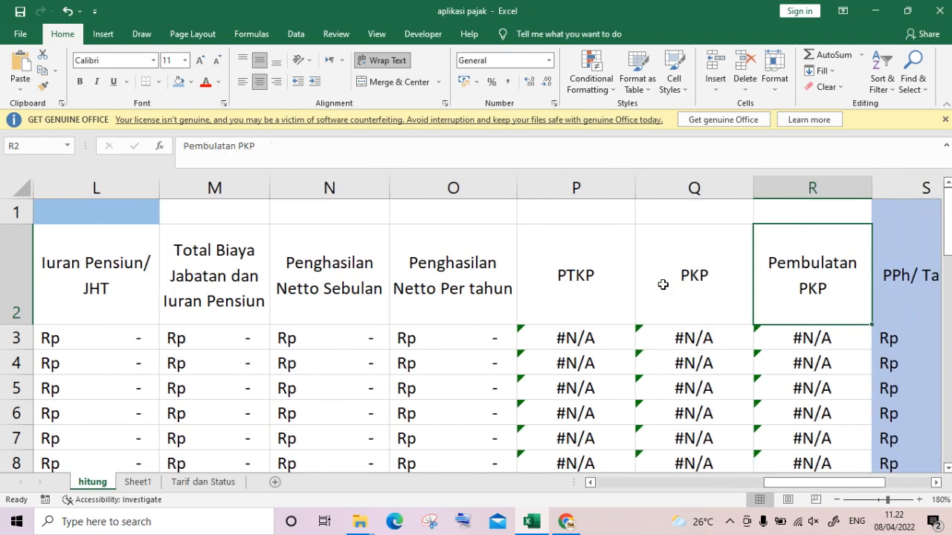
key(Right)
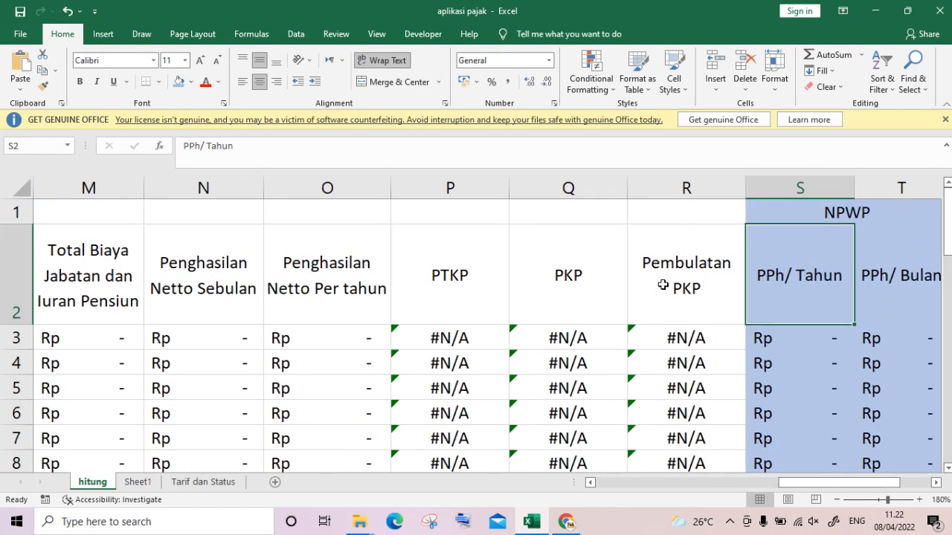
key(Right)
key(Up)
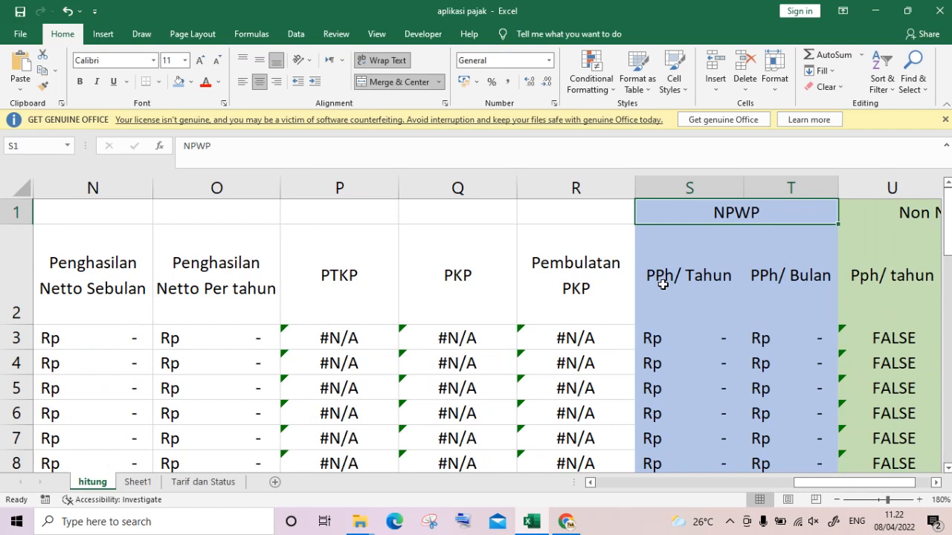
Step: Examine the Non NPWP group with its yearly and monthly PPh headers, and return to the NO header in A2
key(Right)
key(Right)
key(Left)
key(Down)
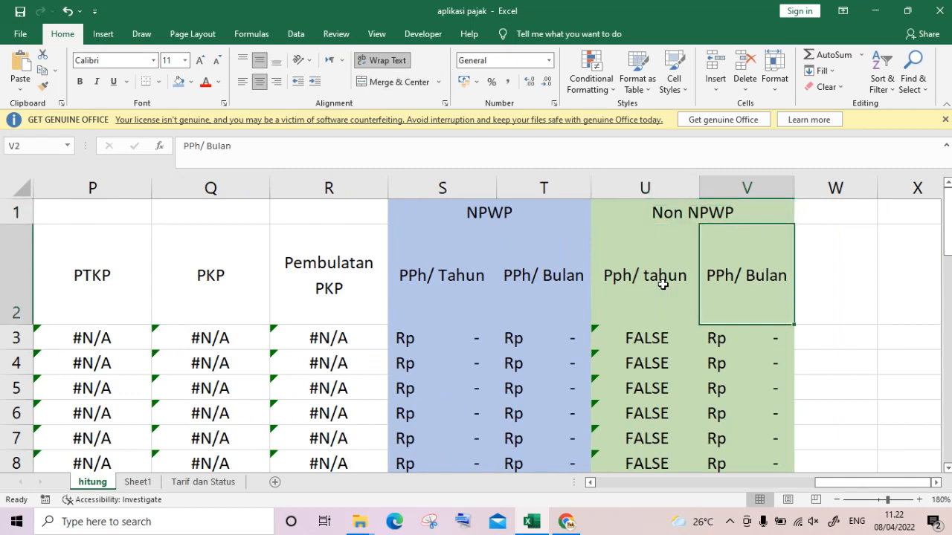
key(Left)
key(Right)
key(Up)
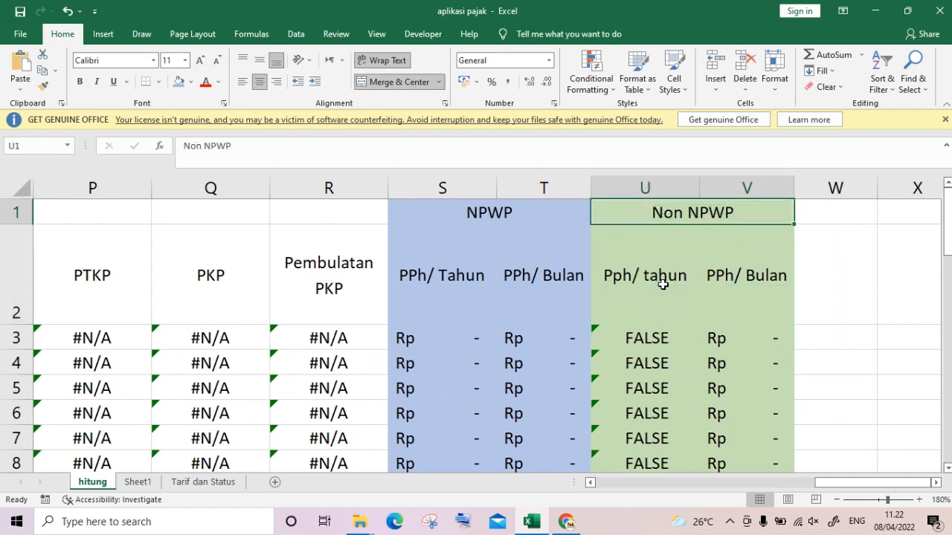
key(Down)
key(Down)
key(Left)
key(Up)
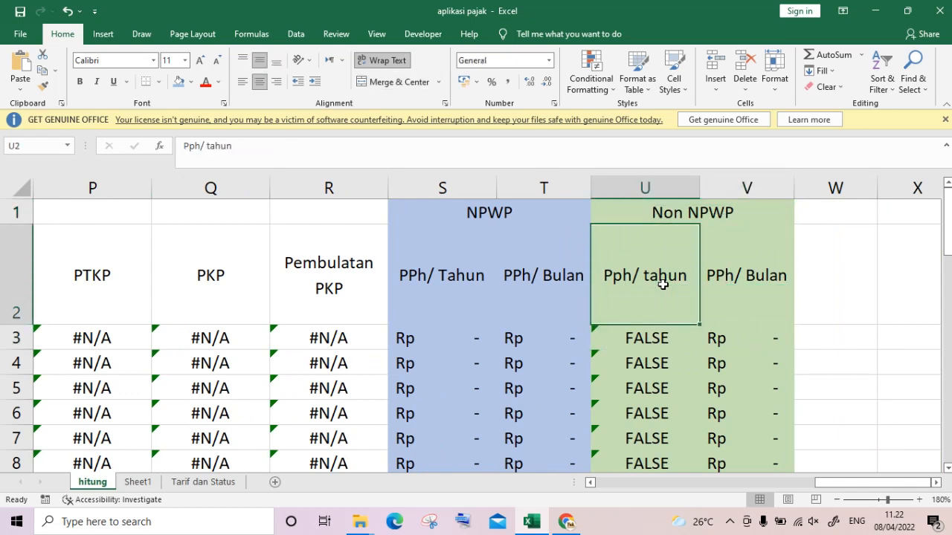
key(Left)
key(Left)
key(Left)
key(Home)
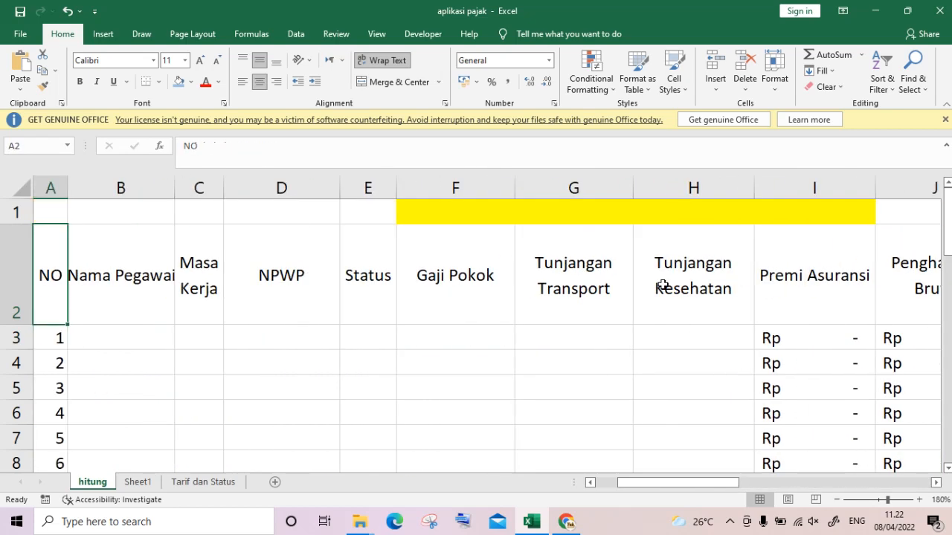
Step: Examine the Penghasilan and Tarif brackets on the Tarif dan Status sheet, from 0-60jt through >5miliar
click(201, 483)
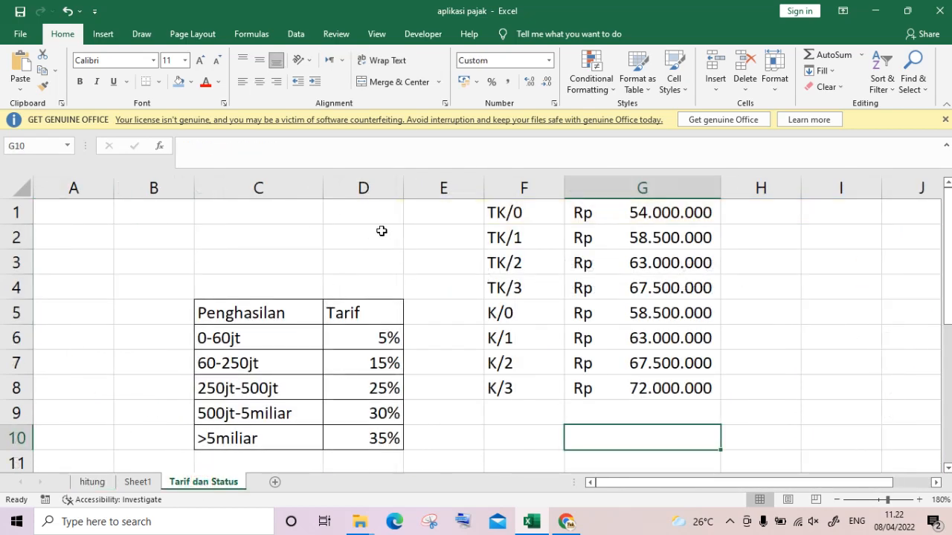
click(242, 339)
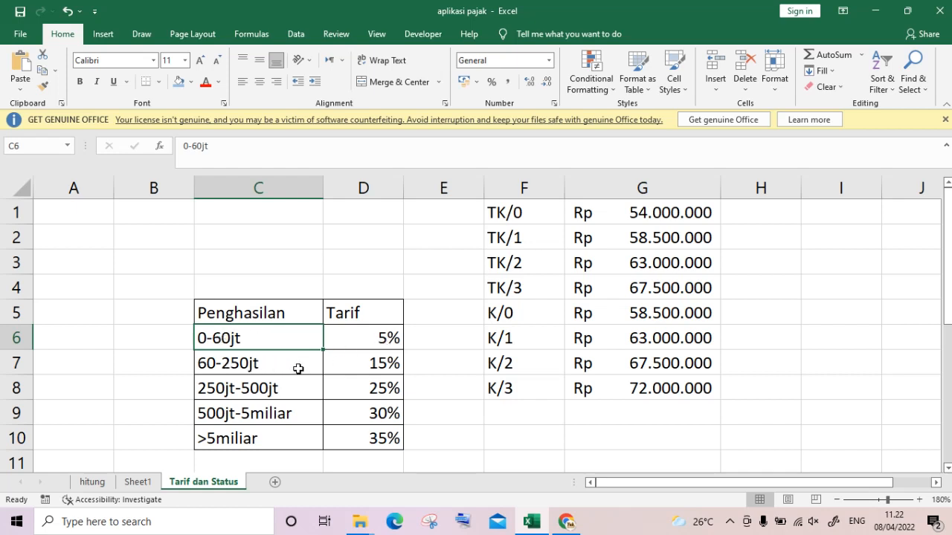
click(379, 367)
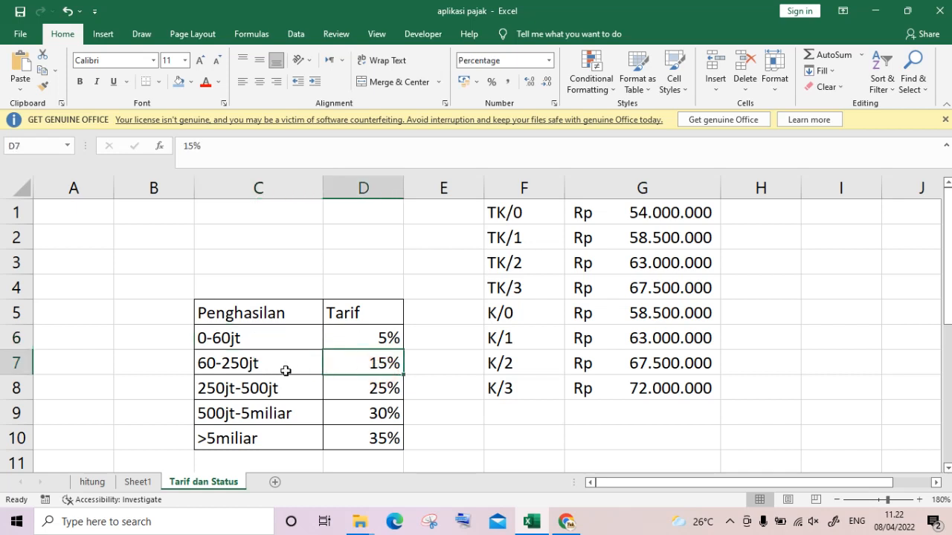
click(367, 392)
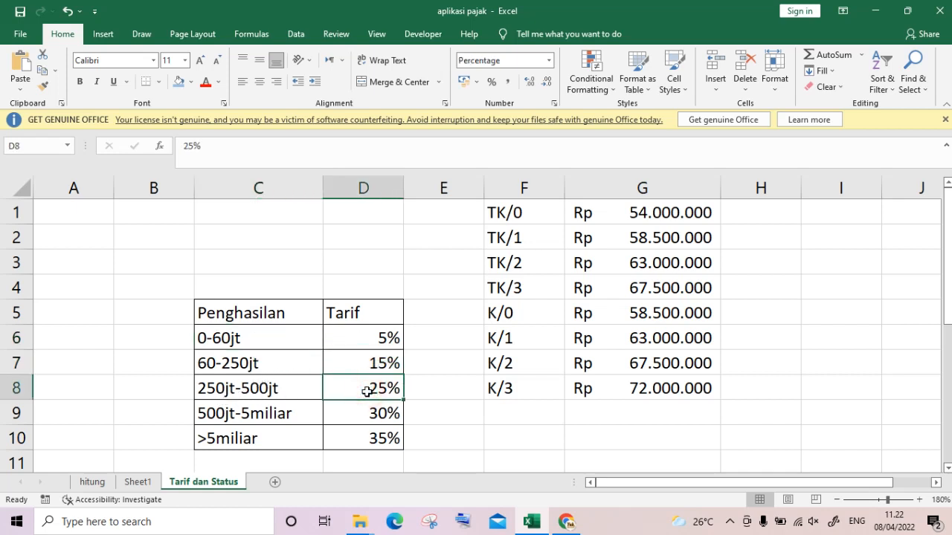
click(216, 418)
click(370, 420)
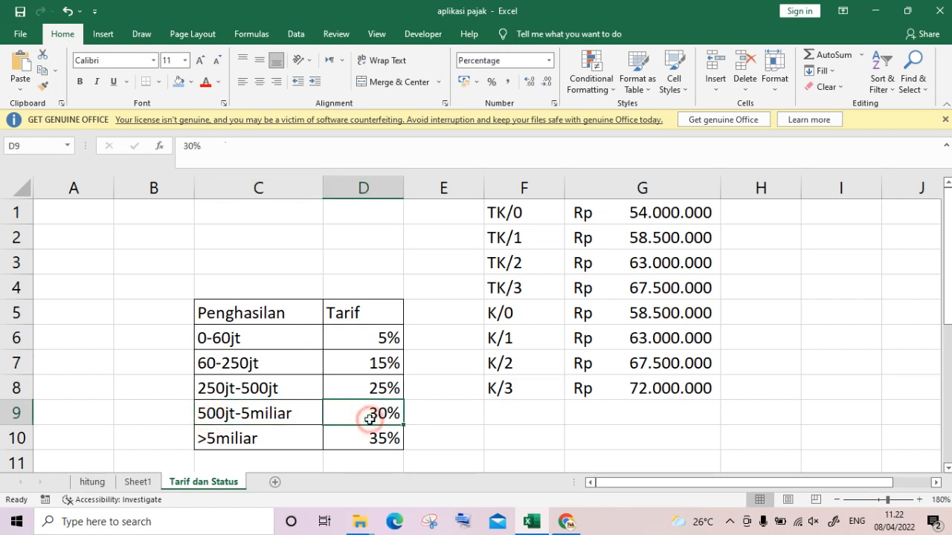
click(236, 439)
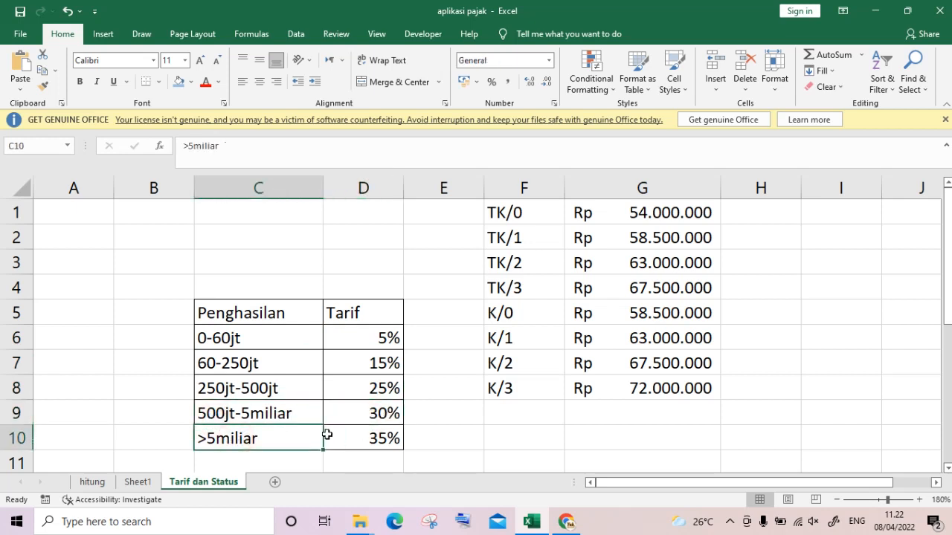
click(380, 439)
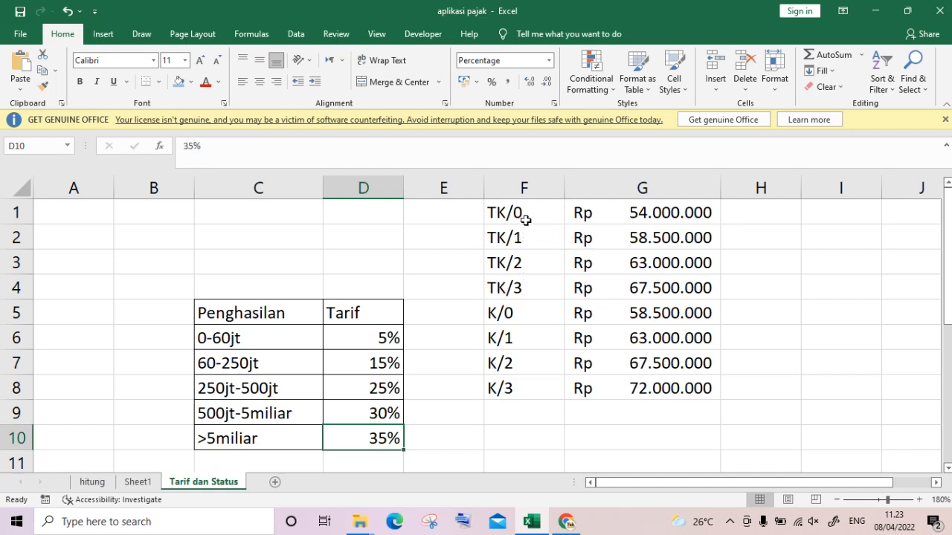
Step: Enter the first employee's name under Nama Pegawai in cell B3 of the hitung sheet
click(92, 482)
click(115, 353)
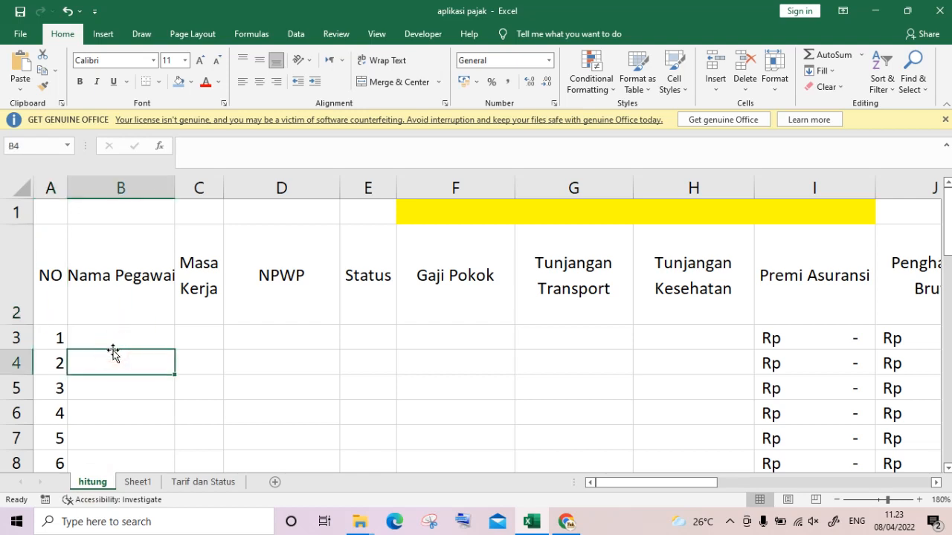
click(113, 348)
text(Na)
key(BackSpace)
key(BackSpace)
key(BackSpace)
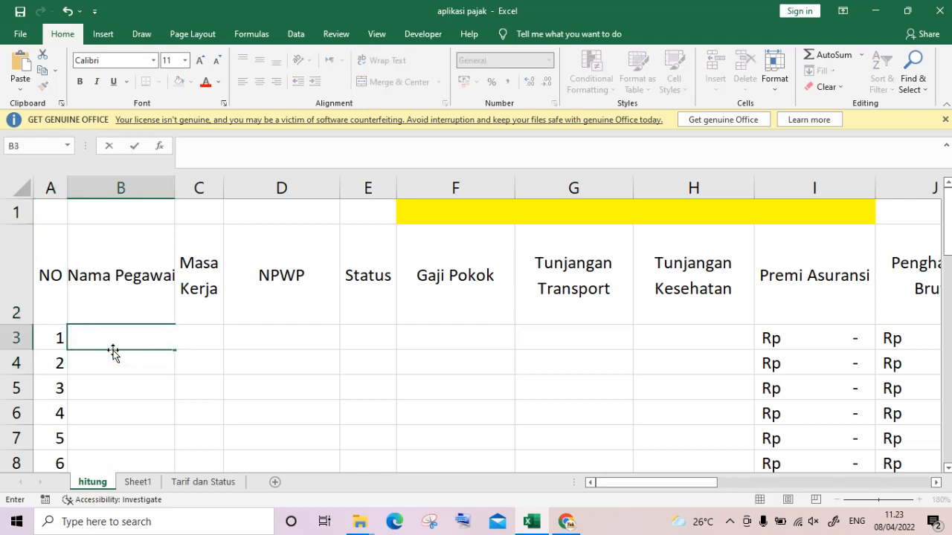
text(Ahmad)
key(Return)
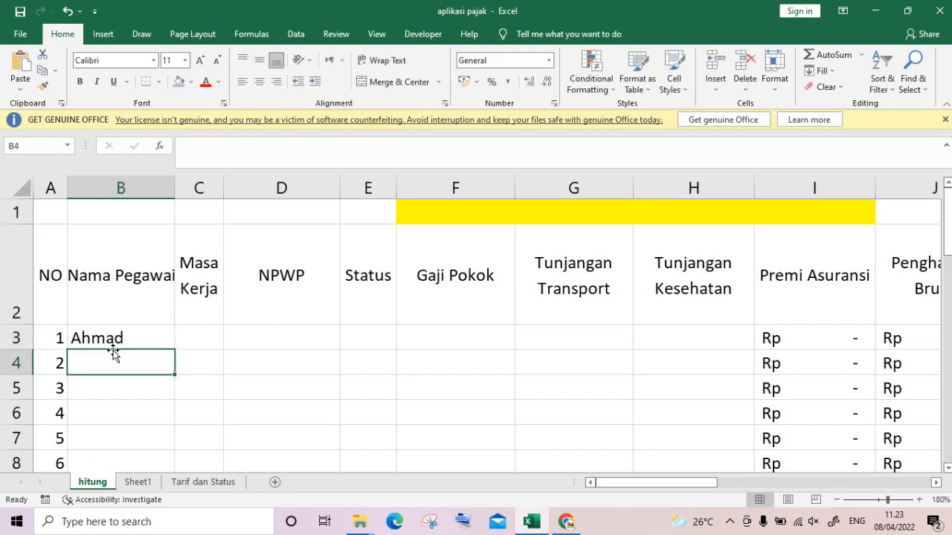
Step: Enter 12 as the first employee's Masa Kerja in cell C3
click(113, 349)
key(Tab)
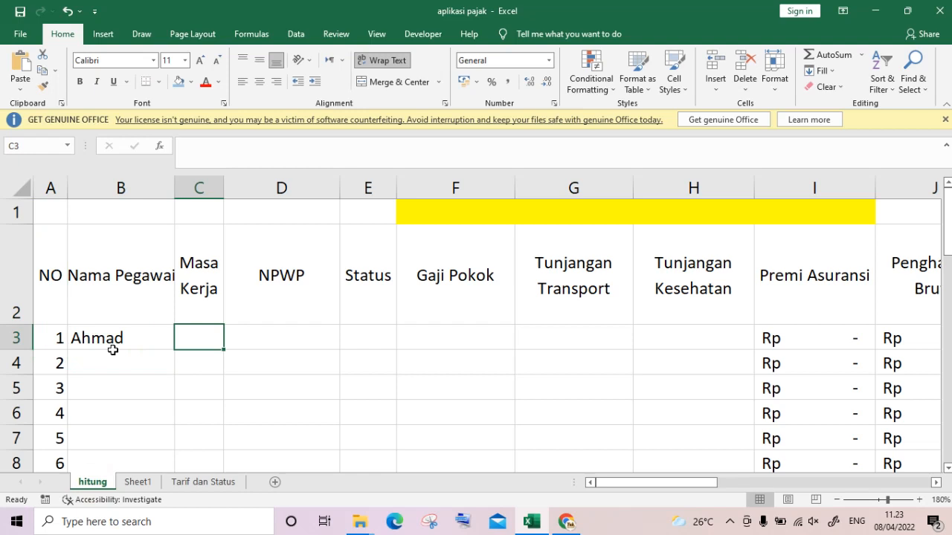
text(12)
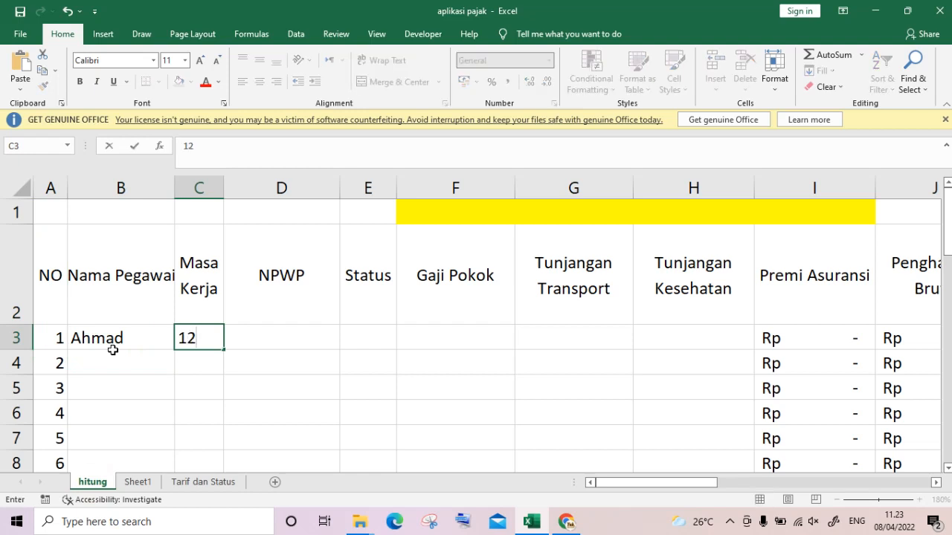
key(Return)
key(Up)
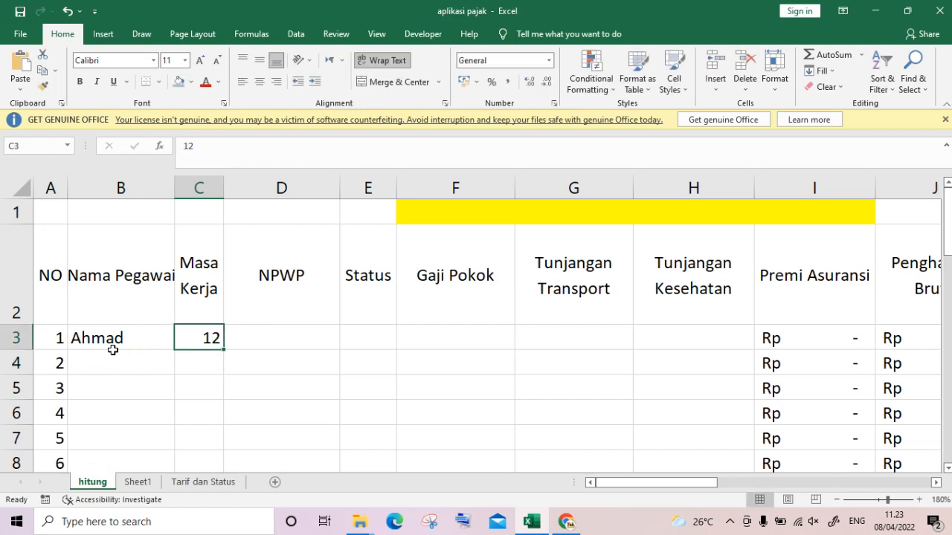
Step: Apply List data validation with source NPWP;NON NPWP to cell D3, and choose NPWP for the first employee
key(Tab)
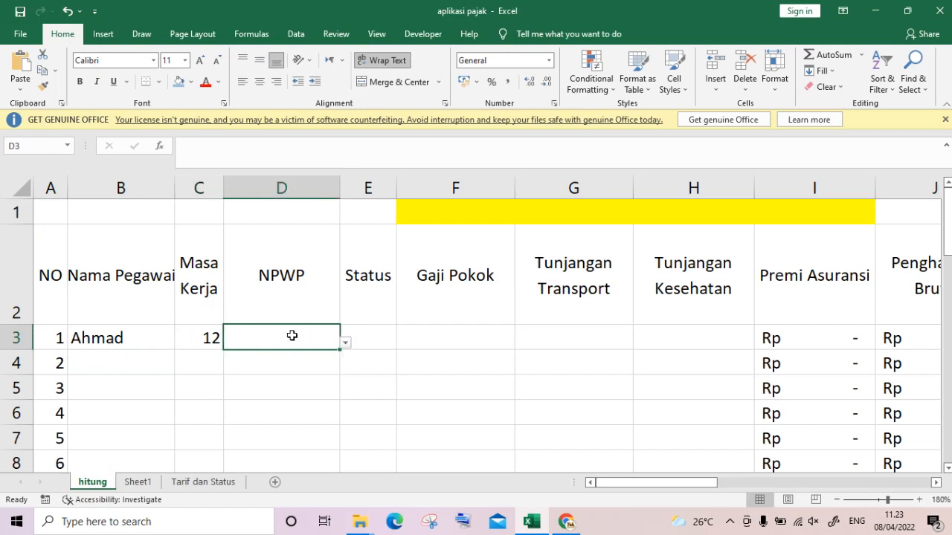
click(296, 38)
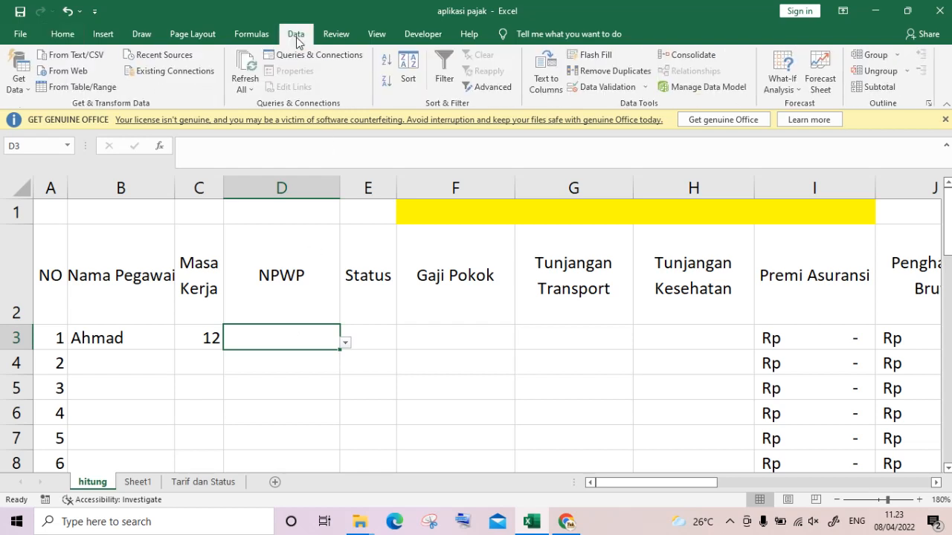
click(648, 88)
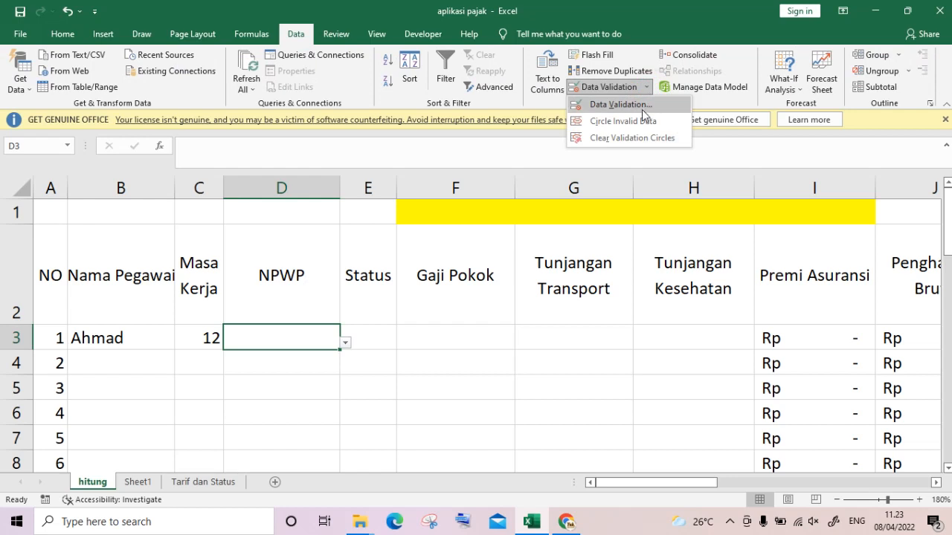
click(642, 108)
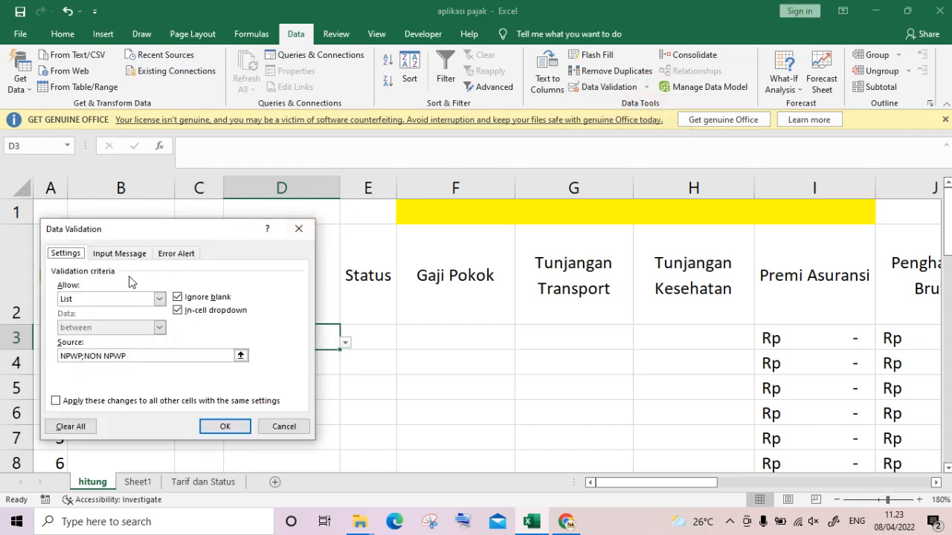
click(159, 299)
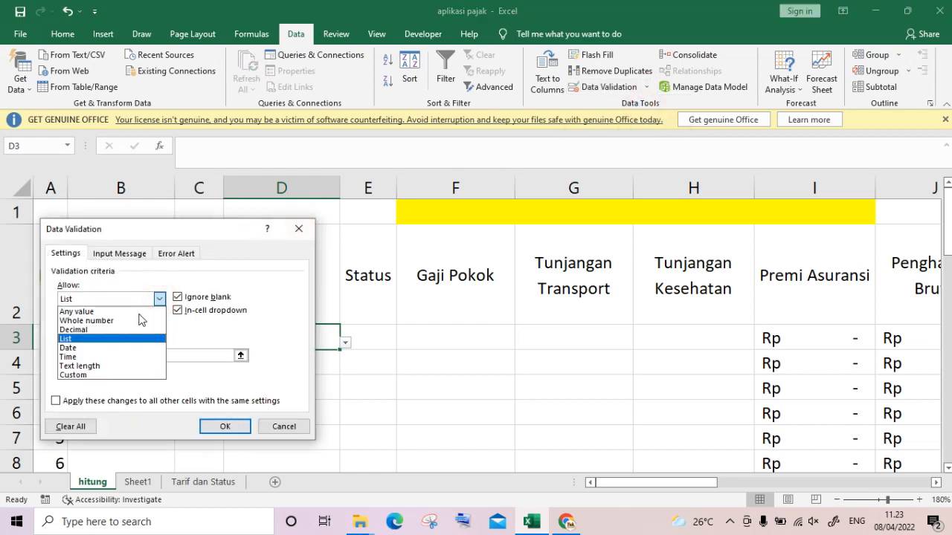
click(125, 340)
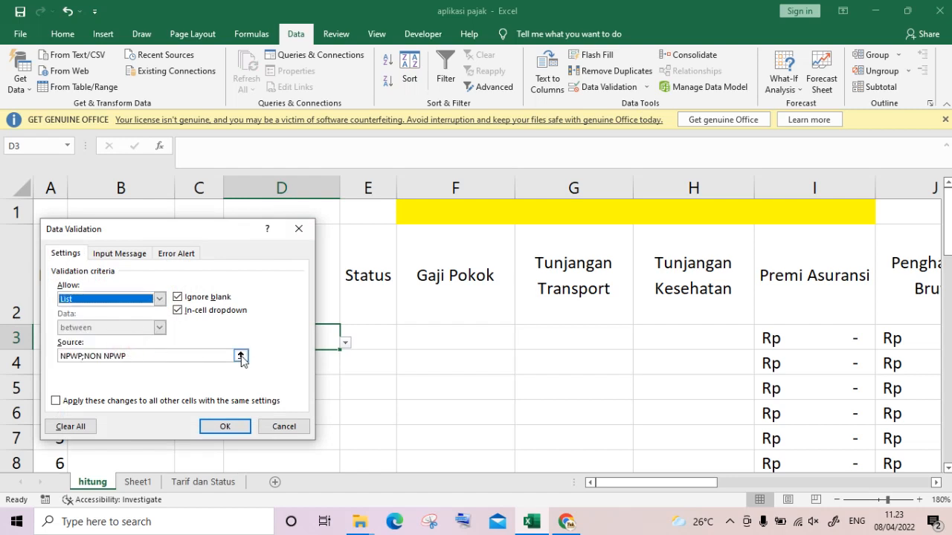
click(209, 357)
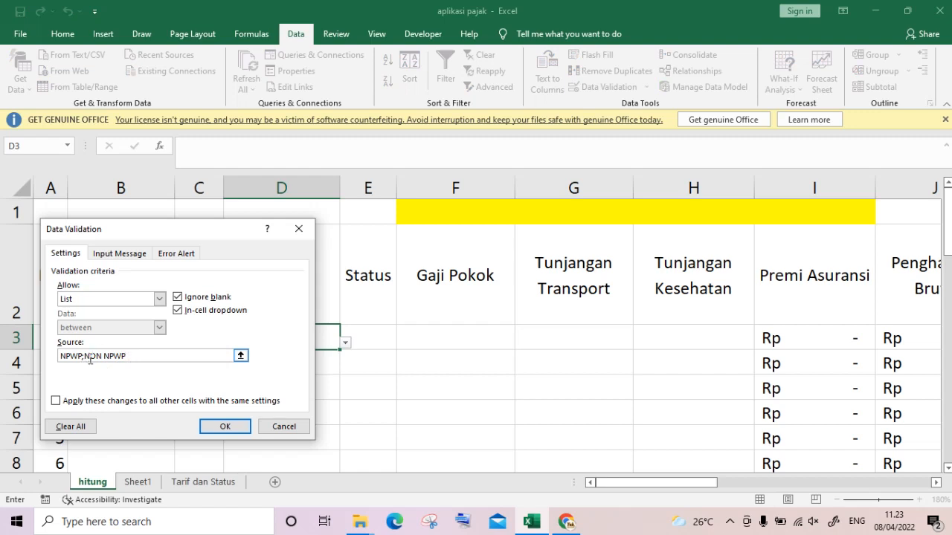
click(228, 425)
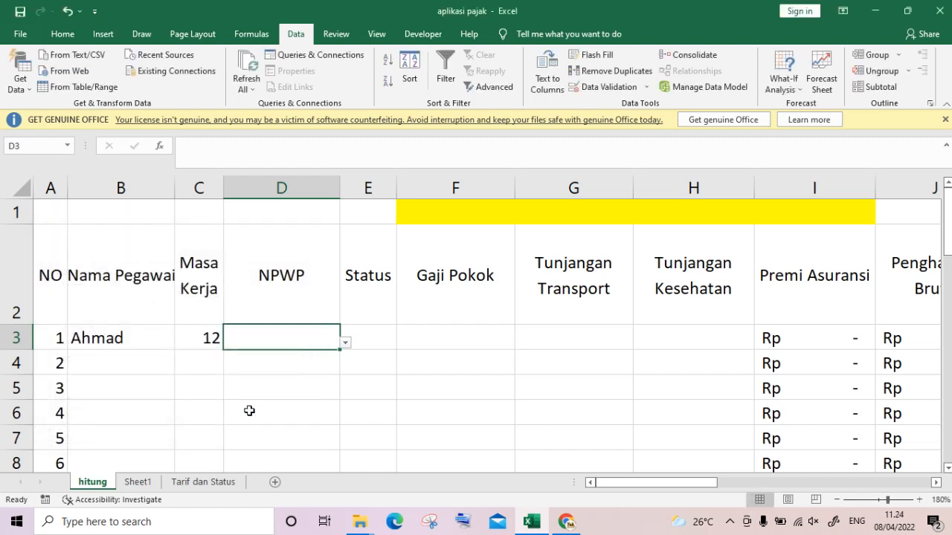
click(345, 342)
click(323, 358)
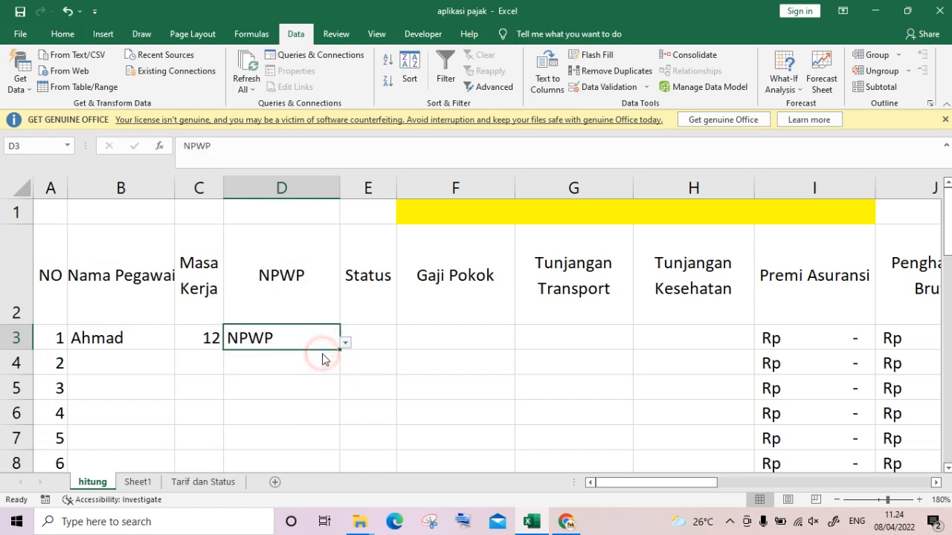
Step: Apply List data validation to the Status cell E3 with source TK/0;TK/1;TK/2;TK/3;K/0;K/1;K/2;K/3
click(374, 335)
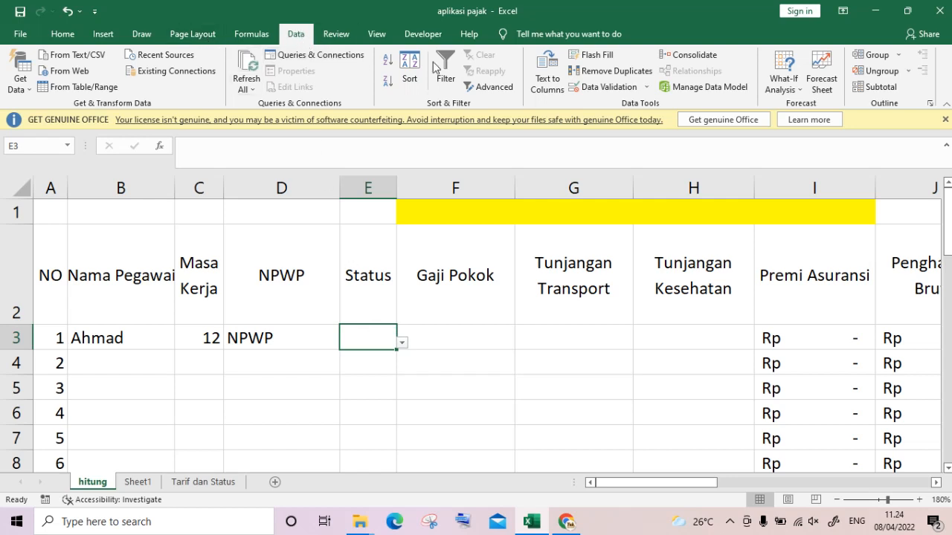
click(646, 87)
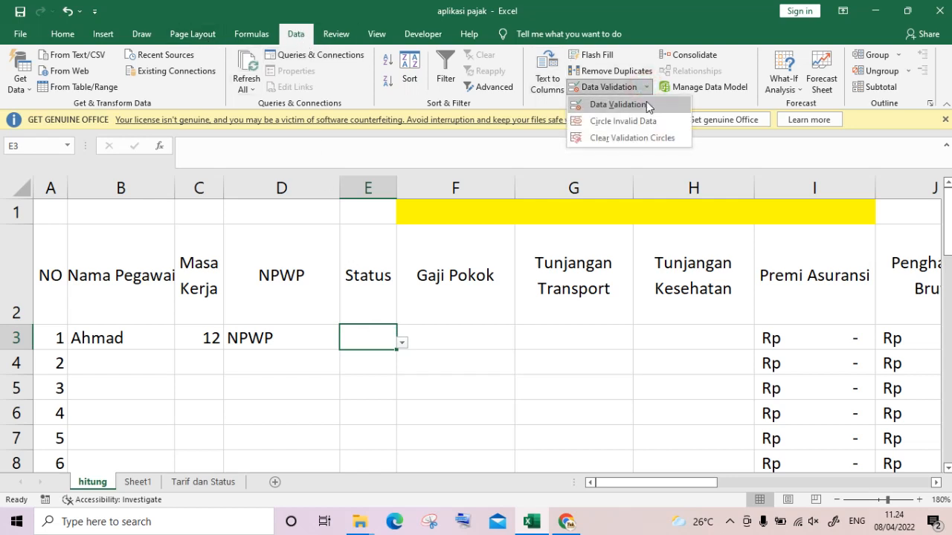
click(648, 106)
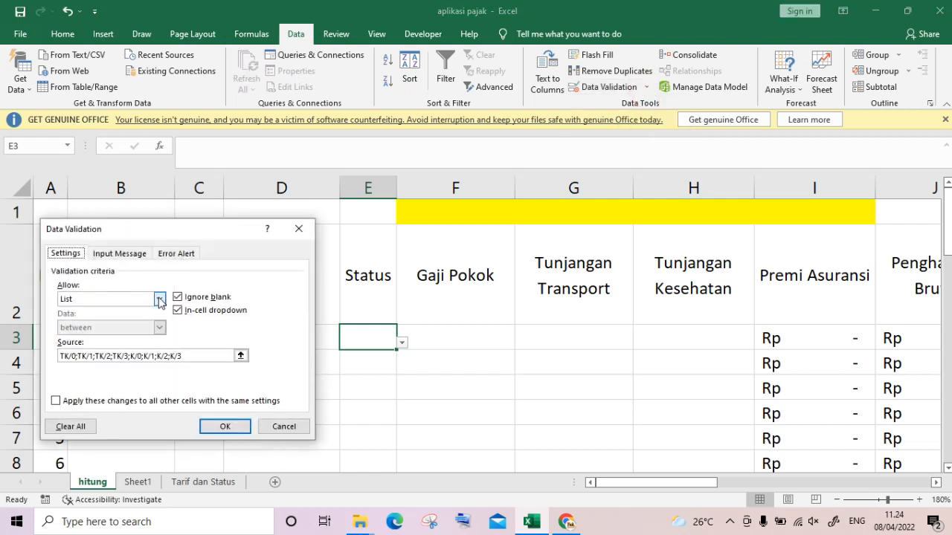
click(159, 299)
click(102, 339)
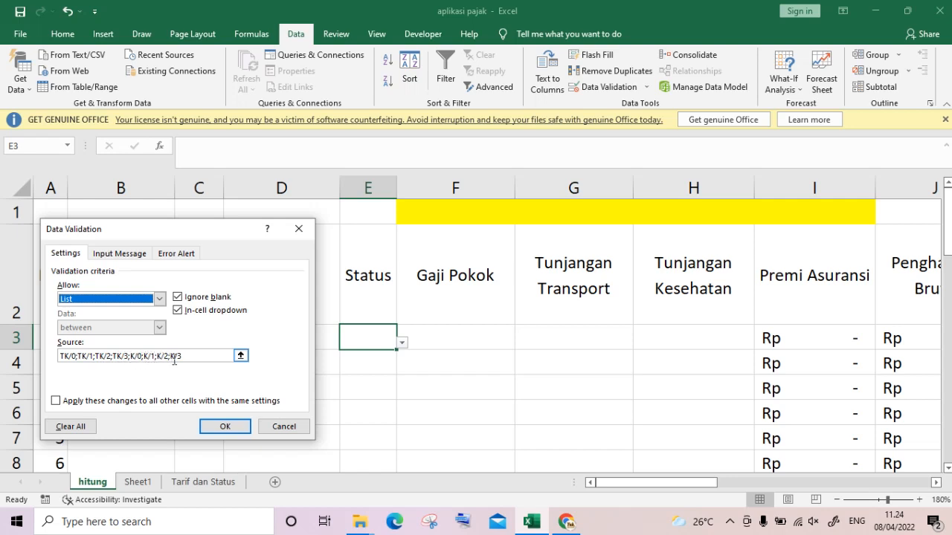
click(235, 423)
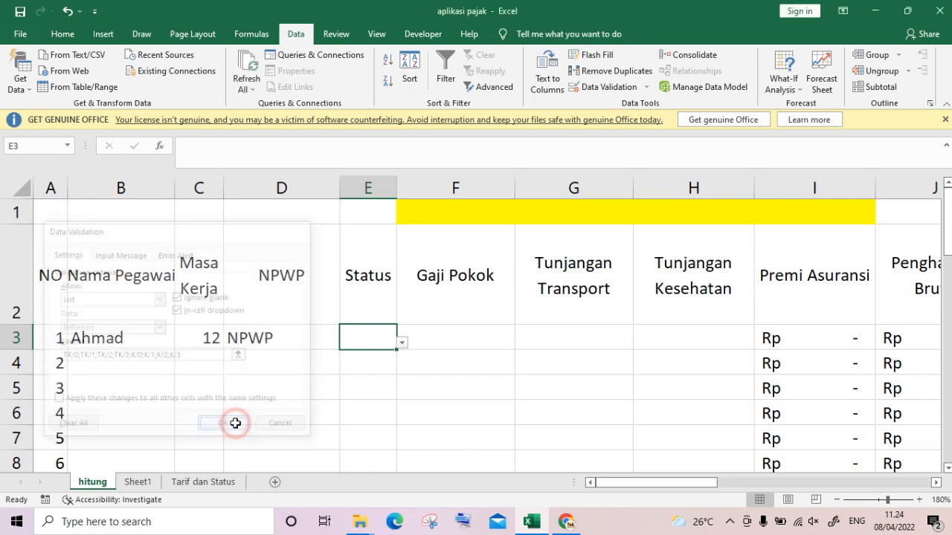
Step: Choose TK/1 as the first employee's Status in cell E3
click(402, 343)
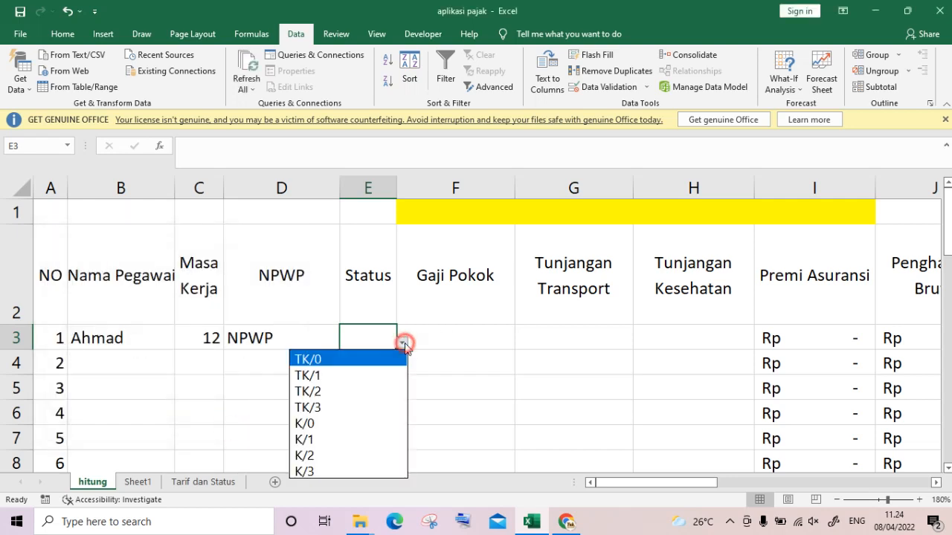
click(368, 372)
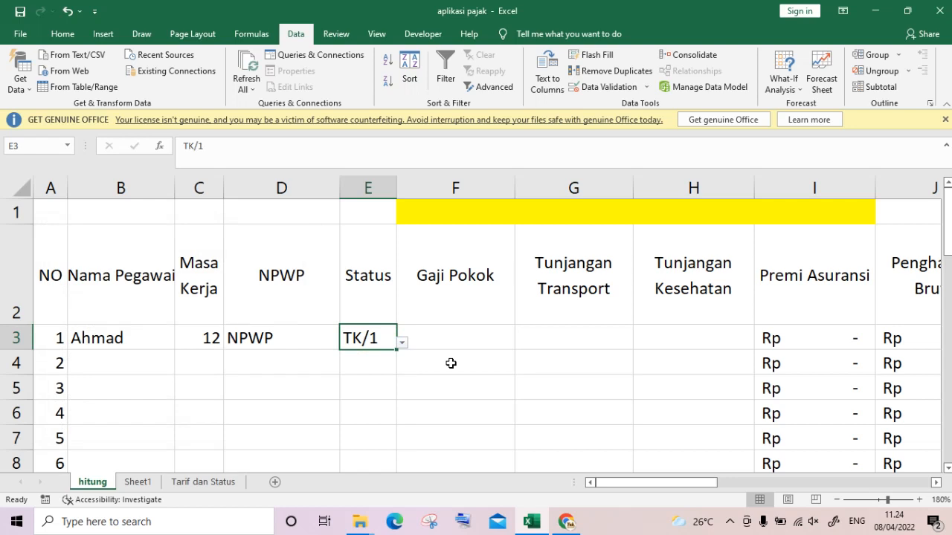
Step: Fill the first employee's Gaji Pokok, Tunjangan Transport and Tunjangan Kesehatan cells F3:H3 with light orange
click(474, 332)
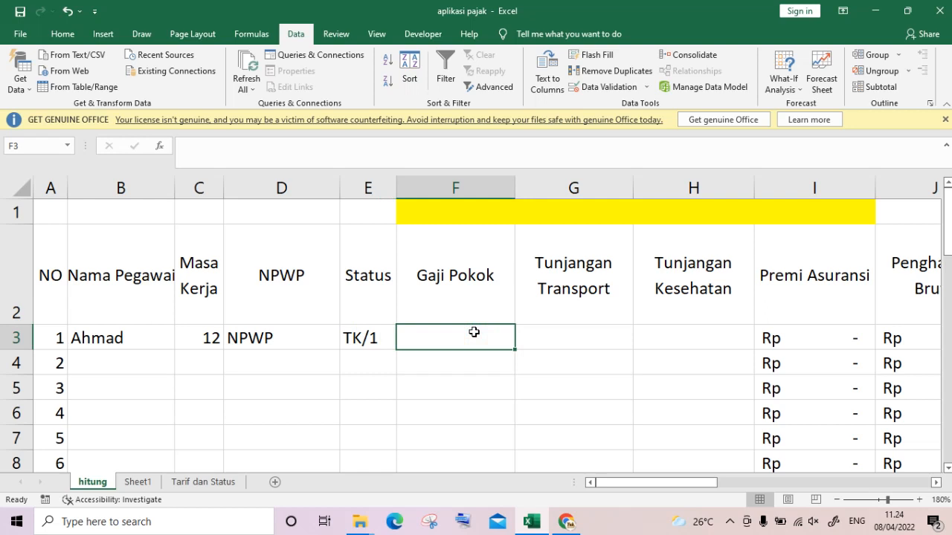
key(shift+Right)
key(shift+Right)
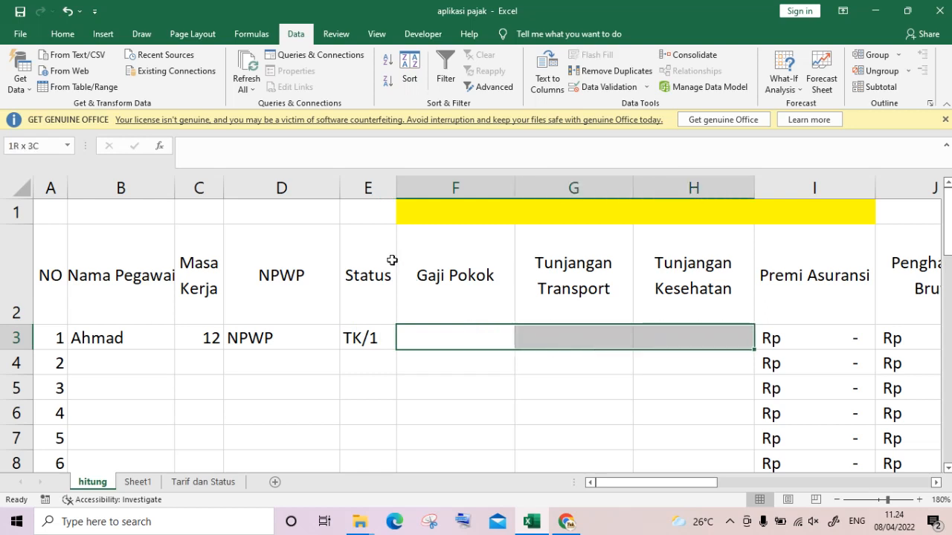
click(77, 39)
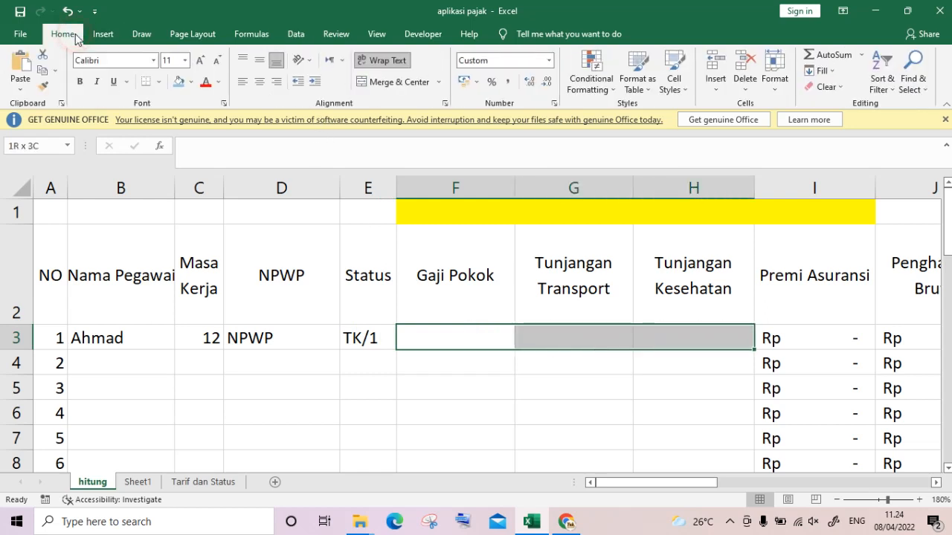
click(191, 81)
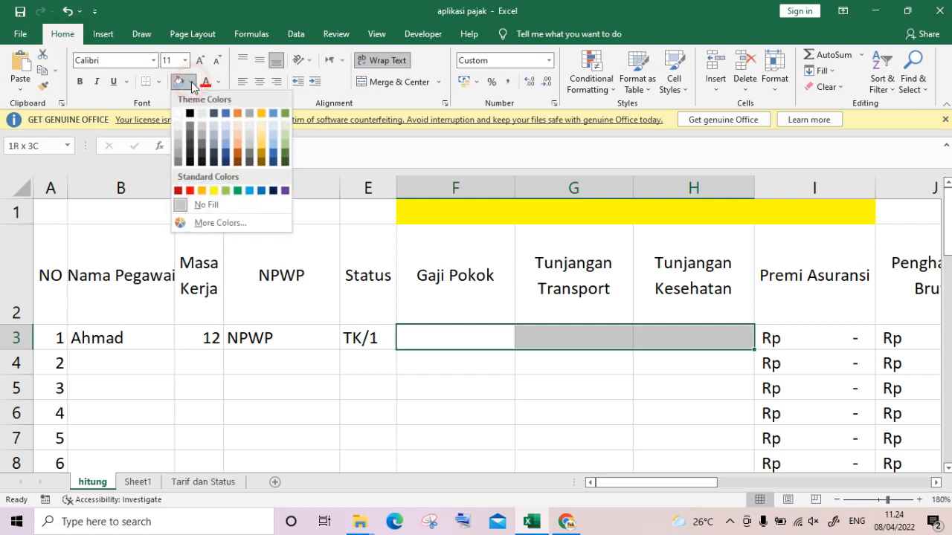
click(190, 191)
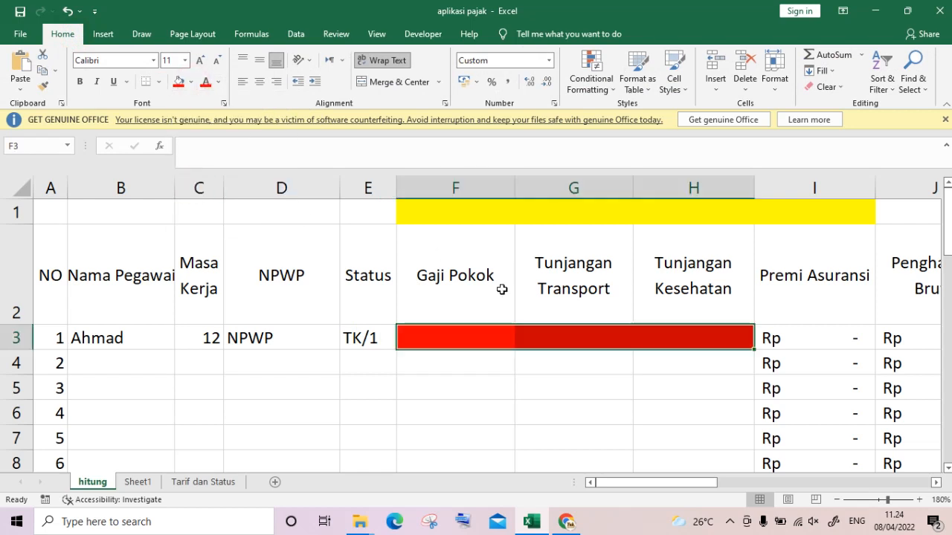
click(191, 83)
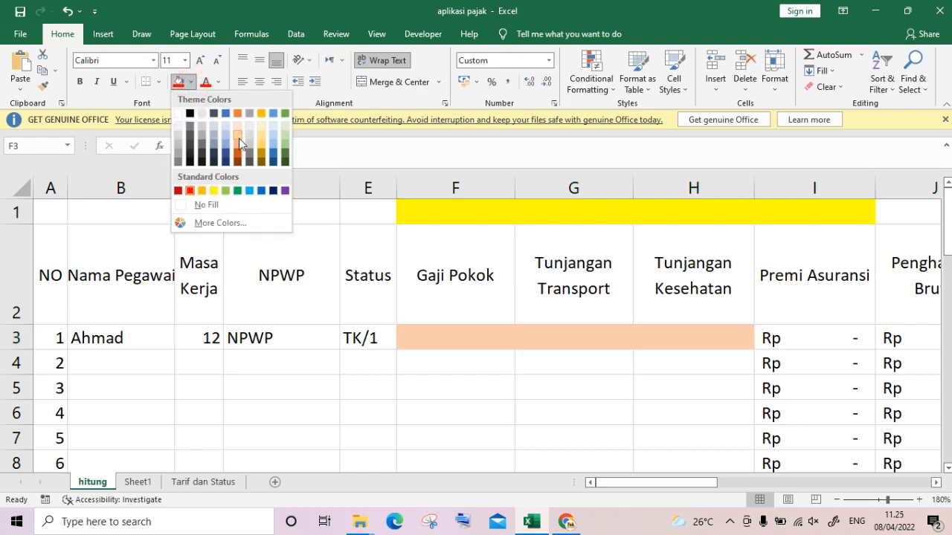
click(238, 135)
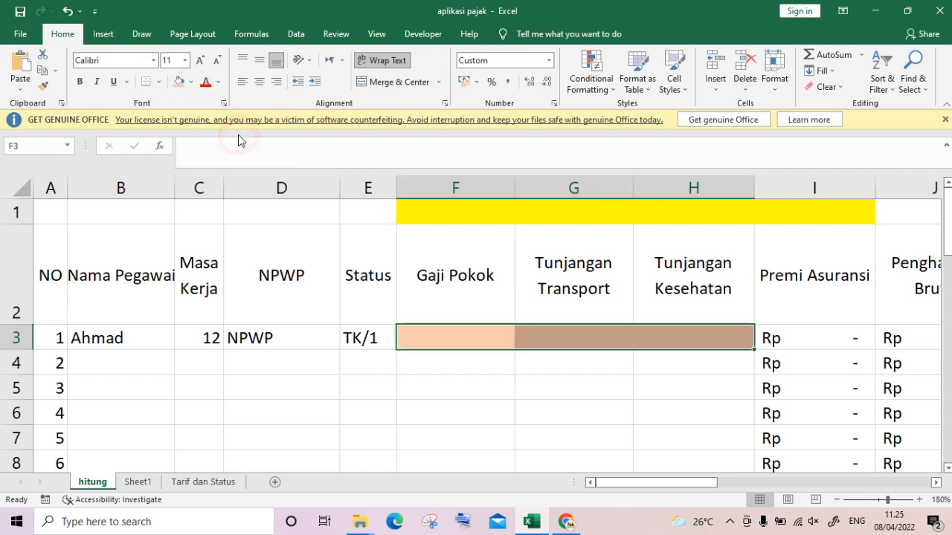
Step: Review the highlighted input cells F3:H3 and inspect the Premi Asuransi formula in cell I3
click(447, 335)
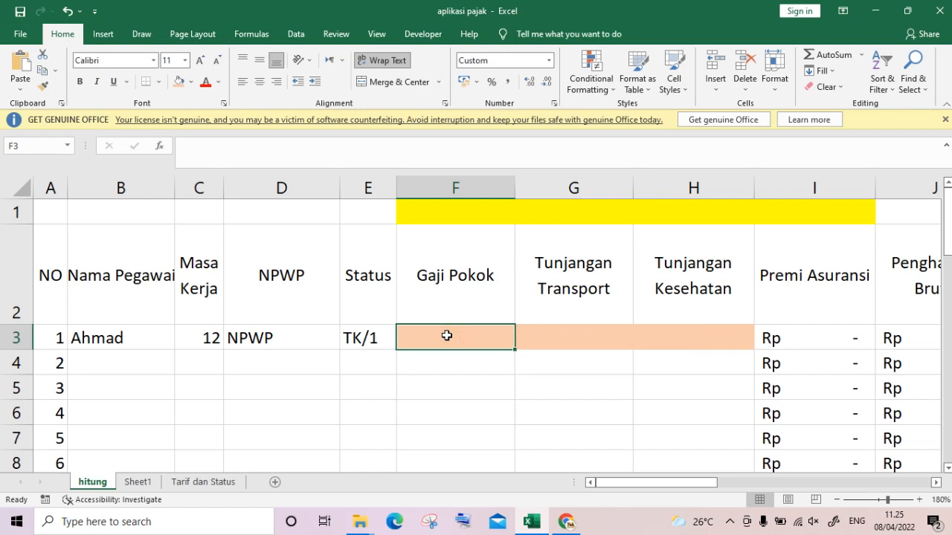
key(Tab)
key(Tab)
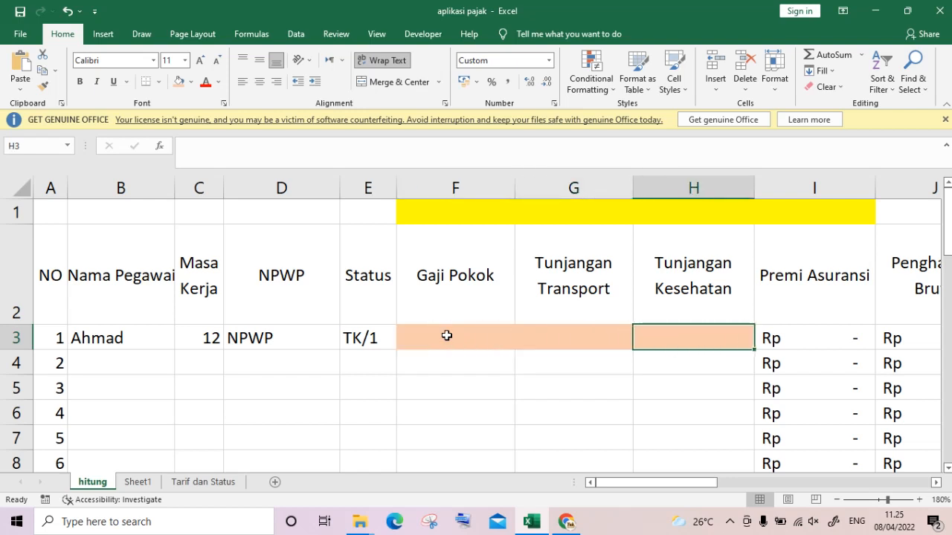
key(shift+Tab)
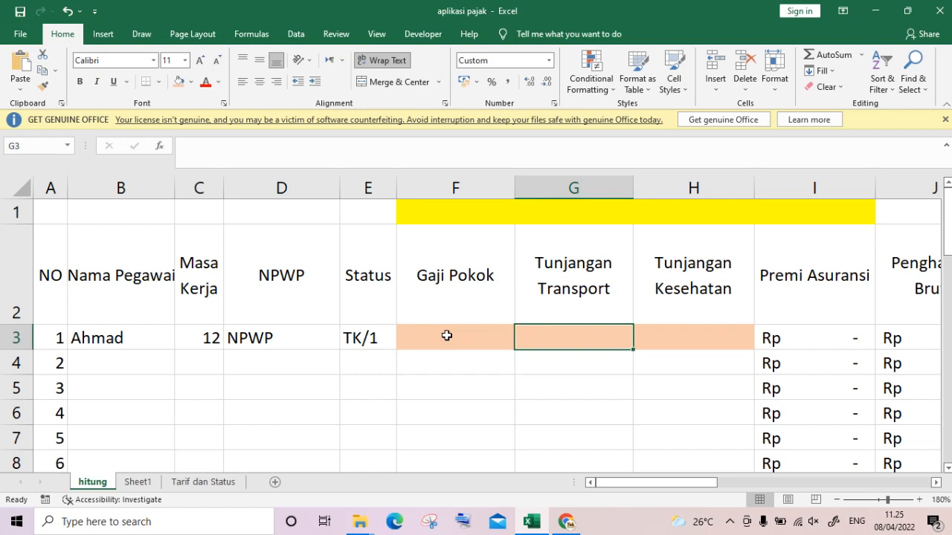
click(446, 337)
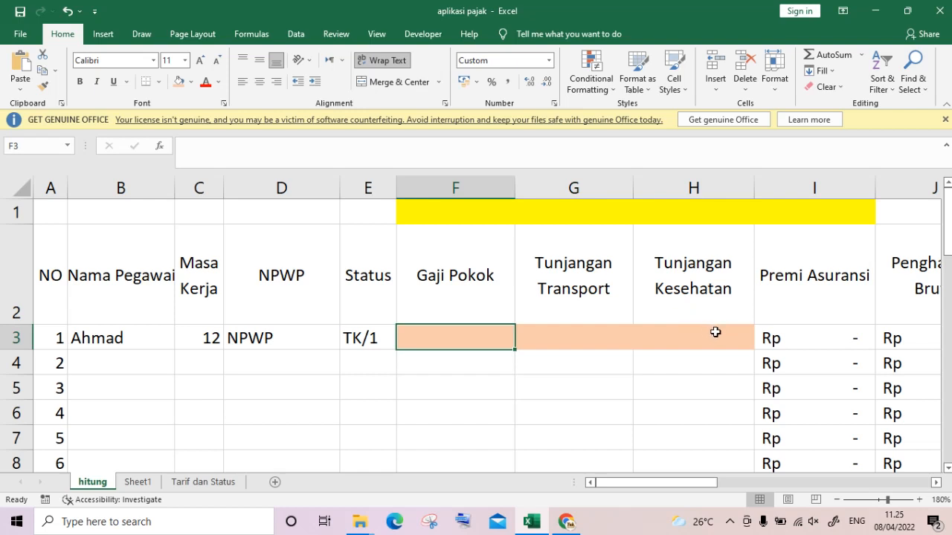
click(779, 341)
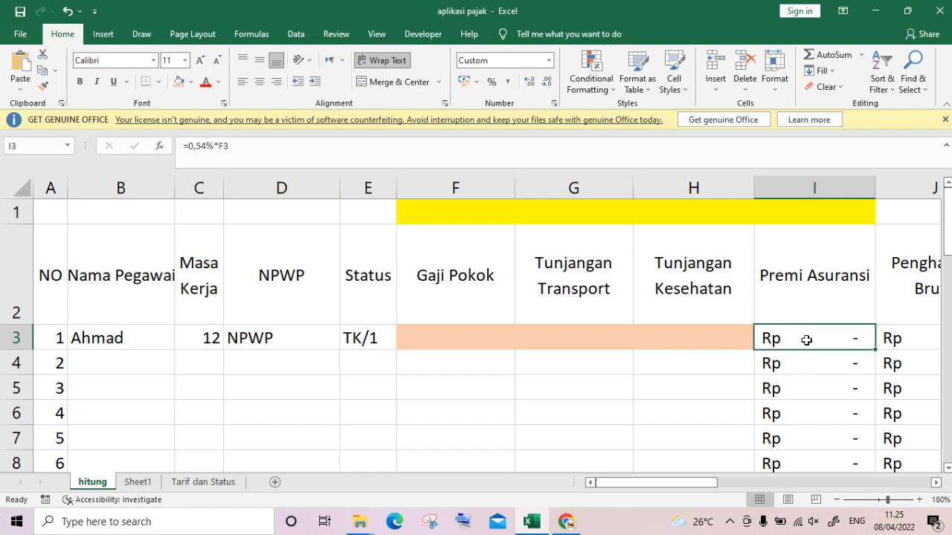
Step: Write the example premium formula =0,54% *F3 in the empty cell F5
click(487, 389)
text(0)
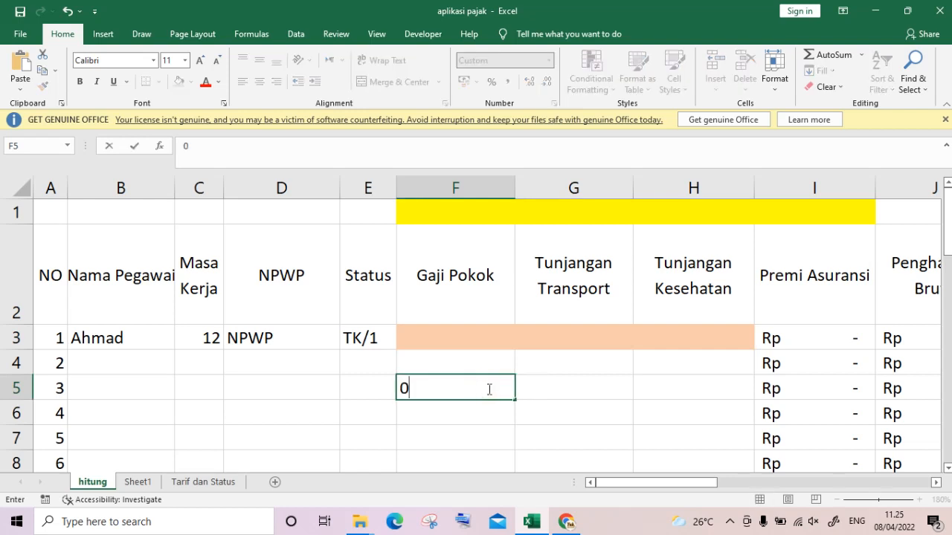
text(,54% )
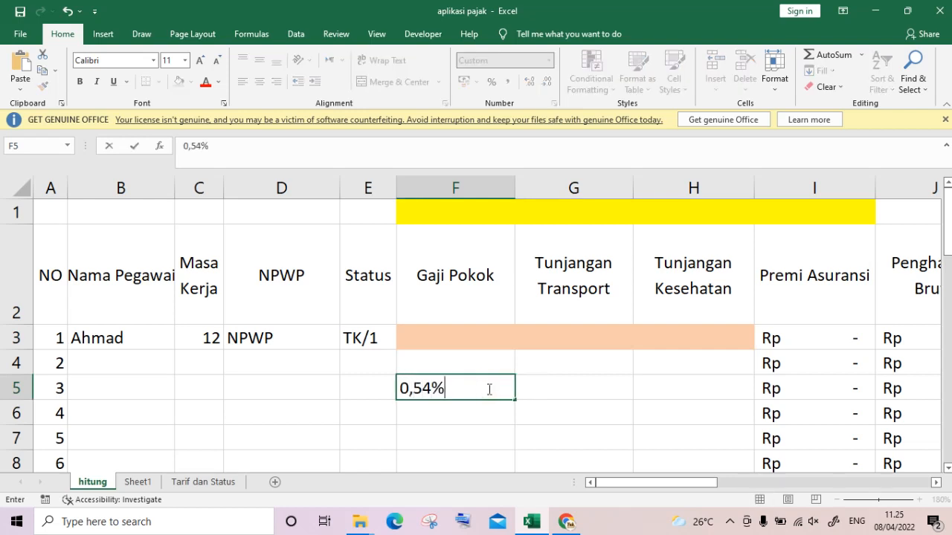
text(&)
key(BackSpace)
text(*F#)
key(BackSpace)
text(3)
click(400, 388)
text(=)
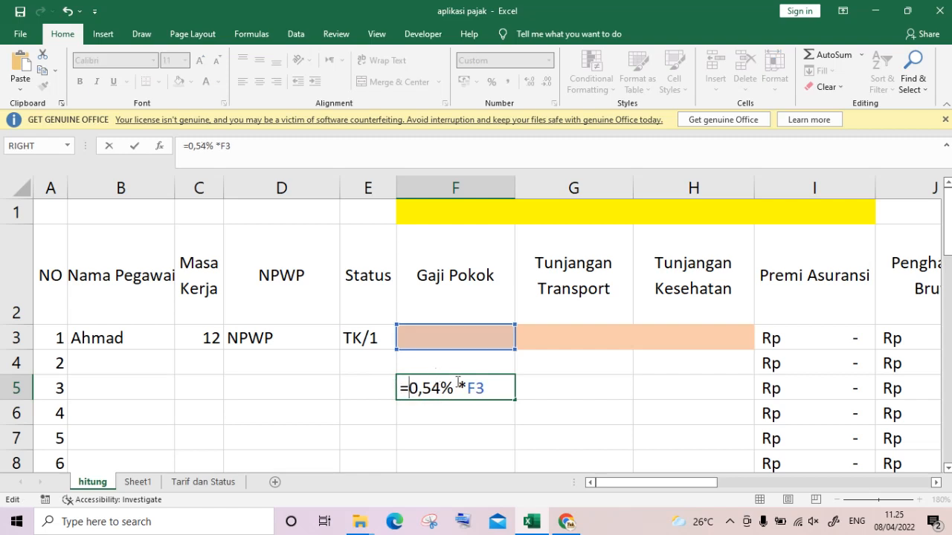
Step: Erase the example premium formula from cell F5
key(BackSpace)
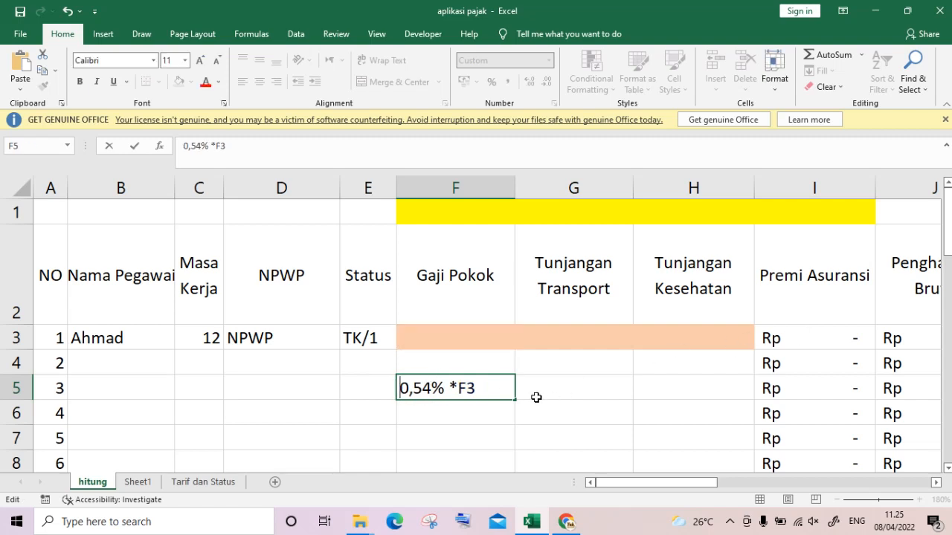
key(Delete)
key(Delete)
key(Delete)
key(Delete)
key(Delete)
key(Delete)
key(Delete)
key(Delete)
key(Delete)
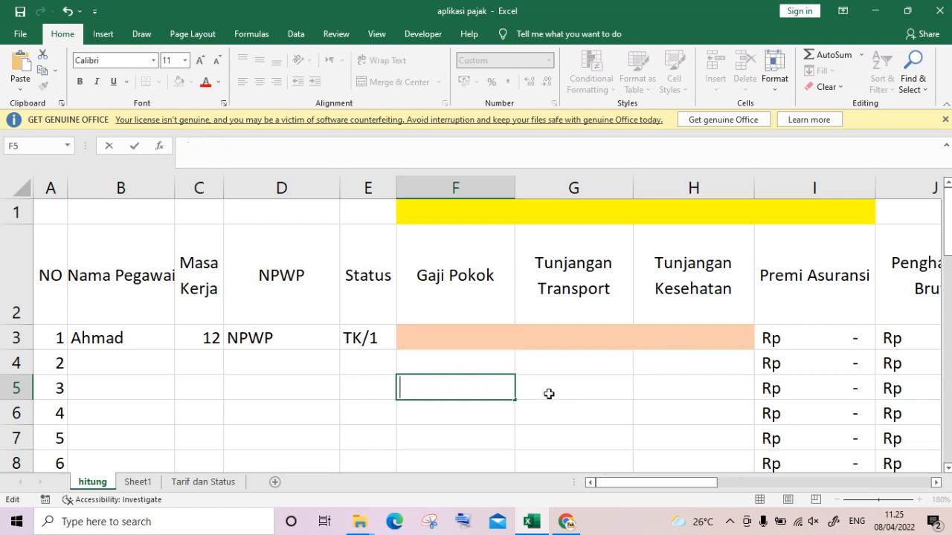
Step: Examine the Premi Asuransi formula in I3 again, along with the income cells F3:H3
click(781, 343)
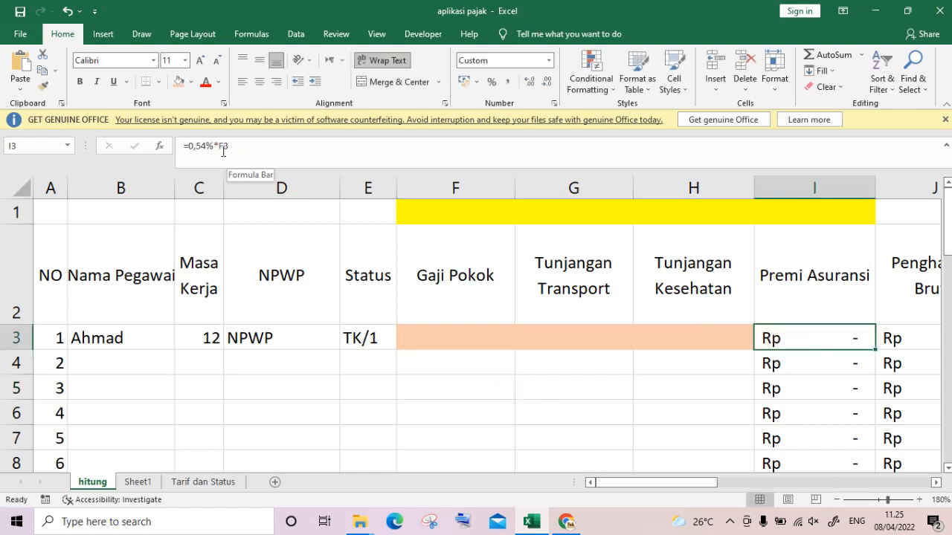
click(473, 332)
key(Right)
key(Right)
key(Right)
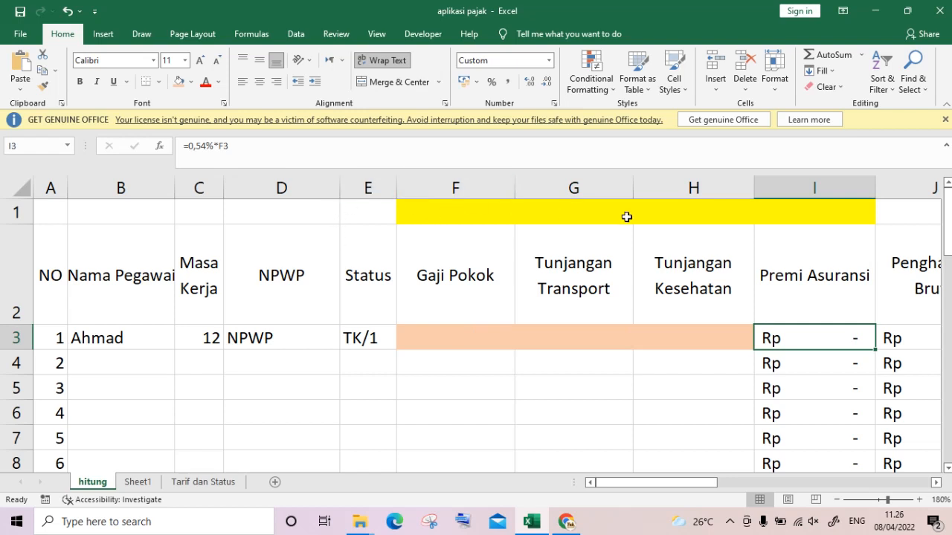
Step: Enter the formula =SUM(F3:I3) for the first employee's Penghasilan Bruto in cell J3
click(908, 336)
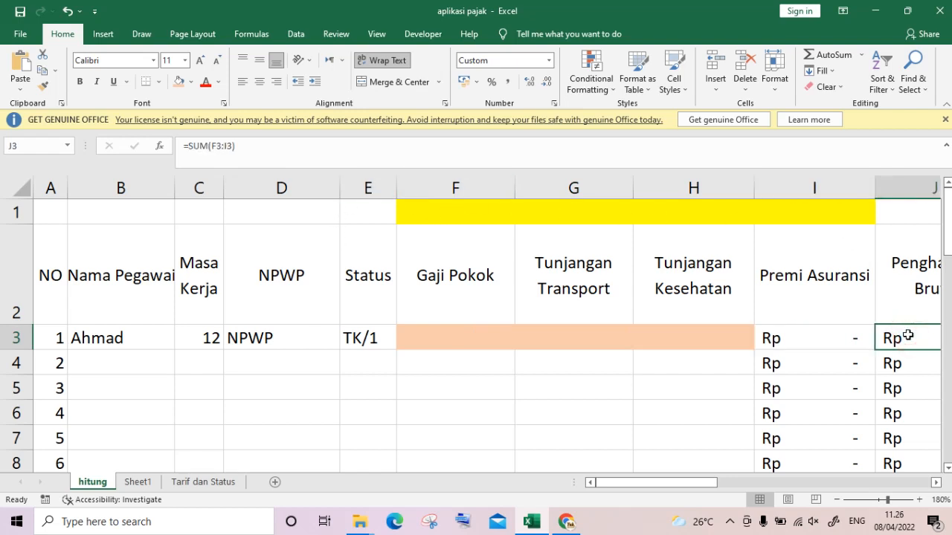
text(=sum()
key(Left)
key(Left)
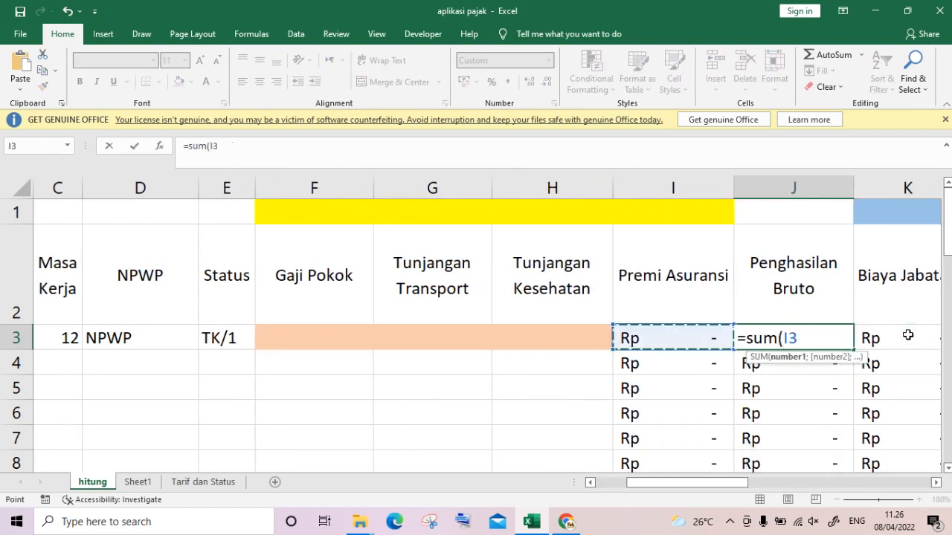
key(Left)
key(Left)
key(shift+Right)
key(shift+Right)
key(shift+Right)
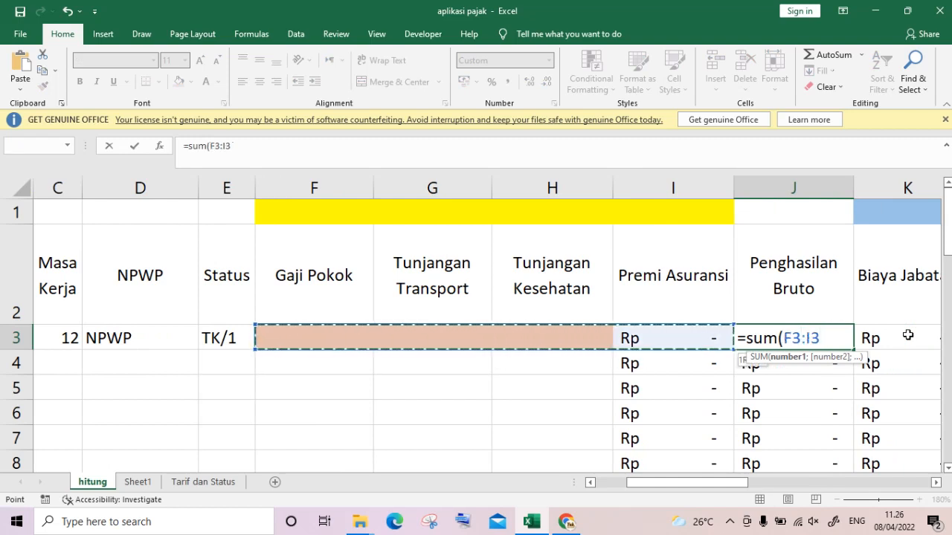
key(Return)
key(Up)
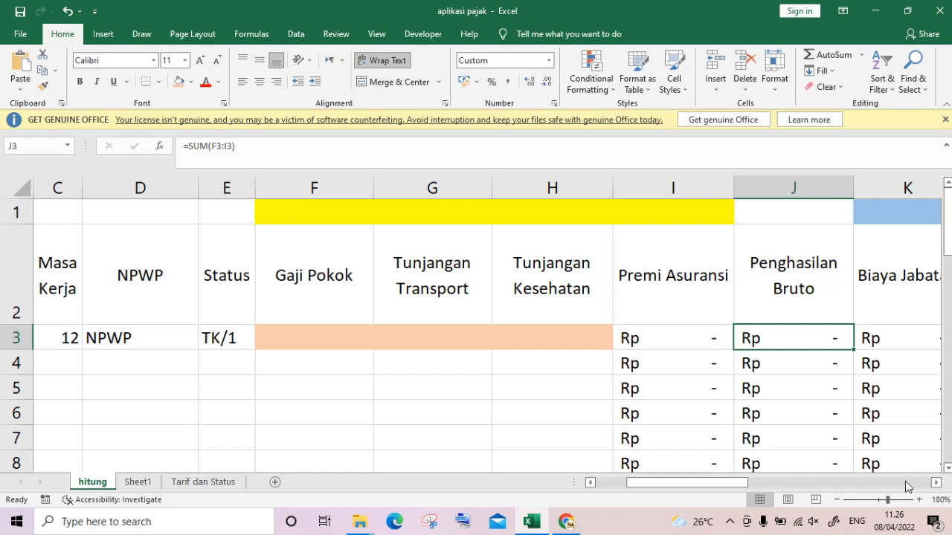
Step: Change the header in cell J2 to "Penghasilan Bruto/ bulan"
click(934, 483)
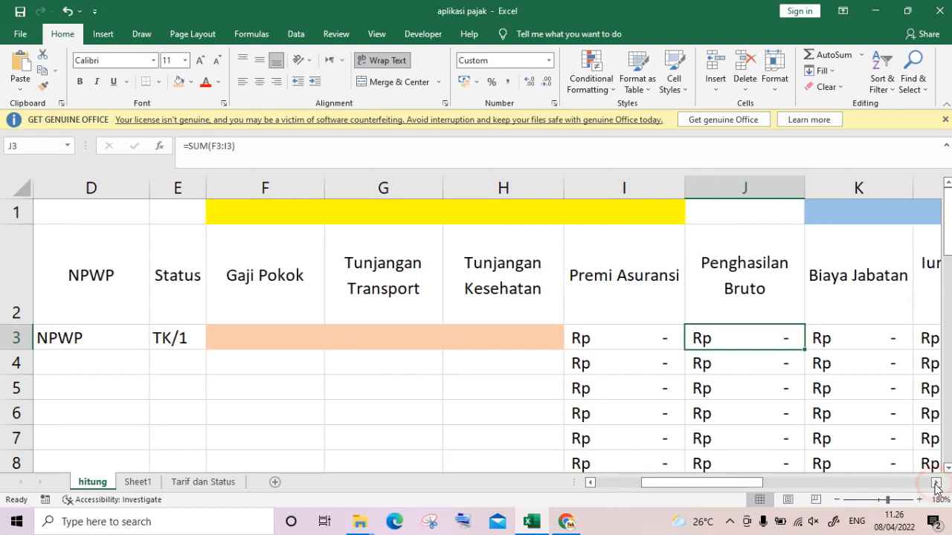
click(796, 292)
click(410, 143)
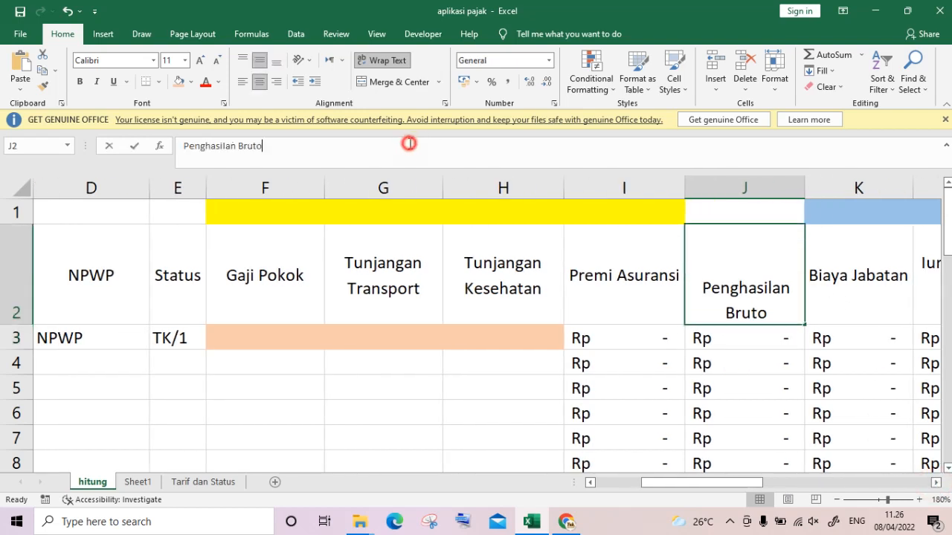
text(/ bulan)
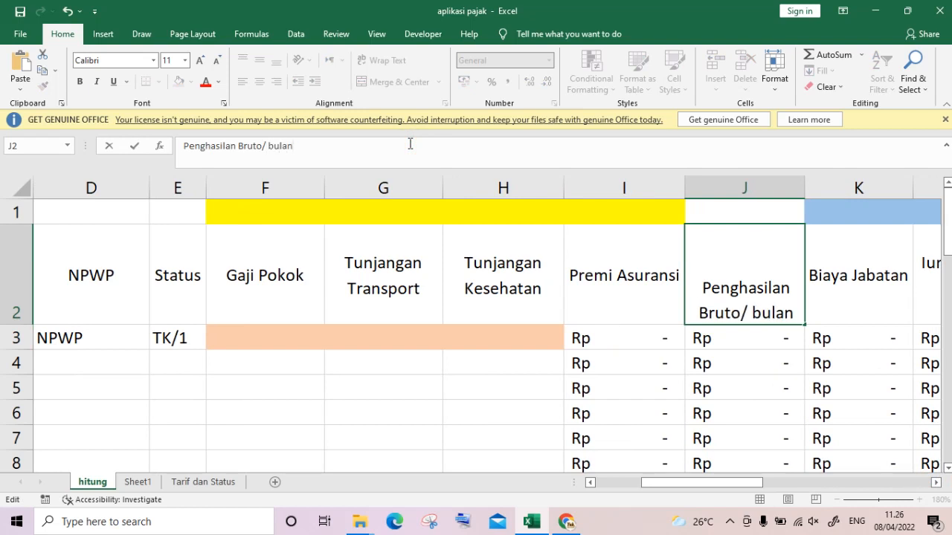
key(Return)
key(Up)
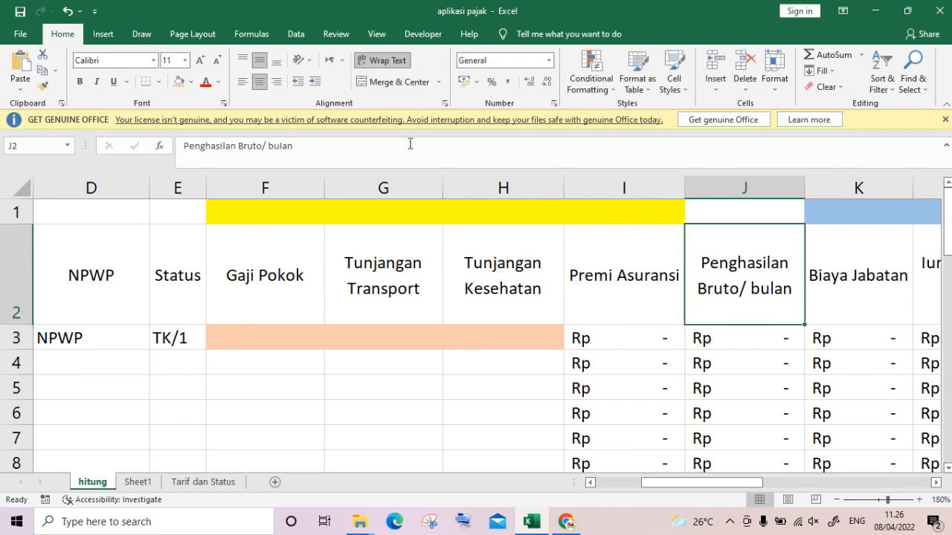
Step: Examine the Biaya Jabatan and Iuran Pensiun/ JHT headers and the Biaya Jabatan formula in K3 with its J3 source
key(Right)
key(Right)
key(Right)
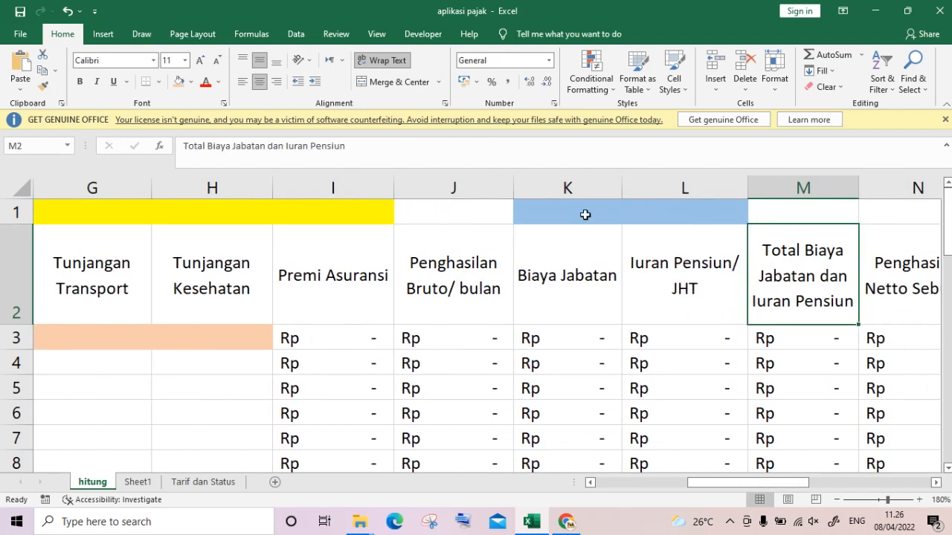
click(564, 275)
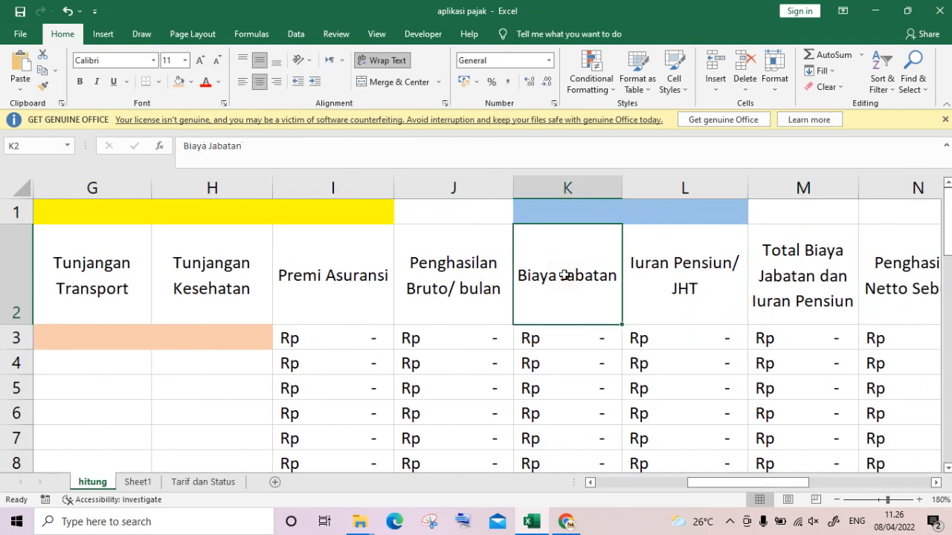
click(689, 281)
click(566, 265)
click(568, 338)
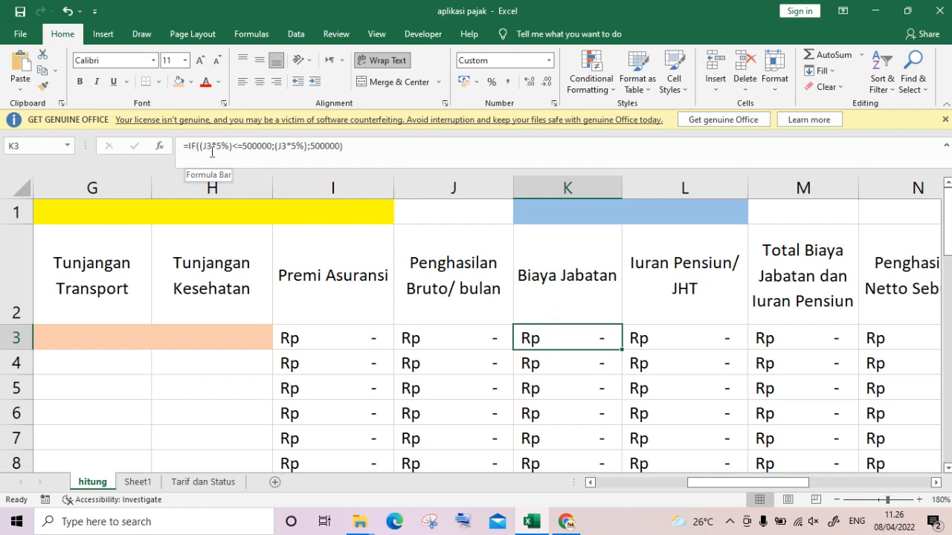
click(482, 342)
click(564, 340)
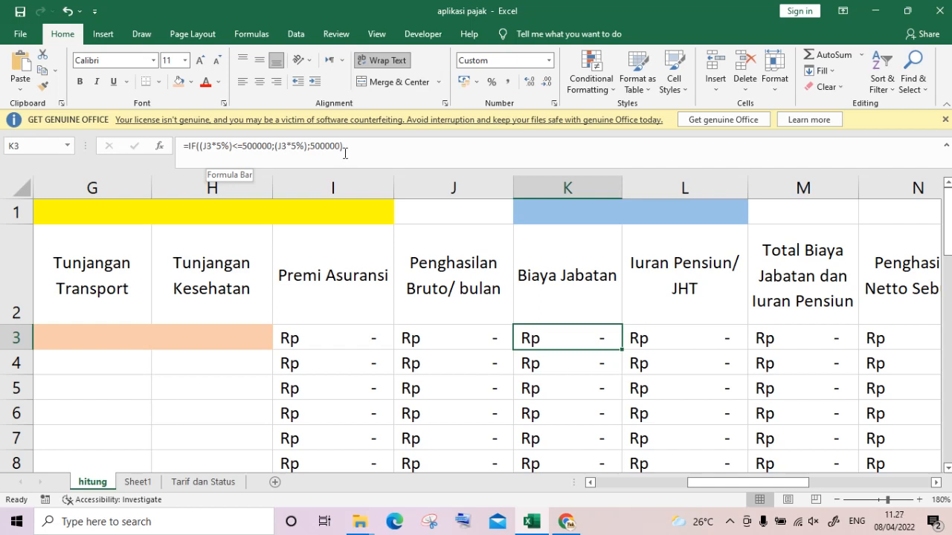
drag(346, 146, 190, 145)
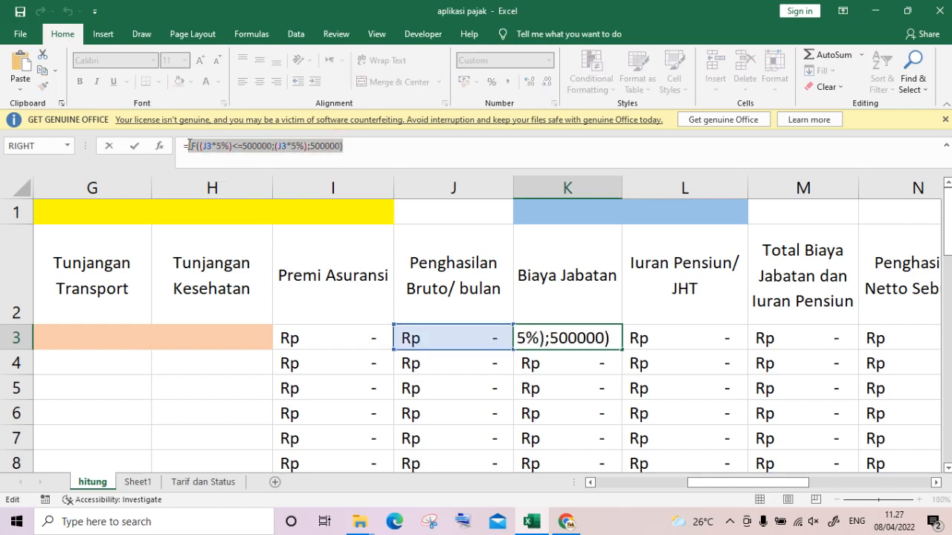
click(100, 391)
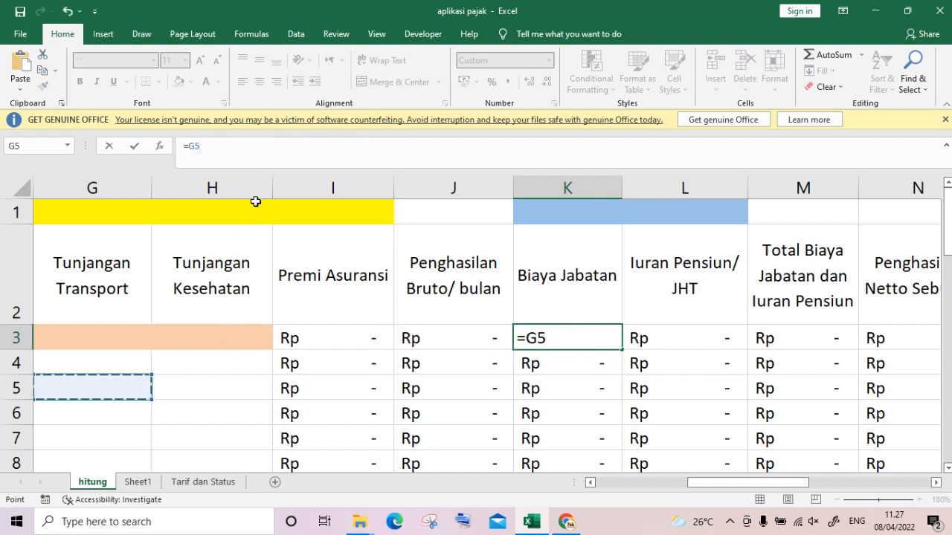
key(Return)
key(ctrl+z)
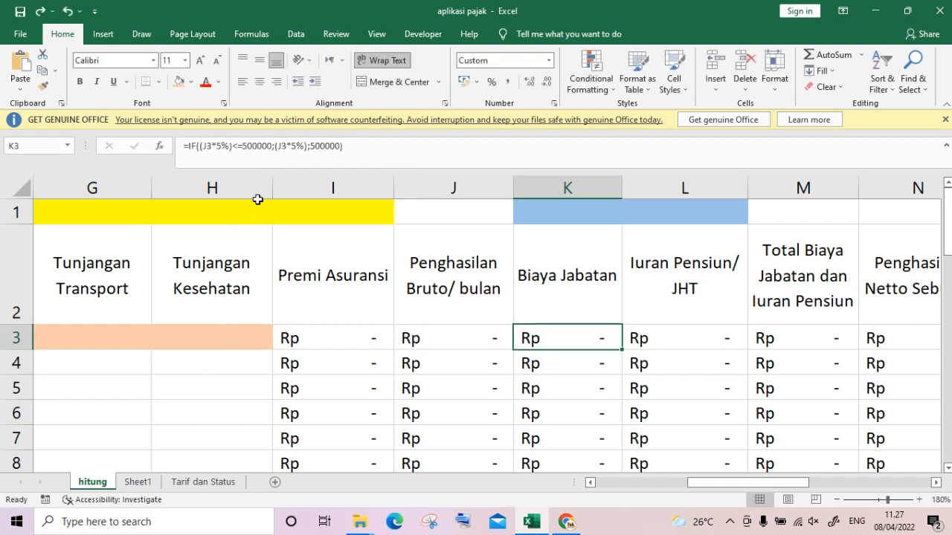
drag(363, 145, 187, 148)
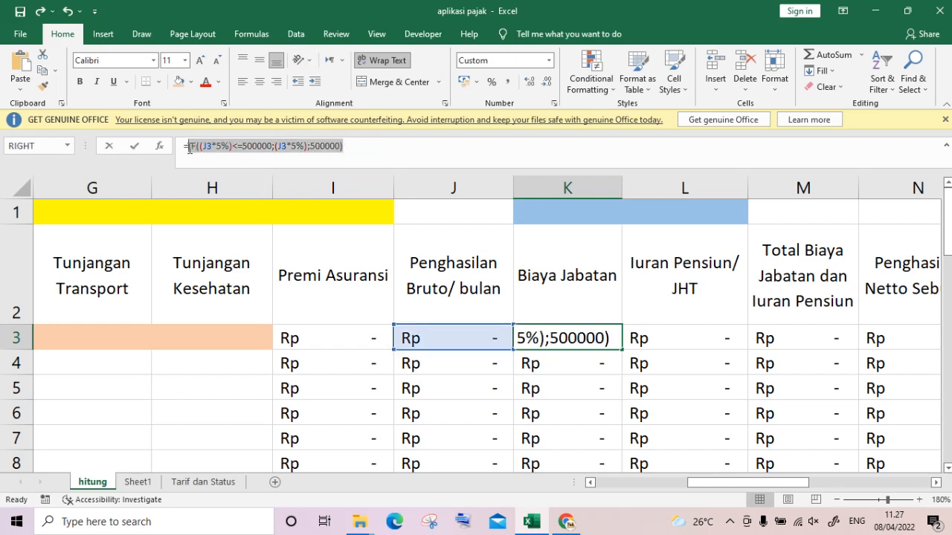
click(136, 483)
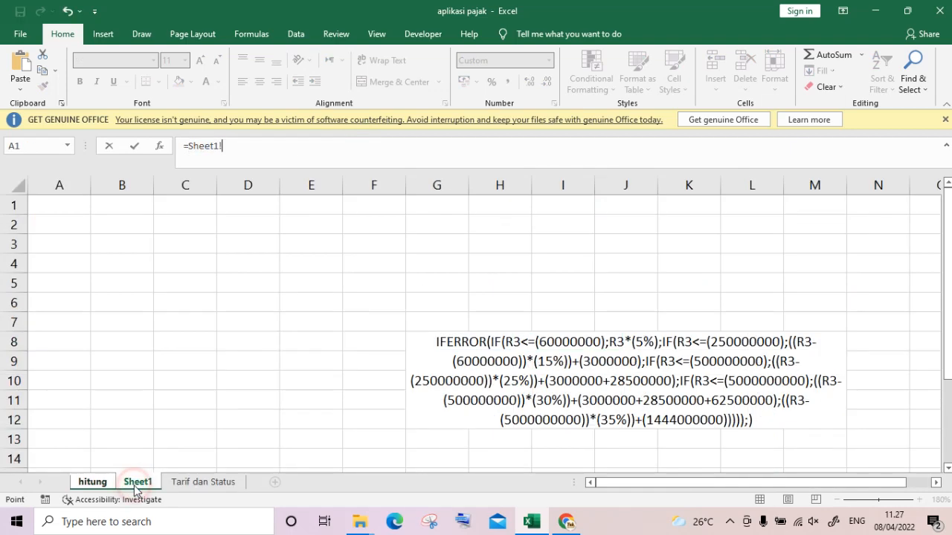
click(276, 240)
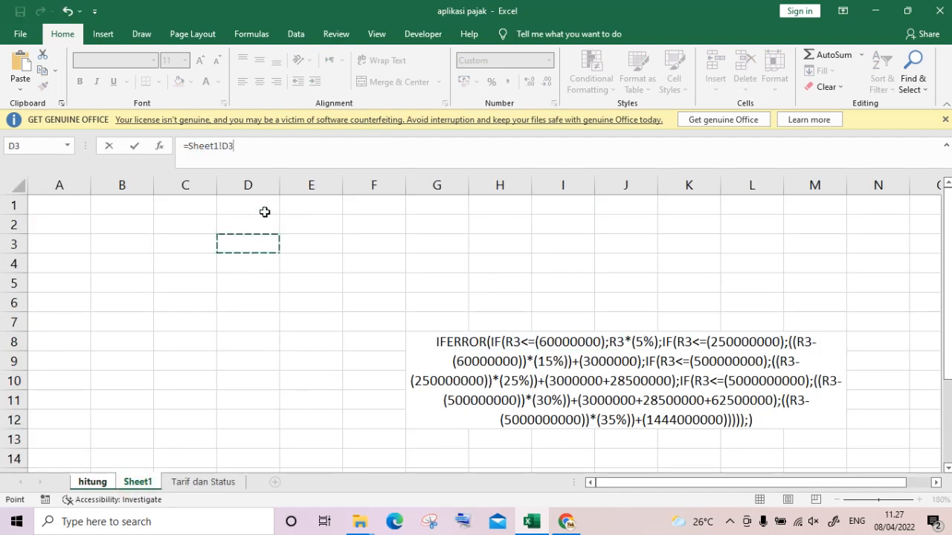
key(BackSpace)
key(BackSpace)
key(BackSpace)
key(BackSpace)
key(BackSpace)
key(BackSpace)
key(BackSpace)
key(BackSpace)
key(BackSpace)
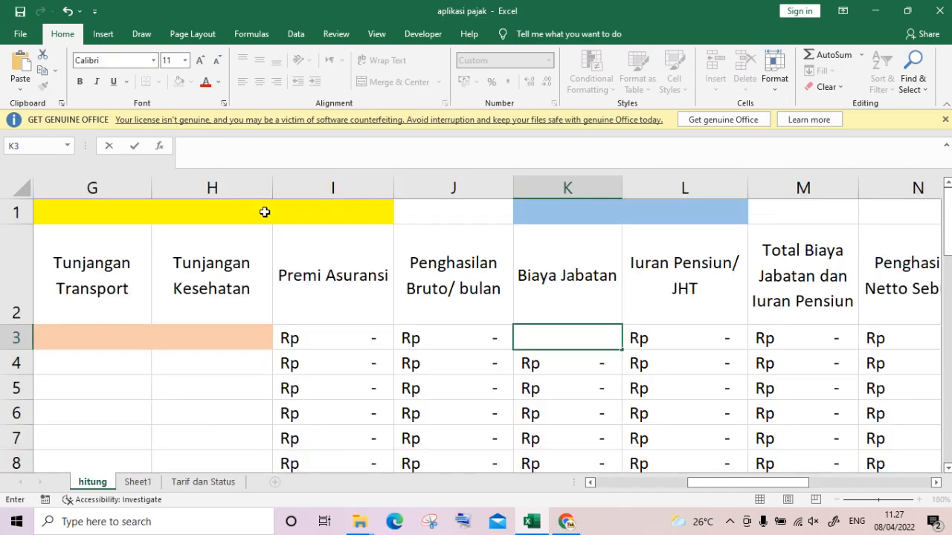
key(Return)
key(ctrl+z)
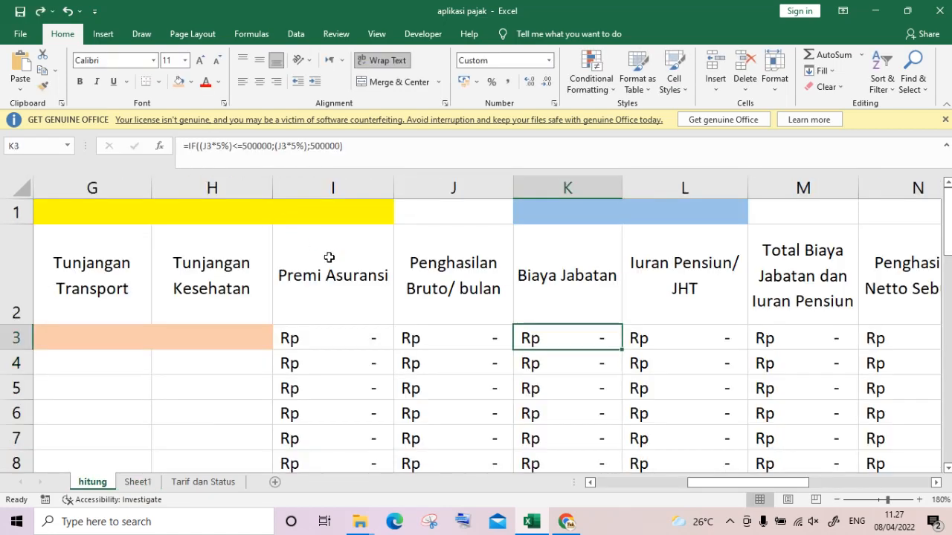
Step: Copy the Biaya Jabatan formula text from K3, without its equals sign, into cell H4 of Sheet1
drag(369, 149, 193, 144)
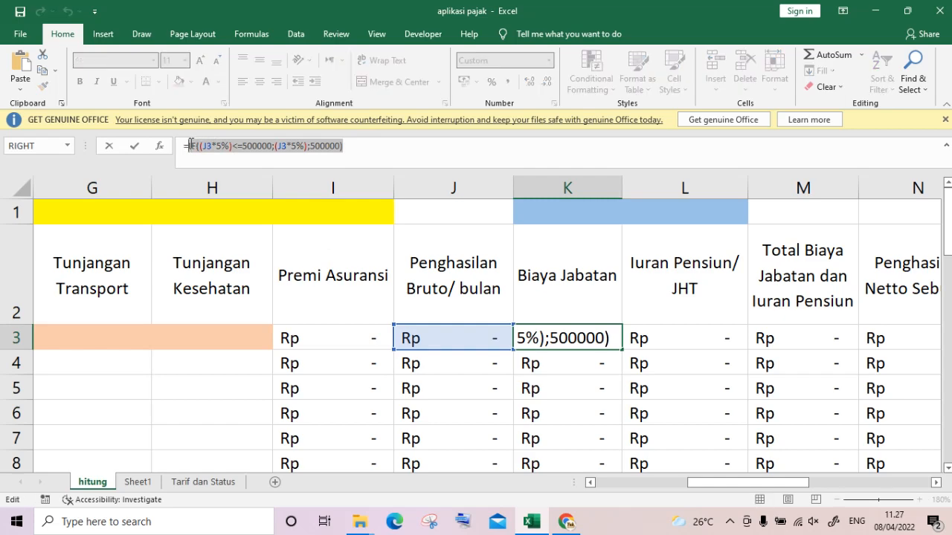
click(374, 148)
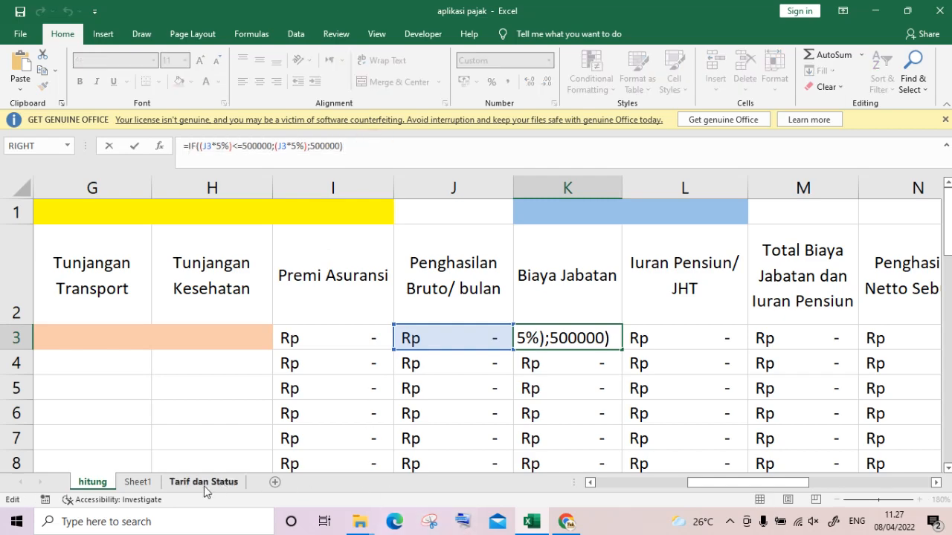
click(149, 482)
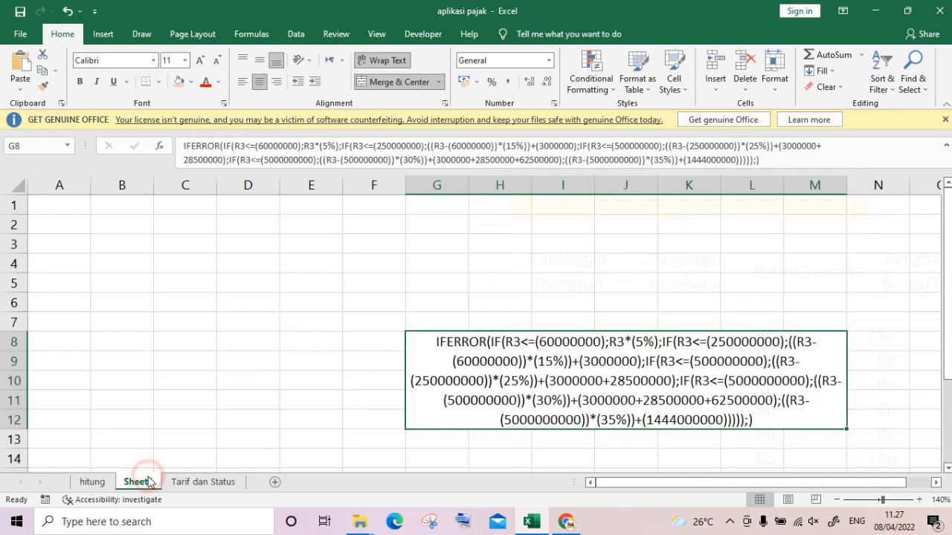
click(481, 263)
key(ctrl+v)
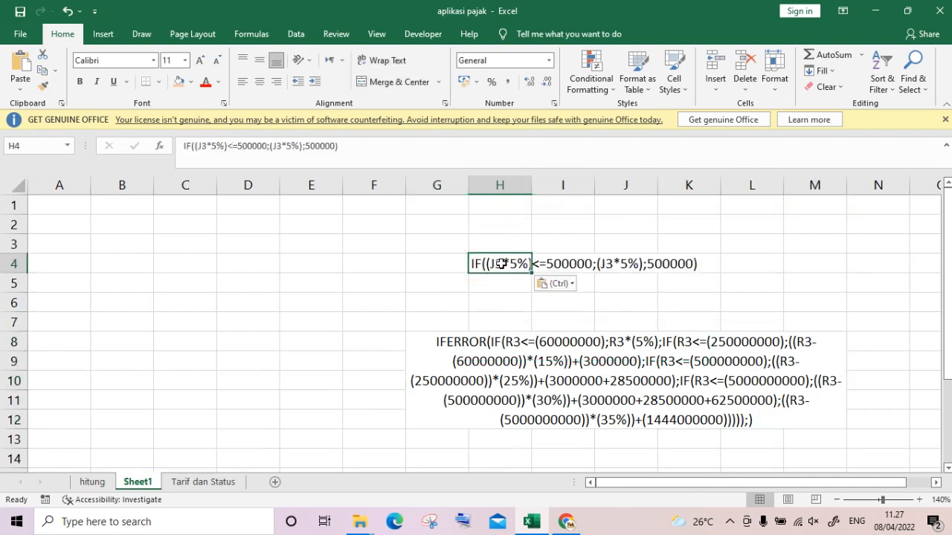
Step: Label the copied formula on Sheet1 with the text "biaya jabatan" in cell F4
click(386, 264)
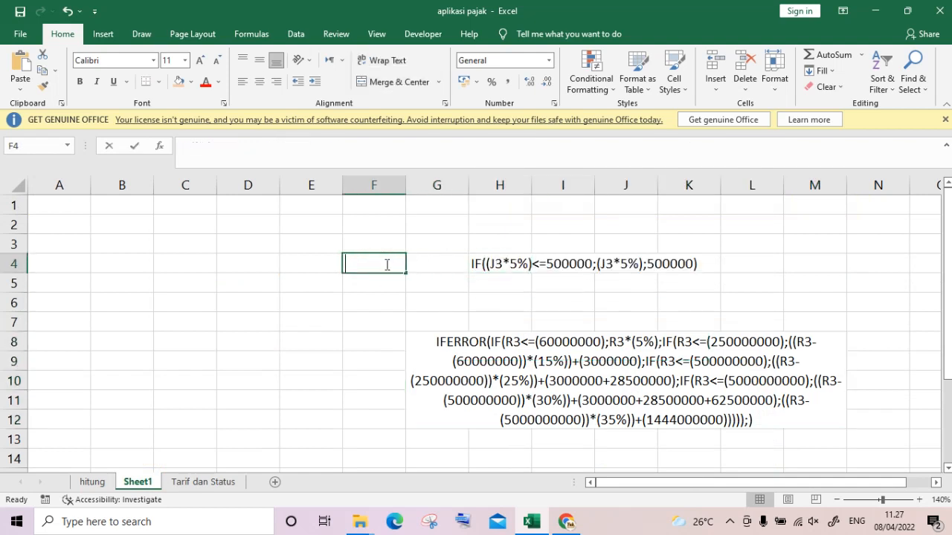
text(biaya jabata)
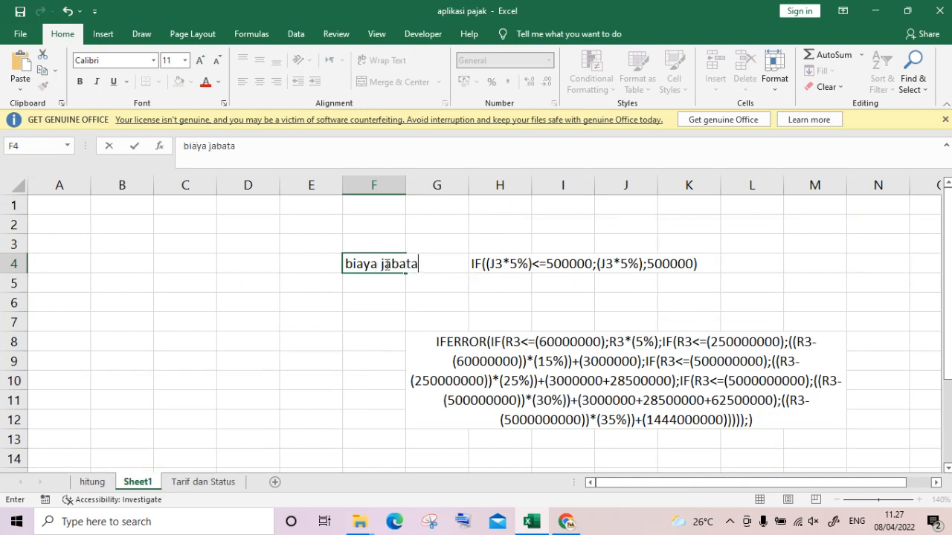
text(n)
key(Return)
click(387, 264)
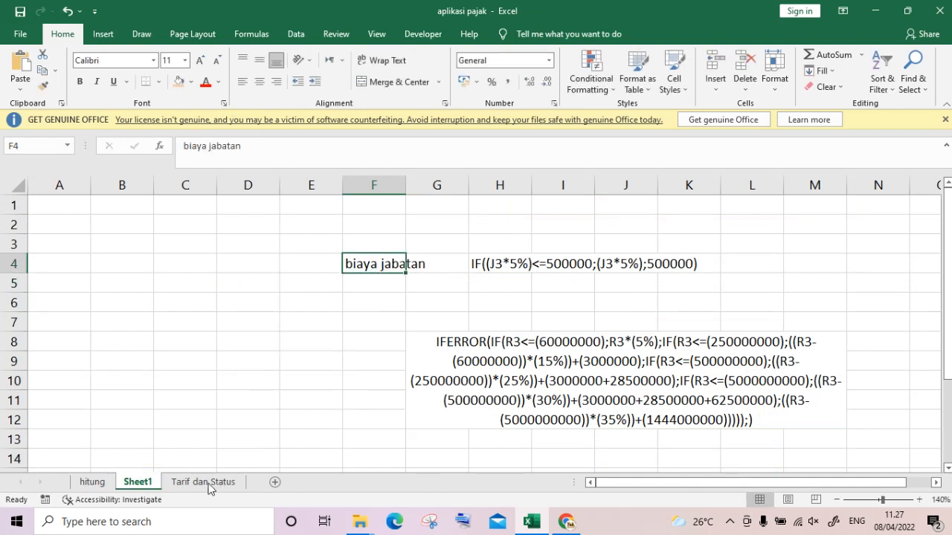
Step: Examine the Iuran Pensiun/ JHT formula in L3 of the hitung sheet, along with its source salary cell in row 3
click(100, 483)
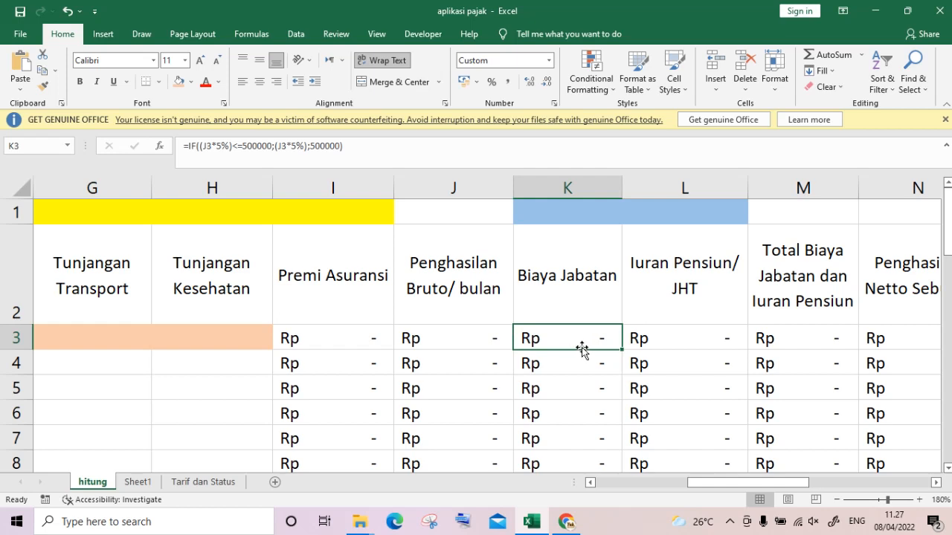
click(680, 343)
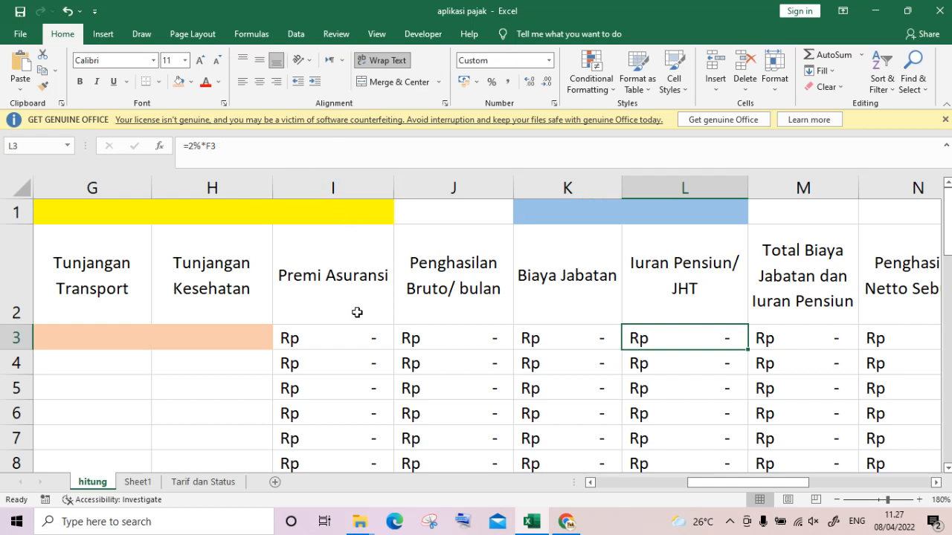
click(223, 329)
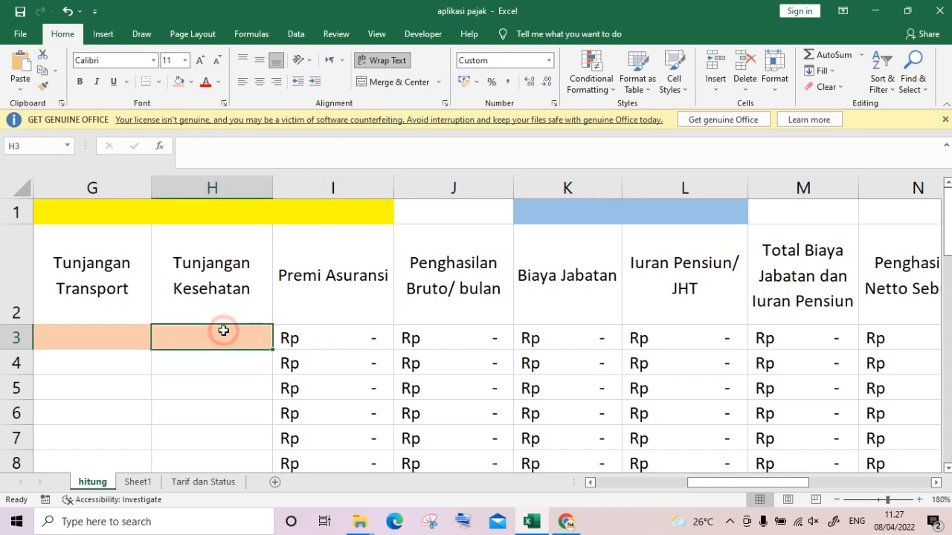
key(Left)
key(Left)
key(Right)
key(Right)
key(Right)
key(Right)
key(Right)
key(Right)
key(Right)
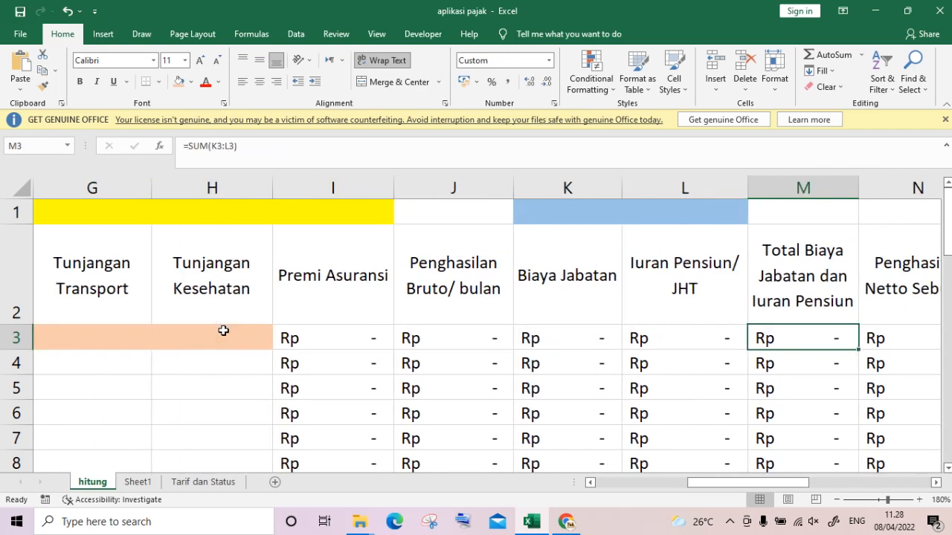
Step: Re-enter the formula =SUM(K3:L3) for Total Biaya Jabatan dan Iuran Pensiun in cell M3
key(F2)
key(BackSpace)
key(BackSpace)
key(BackSpace)
key(BackSpace)
key(BackSpace)
key(BackSpace)
key(BackSpace)
key(BackSpace)
key(BackSpace)
key(BackSpace)
text(sum()
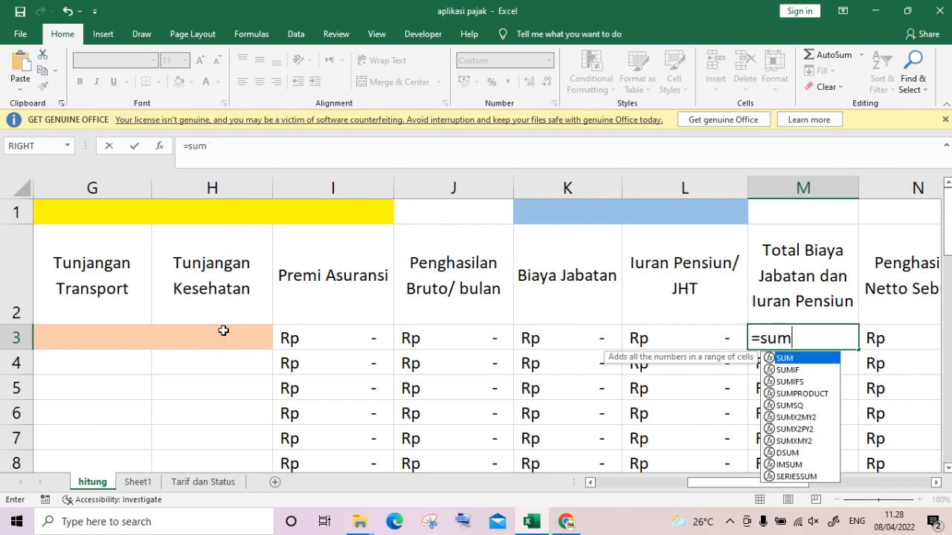
key(Left)
key(Left)
key(shift+Right)
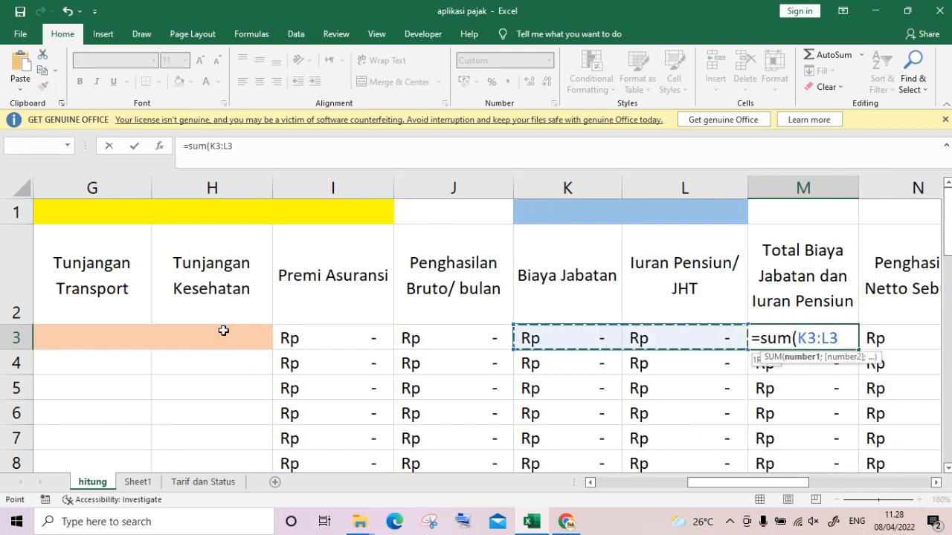
key(Return)
key(Up)
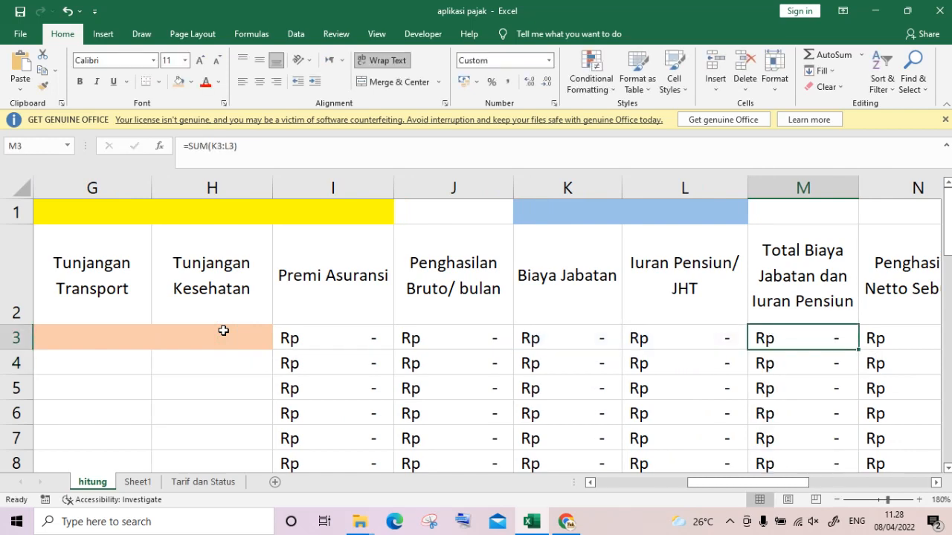
Step: Enter the formula =J3-M3 for Penghasilan Netto Sebulan in cell N3
key(Right)
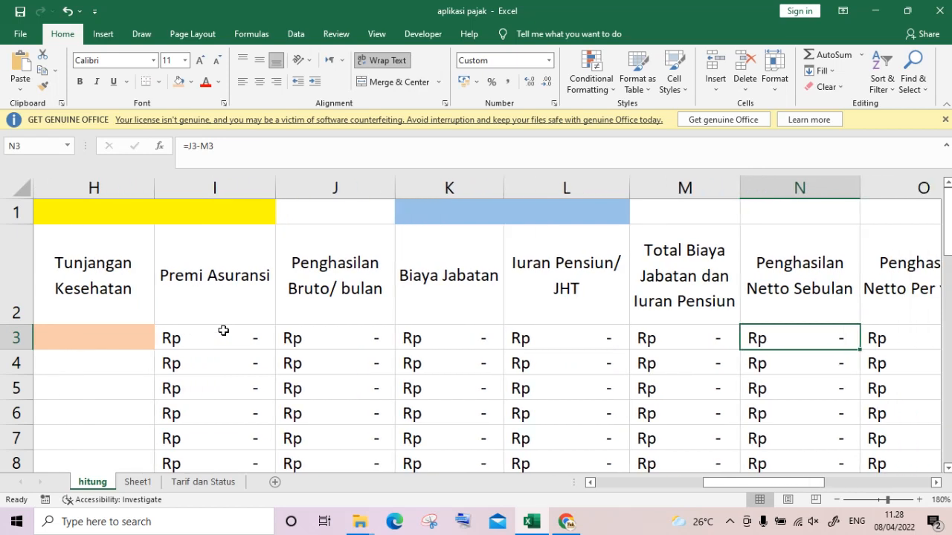
text(=)
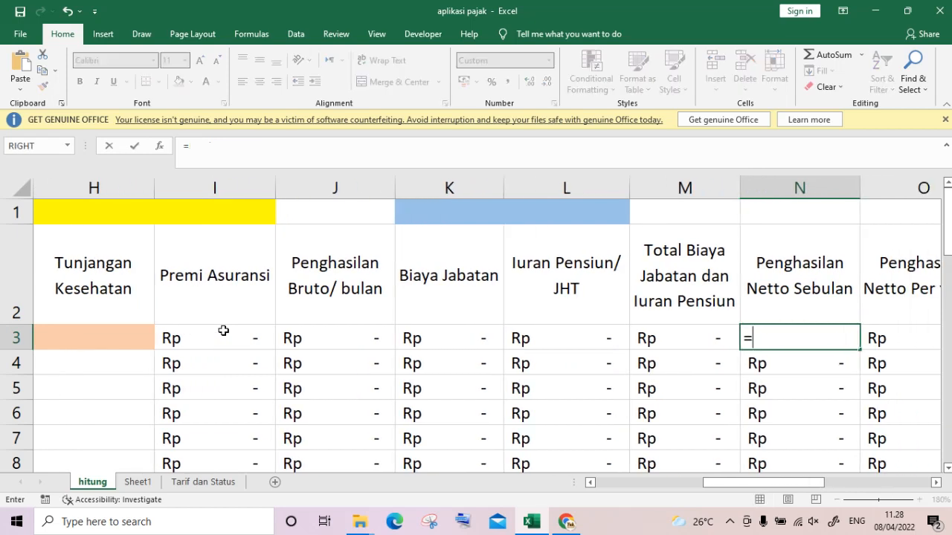
key(Left)
key(Left)
key(Left)
key(Left)
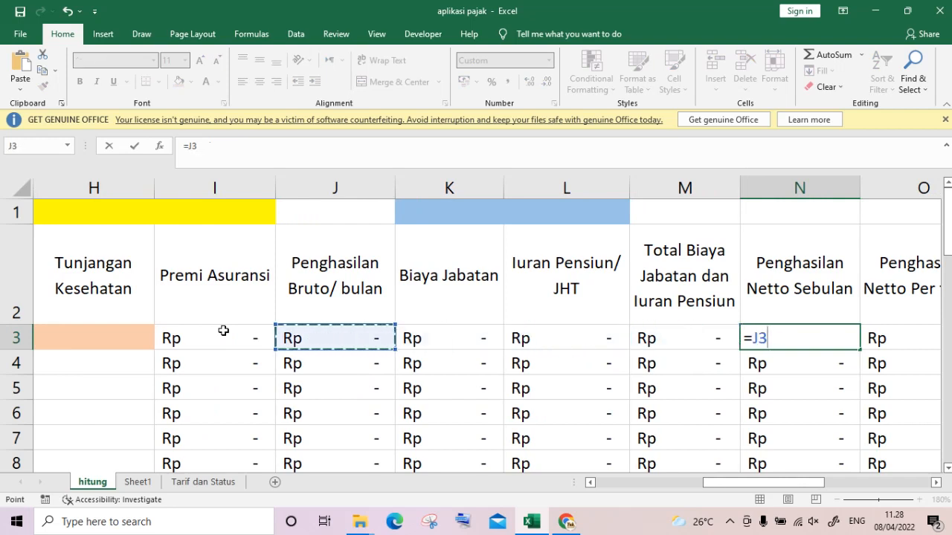
text(-)
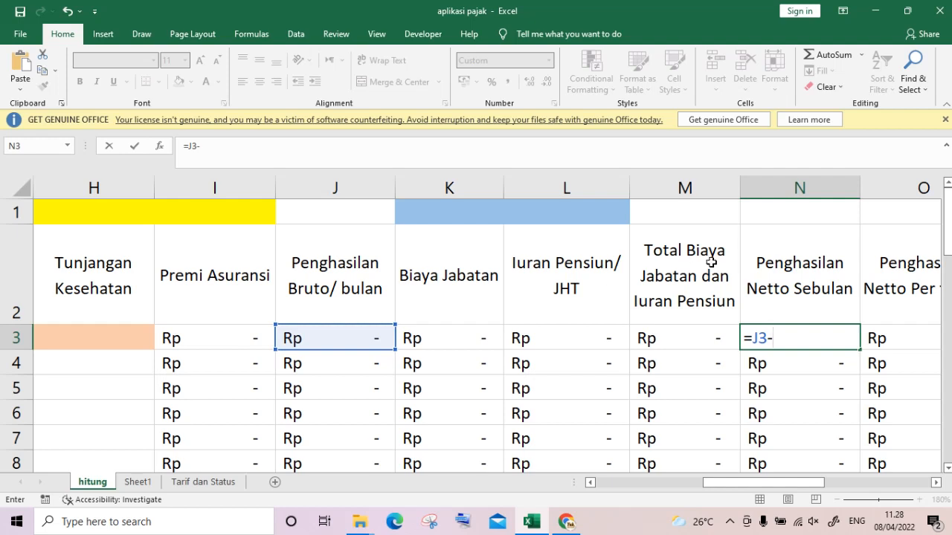
click(689, 336)
key(Return)
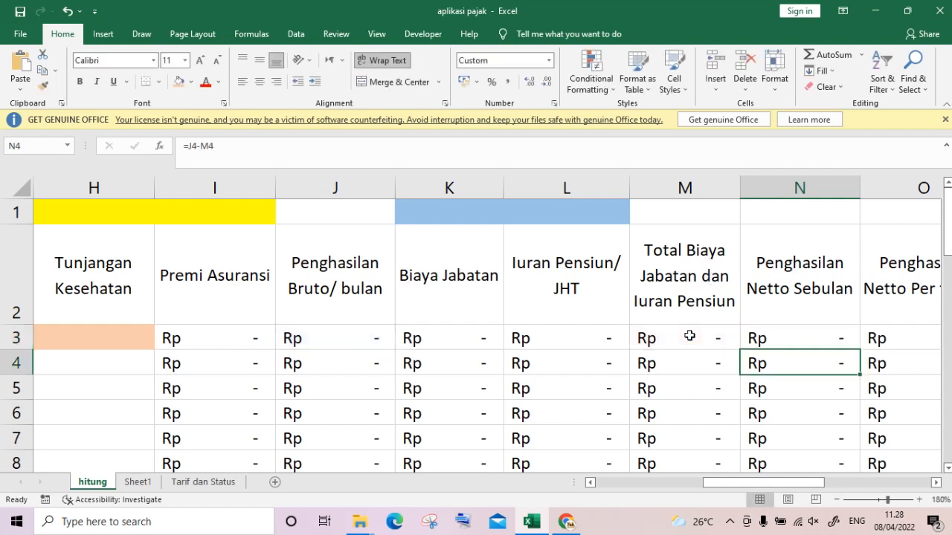
key(Up)
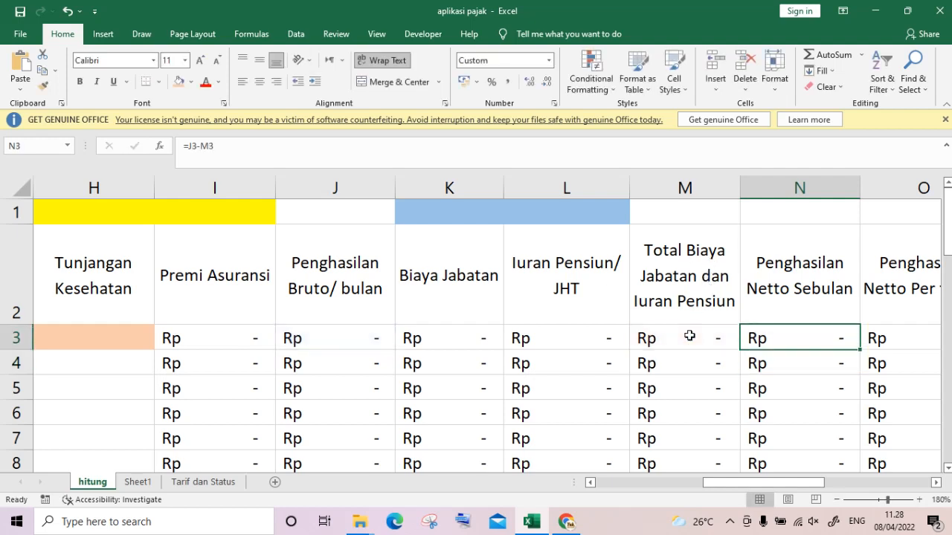
Step: Examine the Penghasilan Netto Per tahun, PTKP and PKP formulas in cells O3:Q3
key(Right)
key(Right)
key(Left)
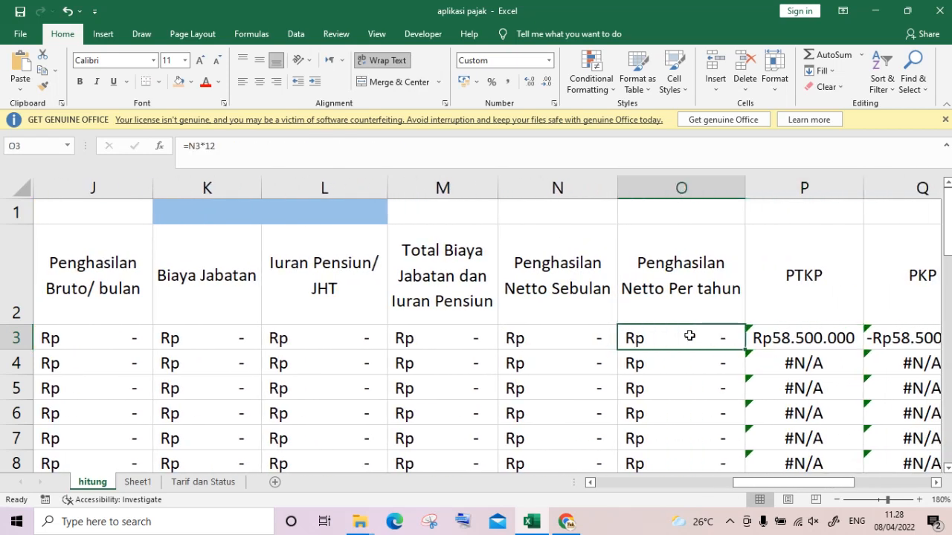
key(Left)
key(Right)
key(Right)
key(Right)
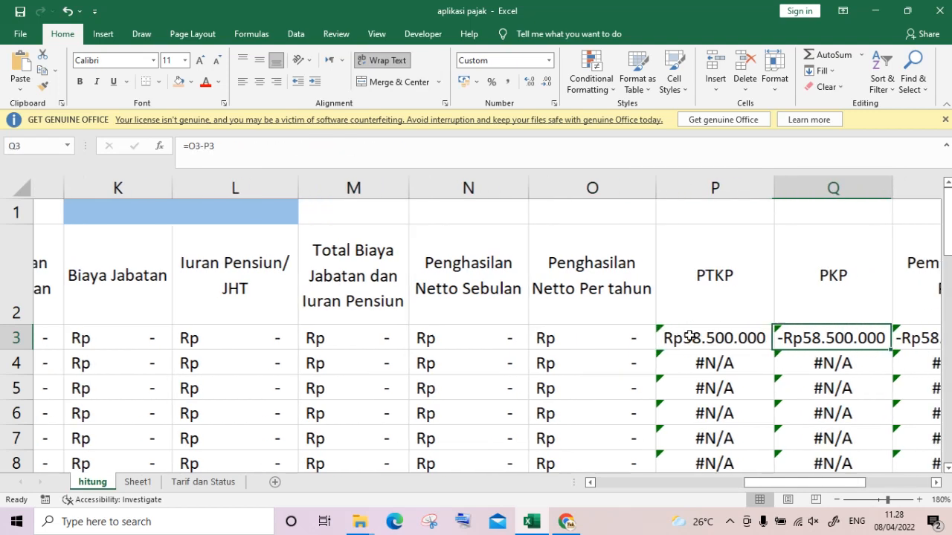
Step: Copy the PTKP VLOOKUP formula from P3 without its equals sign and paste it as text into H5 of Sheet1
key(Left)
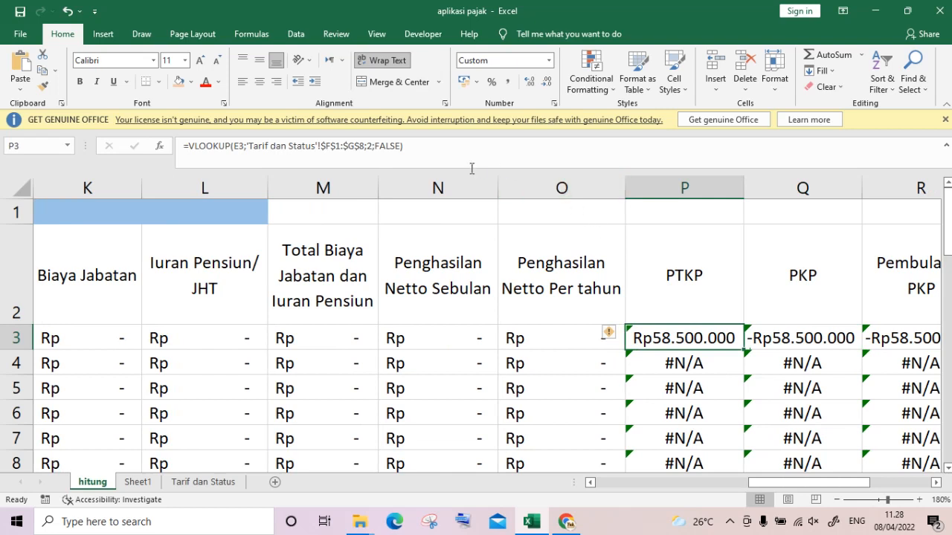
drag(406, 145, 190, 149)
key(ctrl+c)
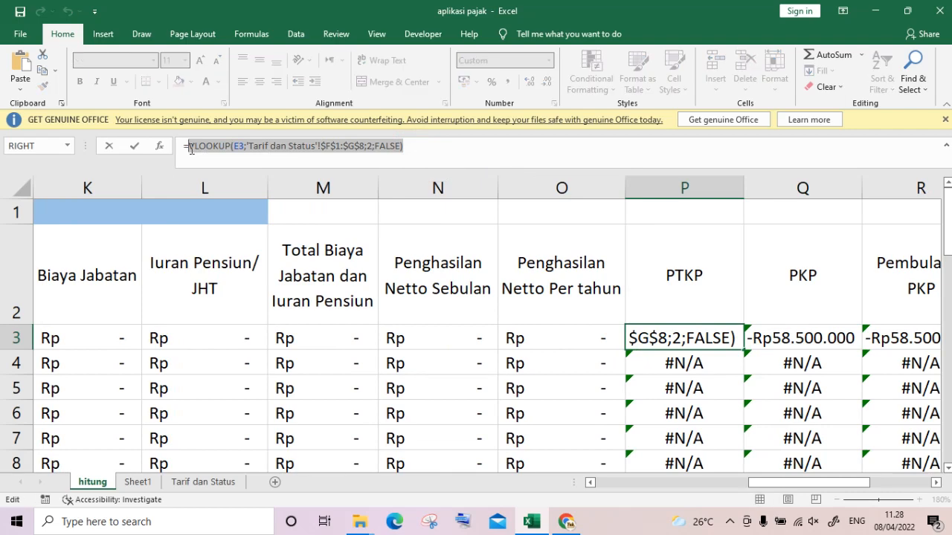
click(459, 156)
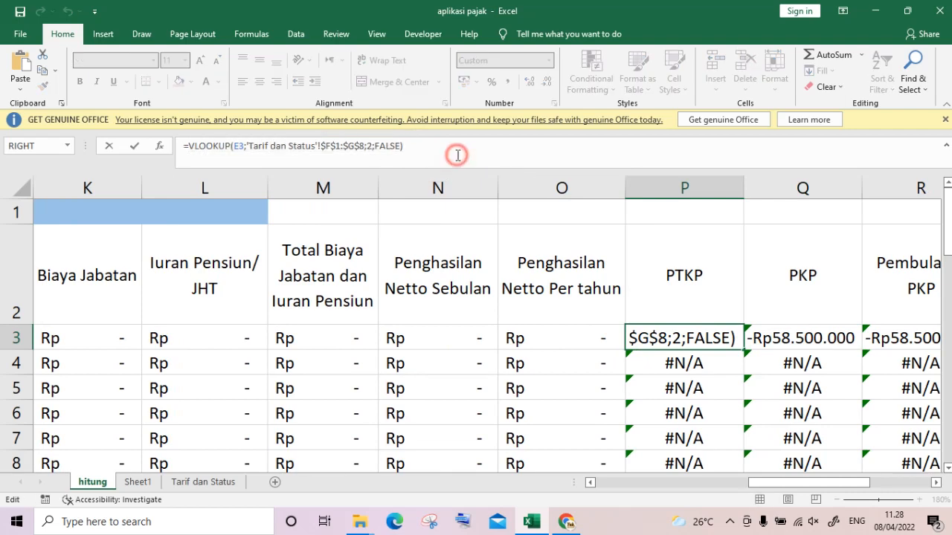
click(221, 483)
click(137, 482)
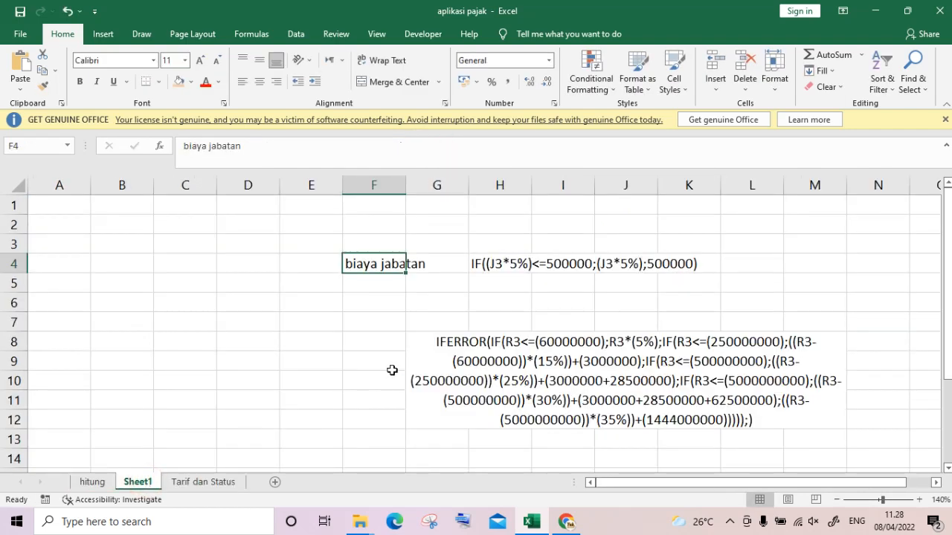
click(489, 292)
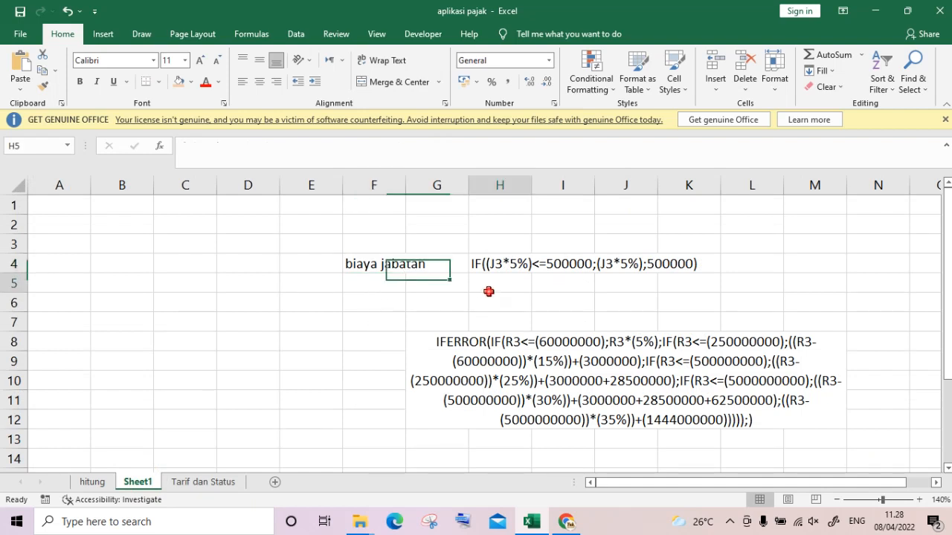
key(ctrl+v)
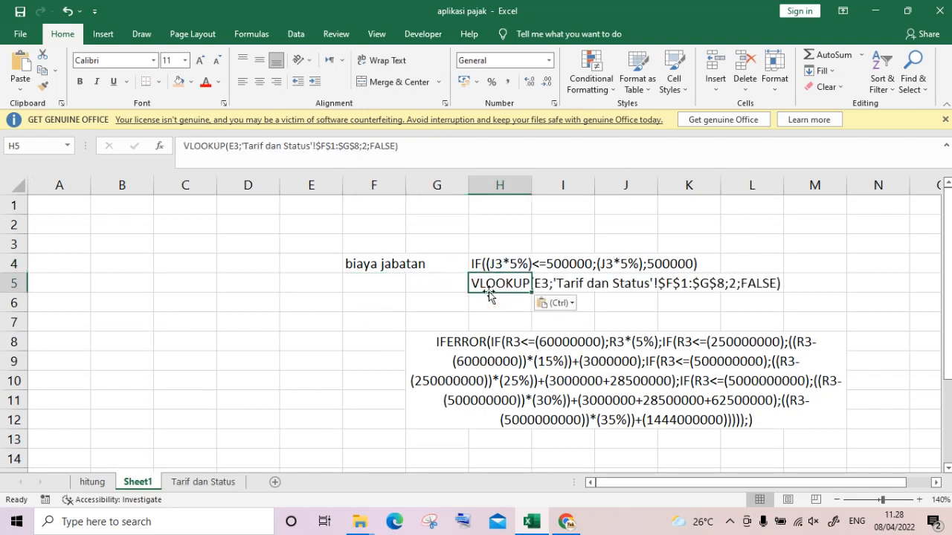
Step: Label the copied formula as PTKP in cell F5 of Sheet1
double_click(369, 287)
text(PY)
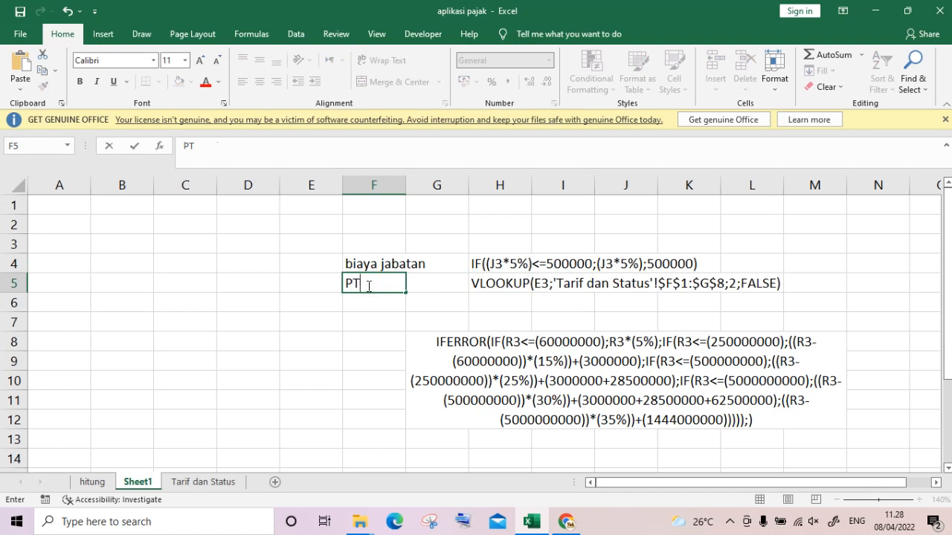
text(KP)
click(381, 330)
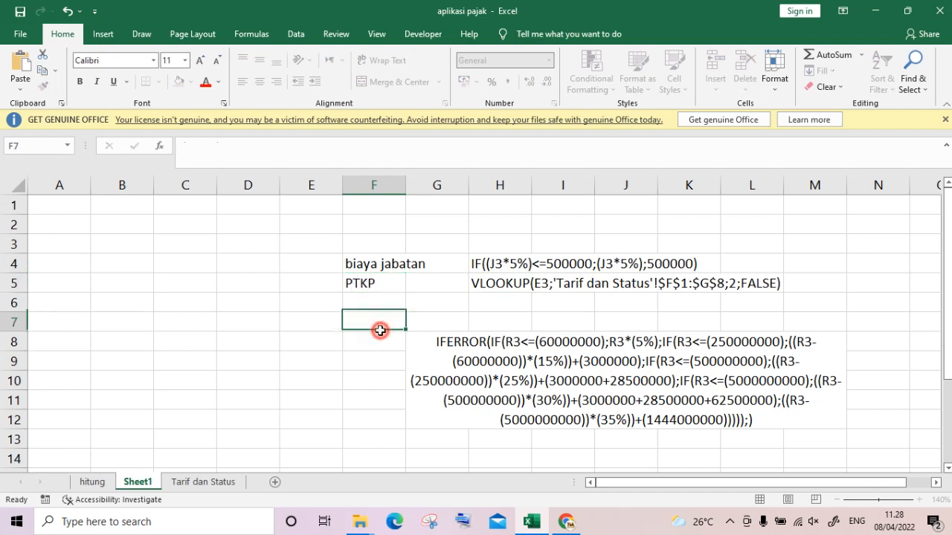
Step: Examine the PTKP formula in P3 of the hitung sheet and the Status cell E3 that it looks up
click(94, 482)
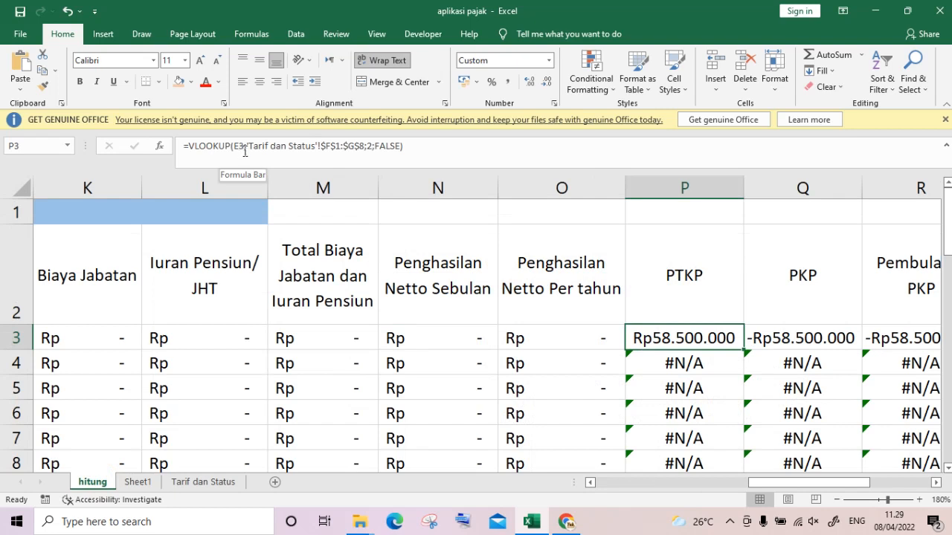
click(603, 354)
key(Up)
key(Left)
key(Left)
key(Left)
key(Left)
key(Left)
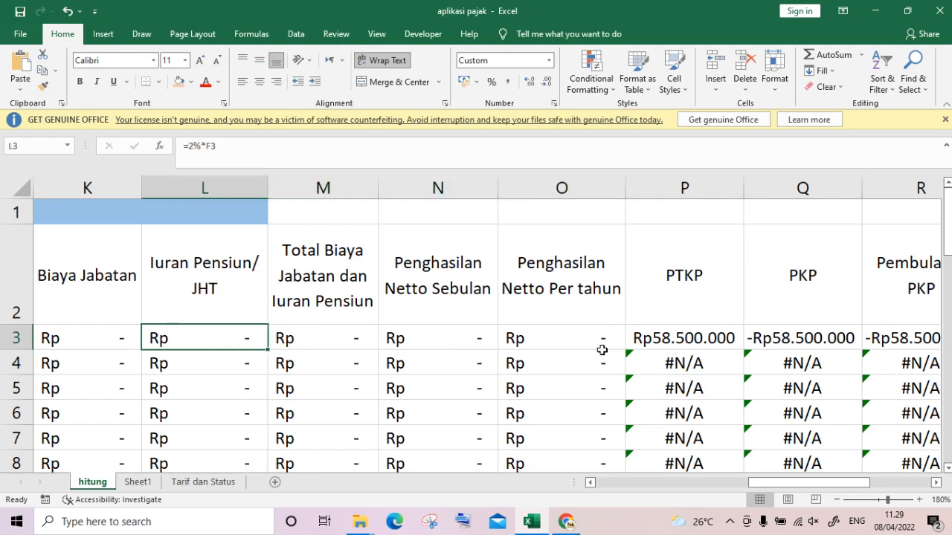
key(Left)
key(Left)
key(Left)
key(Left)
key(Left)
key(Left)
key(Left)
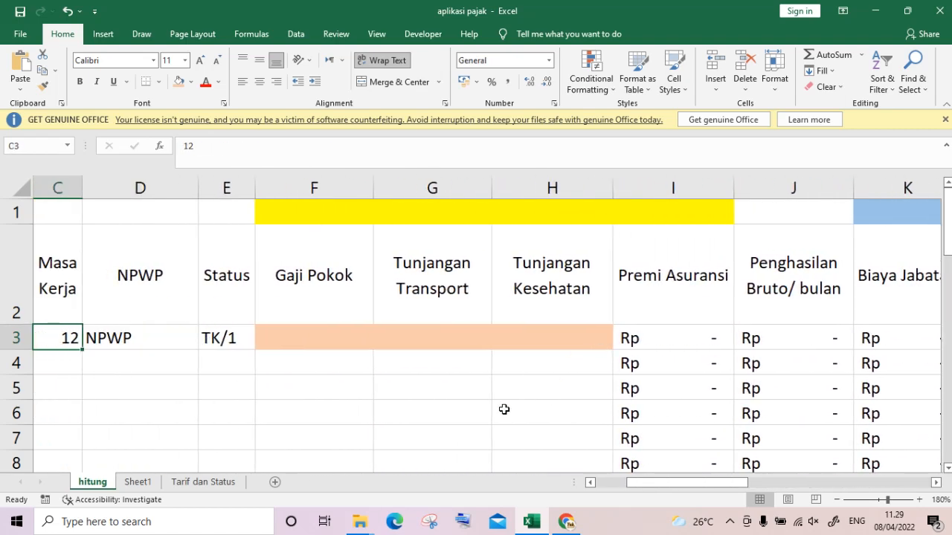
click(232, 342)
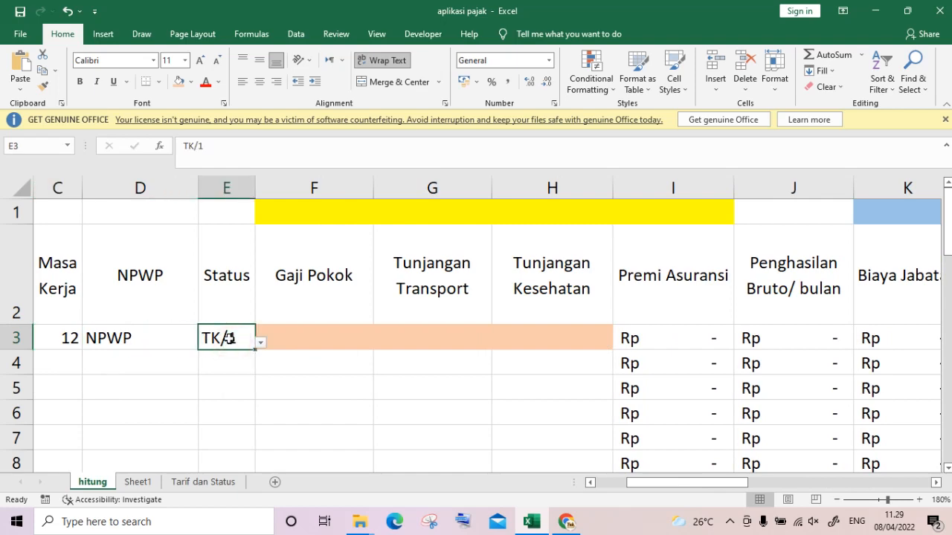
Step: Clear the VLOOKUP arguments in PTKP cell P3 and enter Status cell E3 as the lookup value
key(Right)
key(Right)
key(Right)
key(Right)
key(Right)
key(Right)
key(Right)
key(Right)
key(Right)
key(Right)
key(Right)
key(Right)
key(Right)
key(Right)
key(Right)
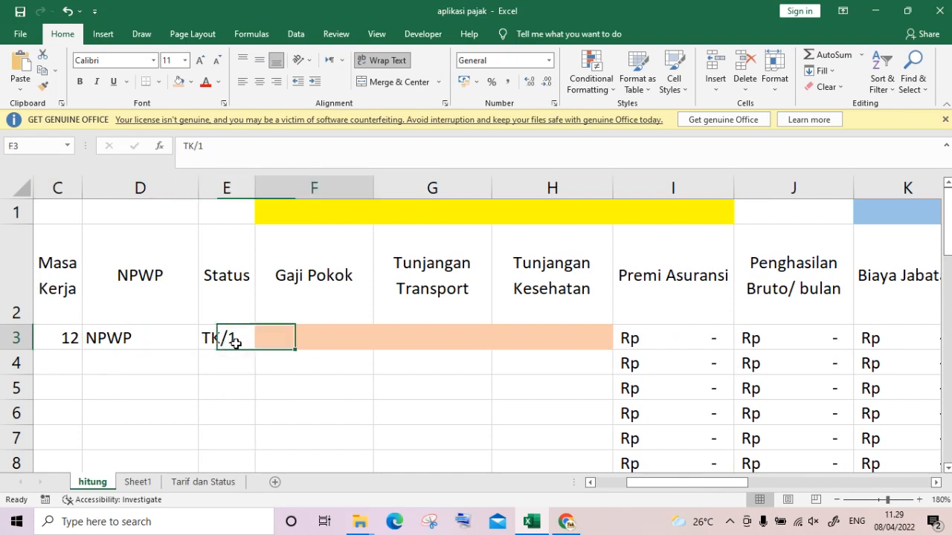
key(Right)
key(Left)
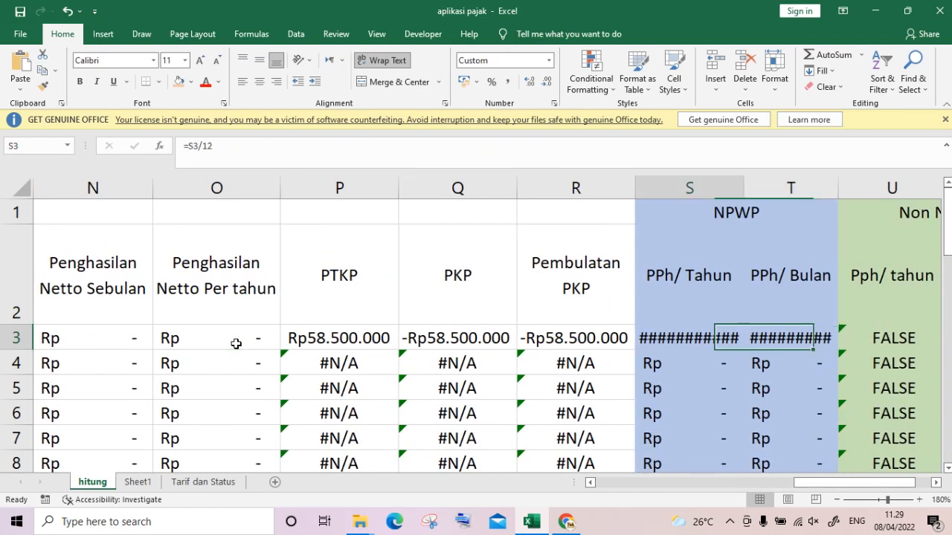
key(Left)
key(Right)
key(Right)
key(Left)
key(Left)
key(Left)
key(Left)
key(Left)
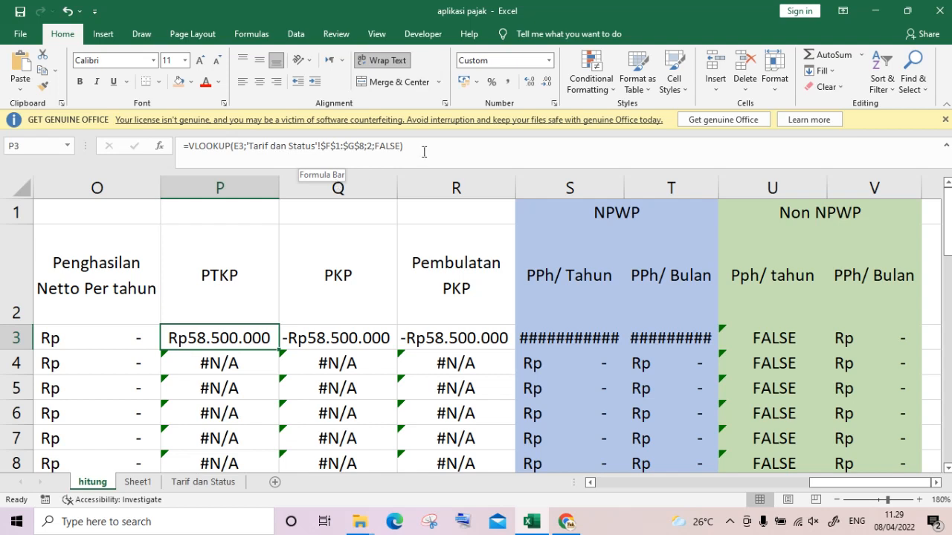
drag(421, 148, 233, 148)
key(Delete)
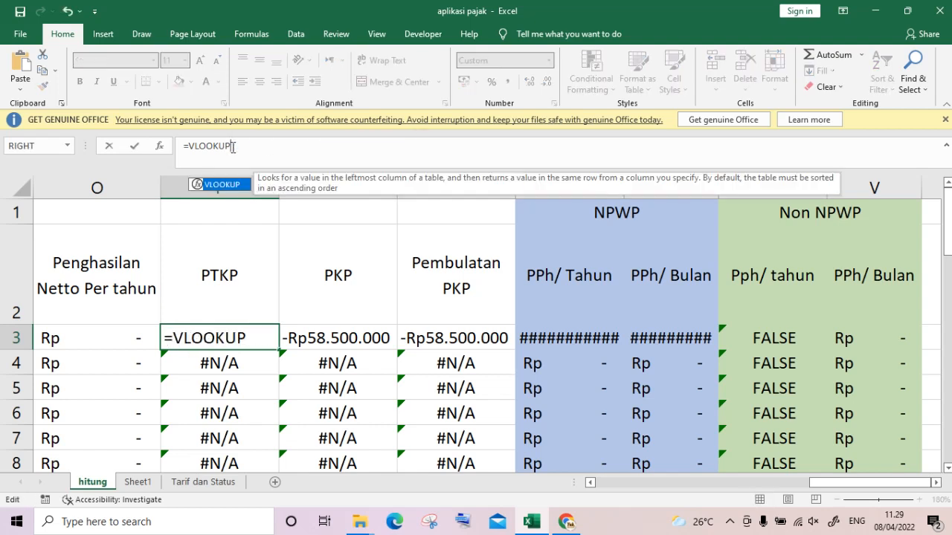
text(()
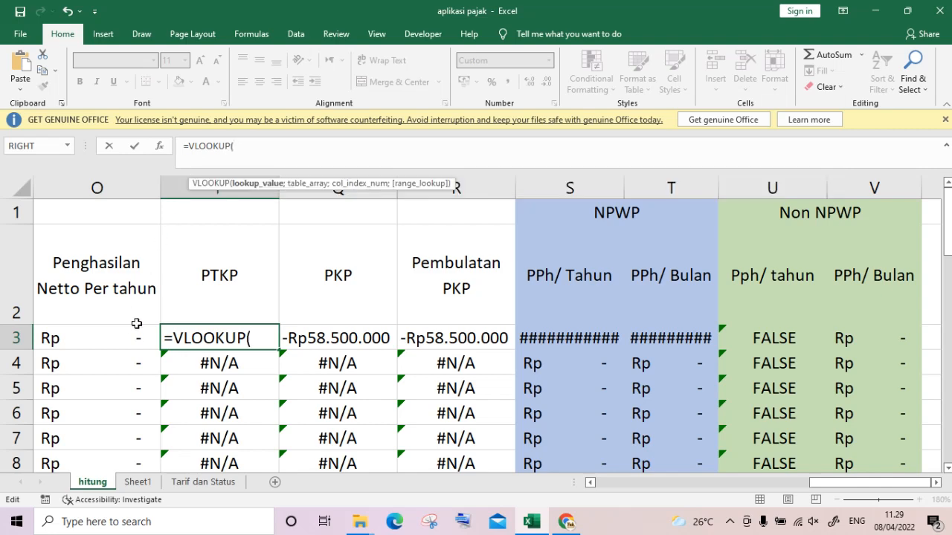
click(133, 340)
key(Left)
key(Left)
key(Left)
key(Left)
key(Left)
key(Left)
key(Left)
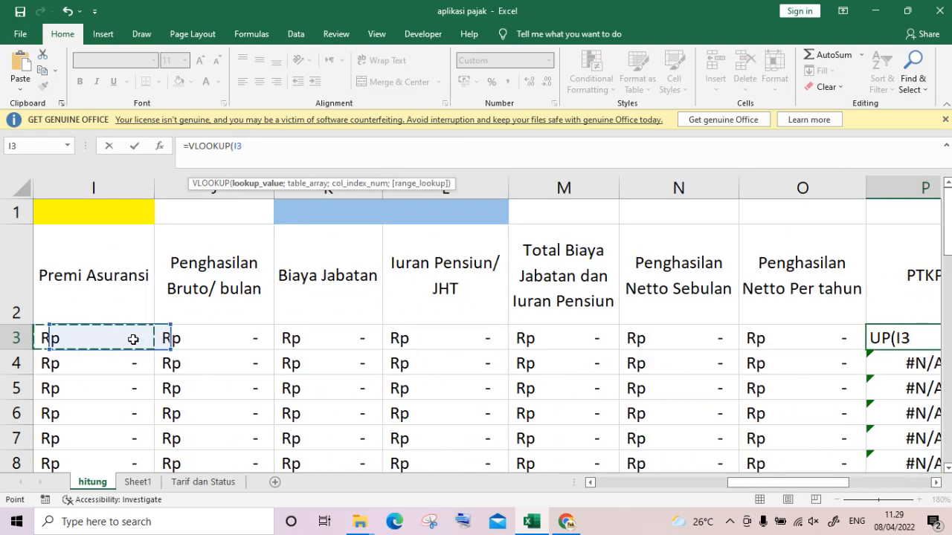
key(Left)
key(Left)
key(Left)
key(Left)
key(Right)
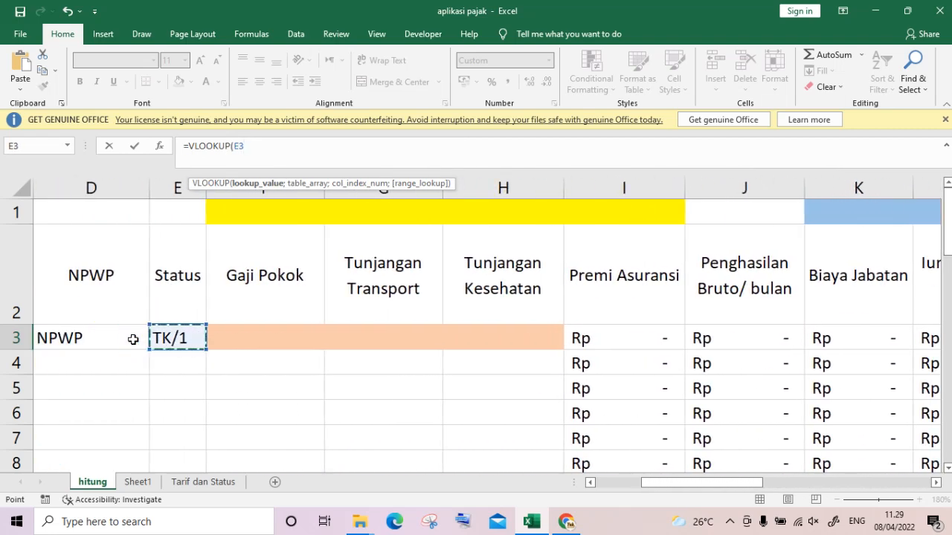
text(;)
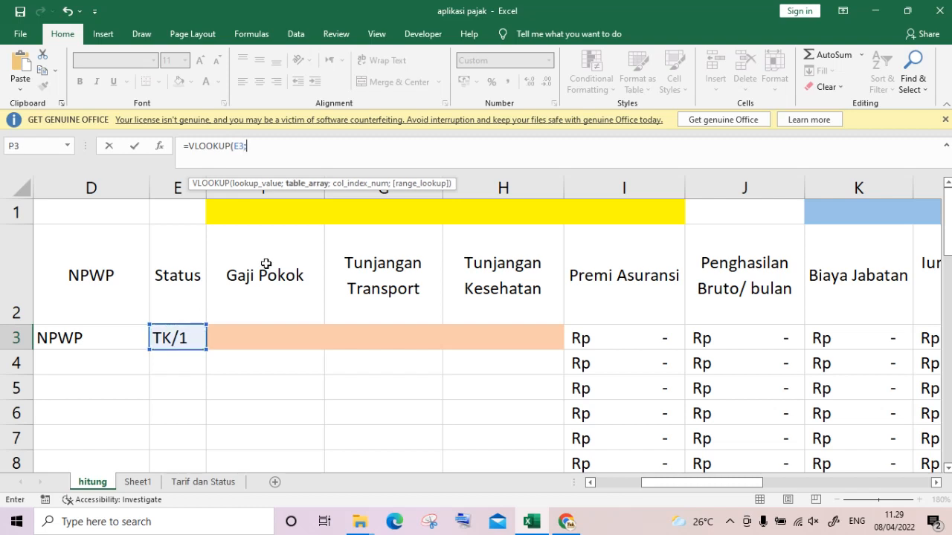
Step: Complete the VLOOKUP with table range F1:G8 on the Tarif dan Status sheet, column 2 and exact match false
click(203, 483)
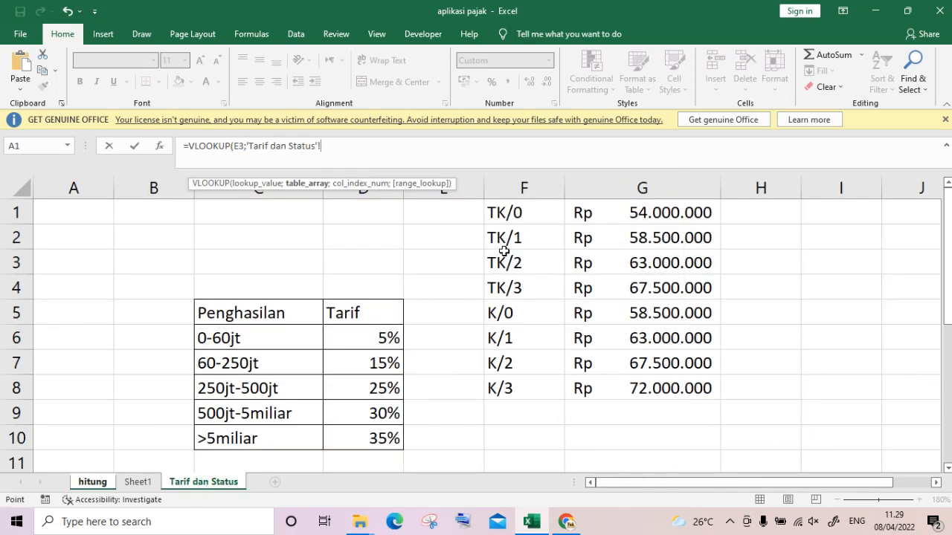
drag(501, 213, 615, 382)
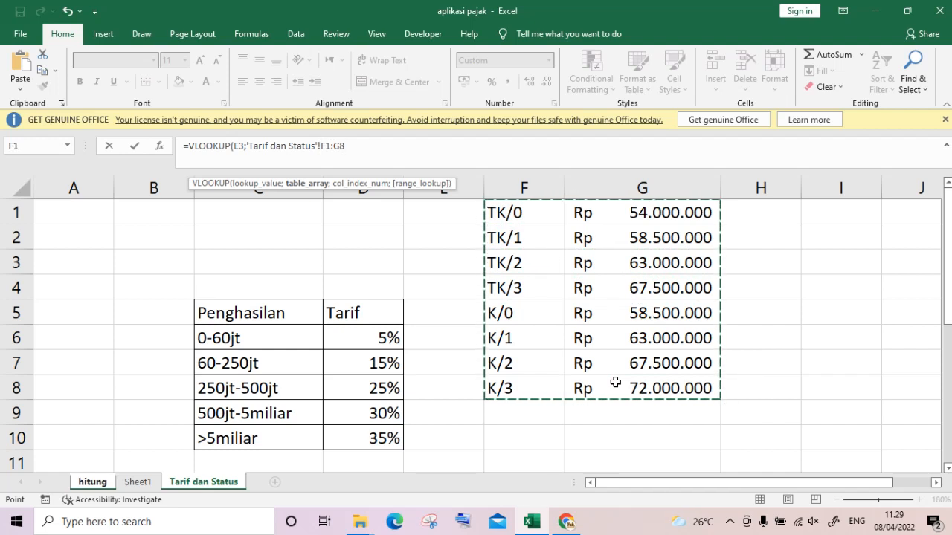
text(;)
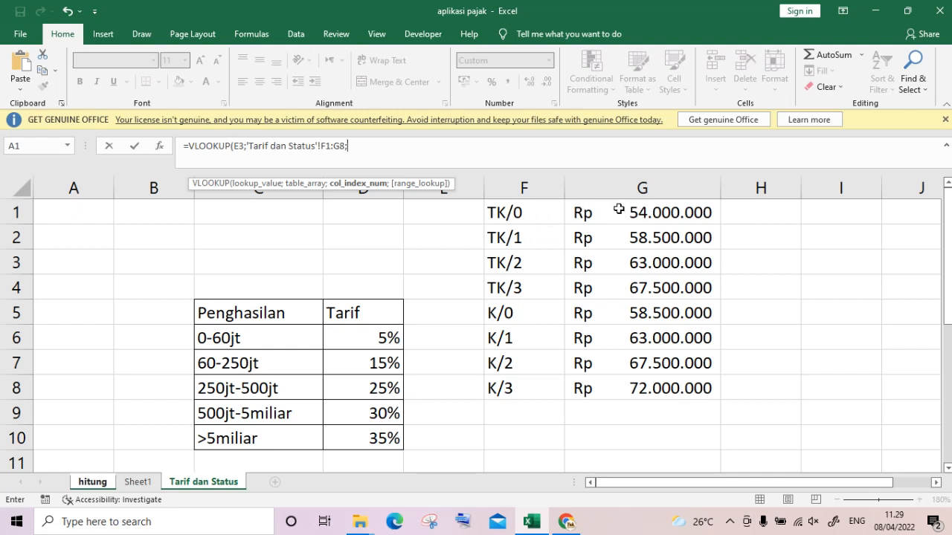
text(2;)
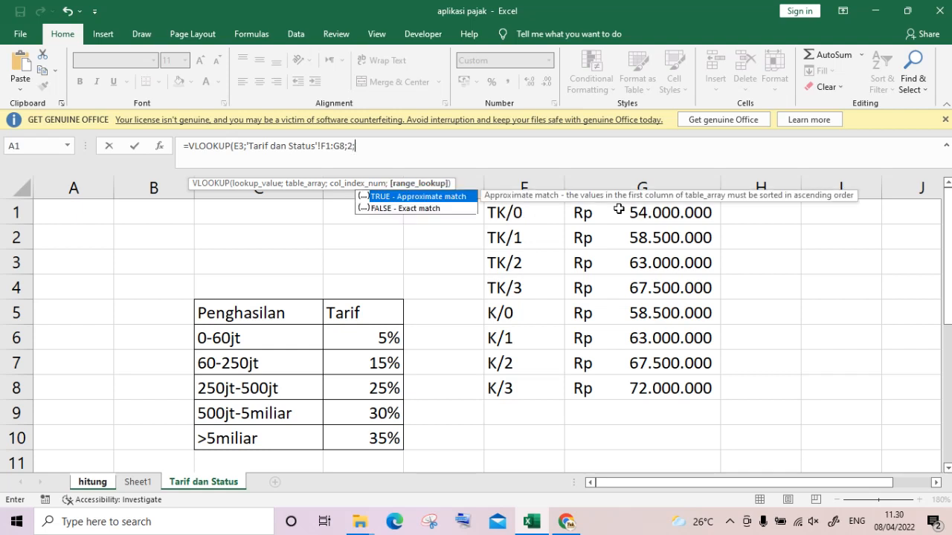
text(false))
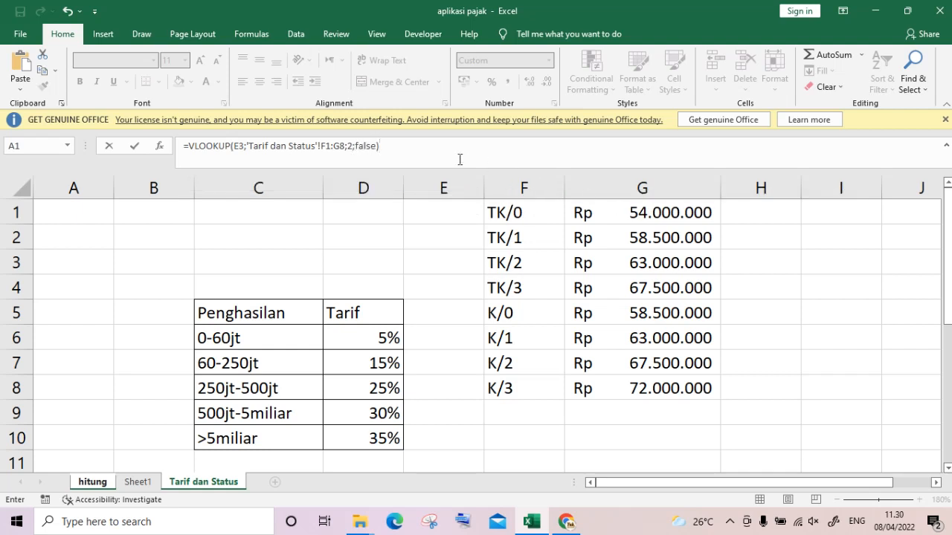
Step: Make the lookup range absolute as $F$1:$G$8 and commit the PTKP formula in P3
click(321, 146)
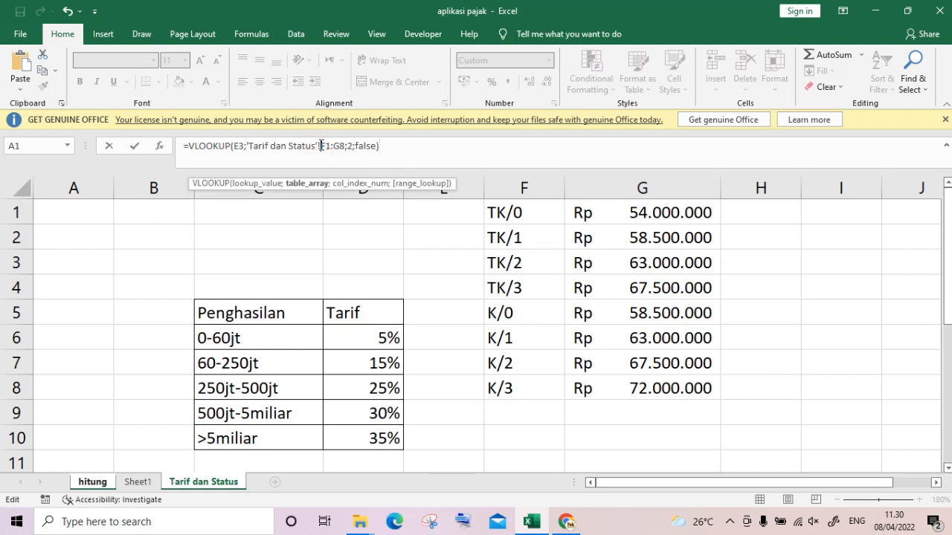
text($)
click(332, 147)
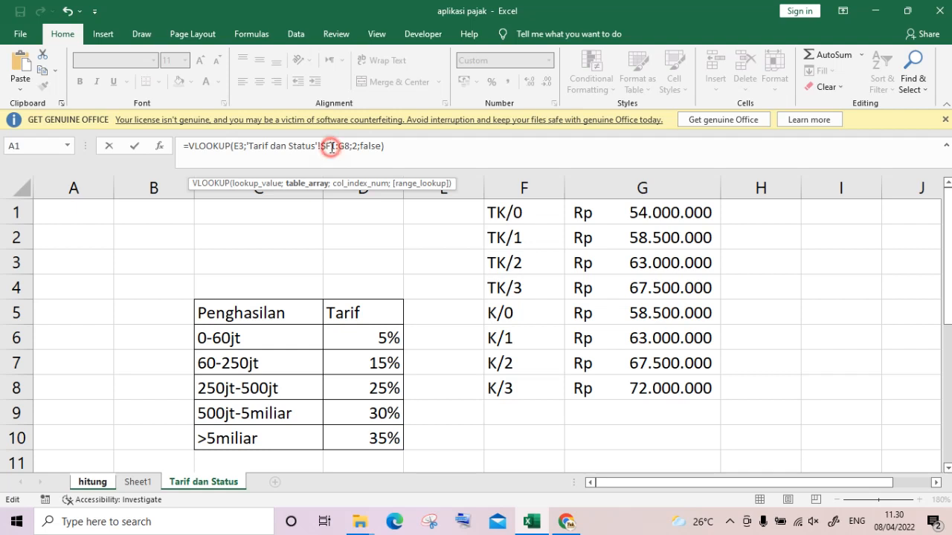
text($)
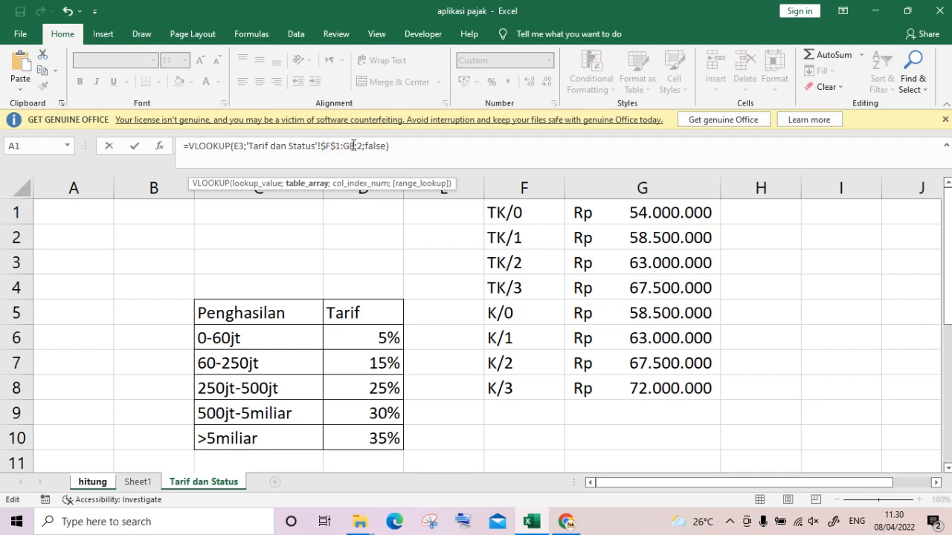
click(348, 146)
text($G$)
click(344, 147)
text($G$)
key(Return)
key(Up)
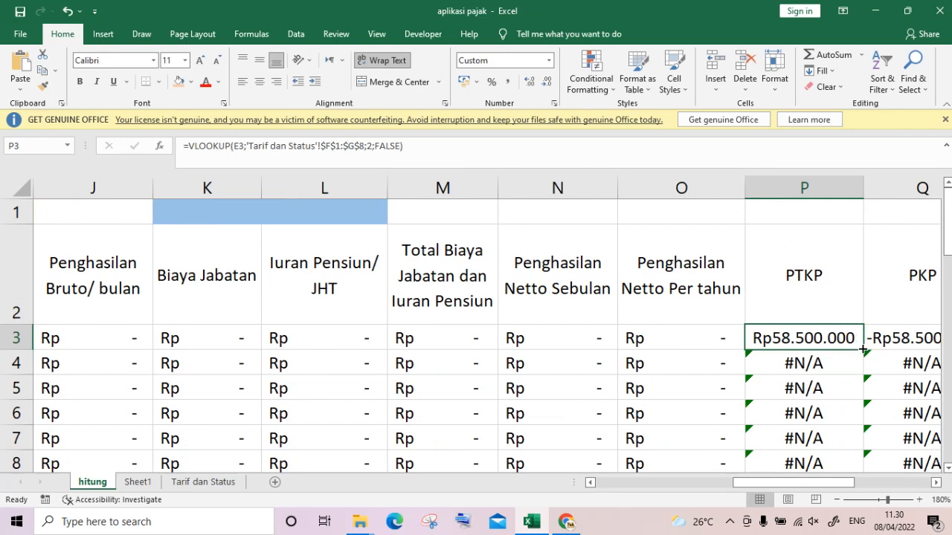
Step: Fill the PTKP formula from P3 down to P14, check the copied formula in P14 and return to P3
mouse_move(862, 350)
mouse_down()
mouse_move(854, 365)
mouse_move(863, 458)
mouse_move(851, 394)
mouse_up()
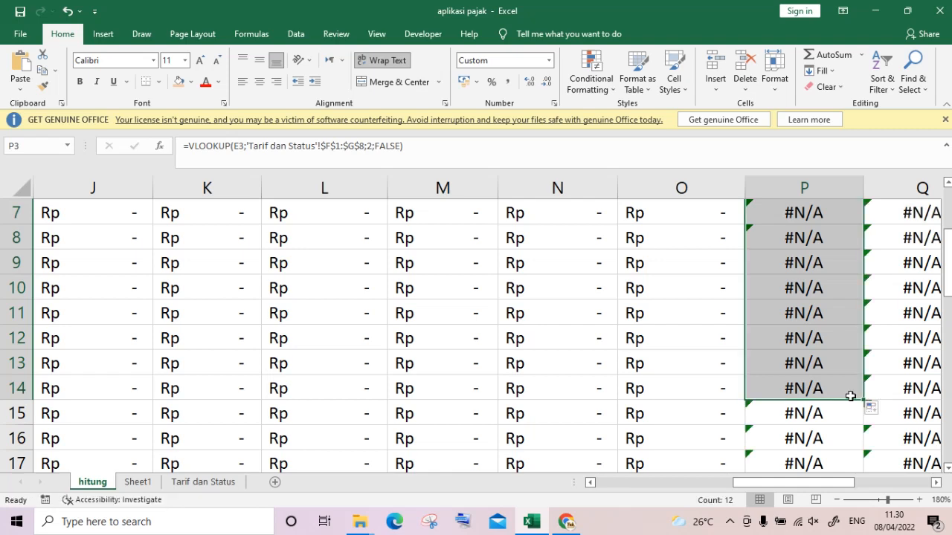
click(822, 385)
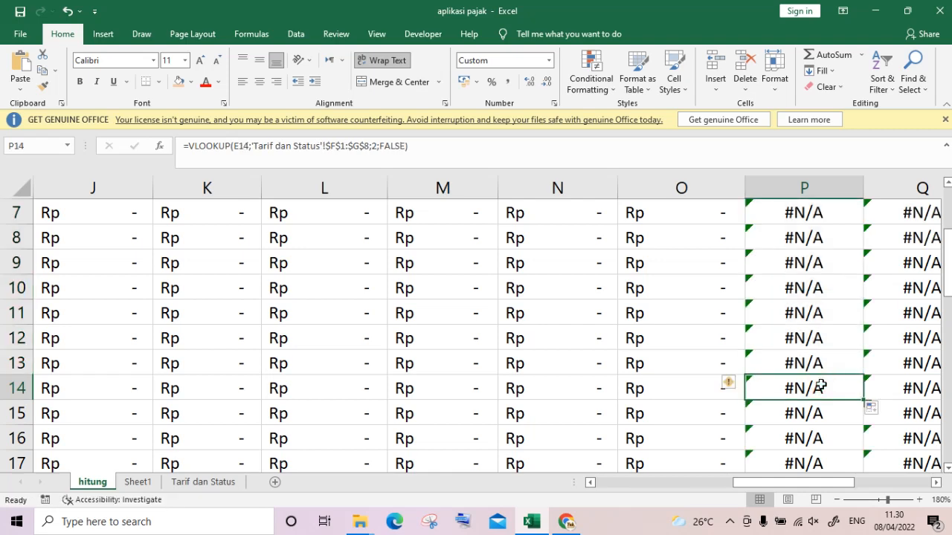
key(Up)
key(Up)
key(Up)
key(Up)
key(Up)
key(Up)
key(Up)
key(Up)
key(Up)
key(Up)
key(Up)
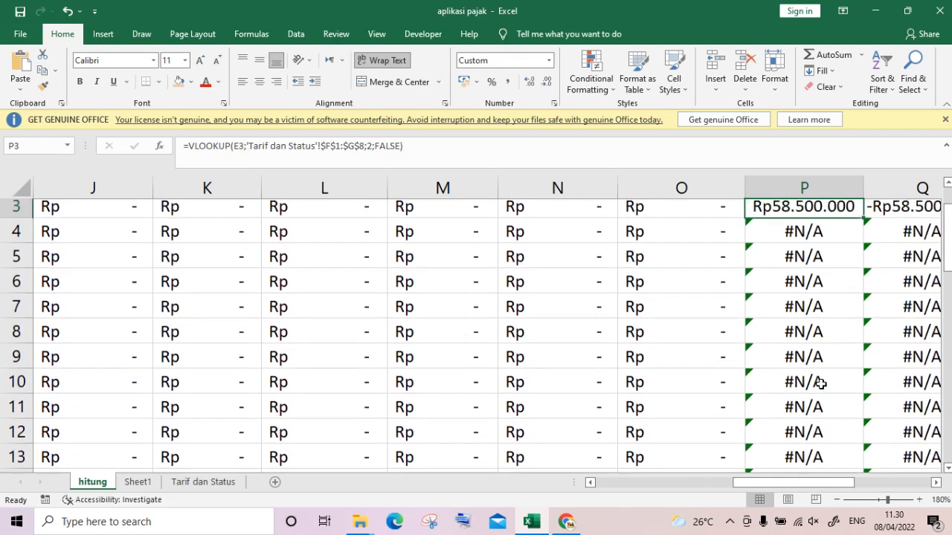
scroll(821, 384, up, 1)
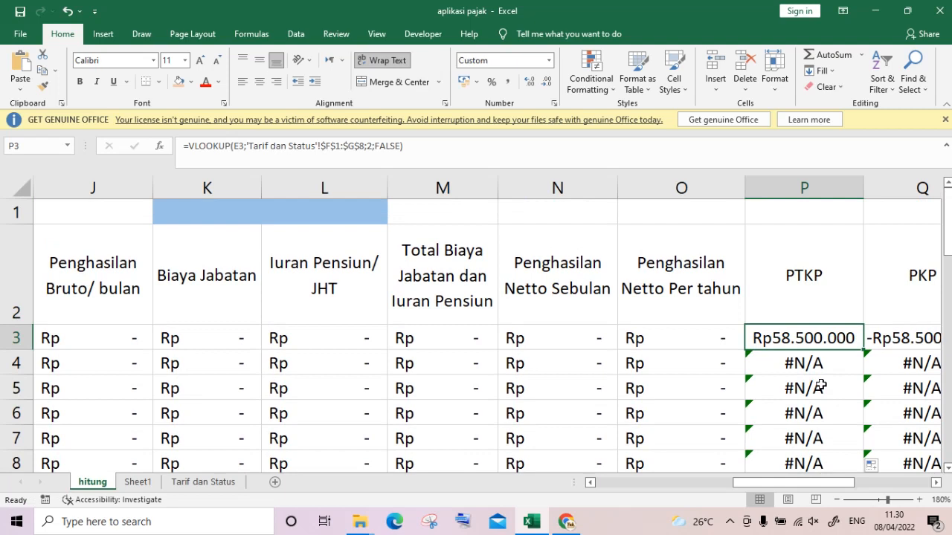
Step: Enter the PKP formula =O3-P3 in cell Q3, subtracting PTKP from the annual net income
key(Right)
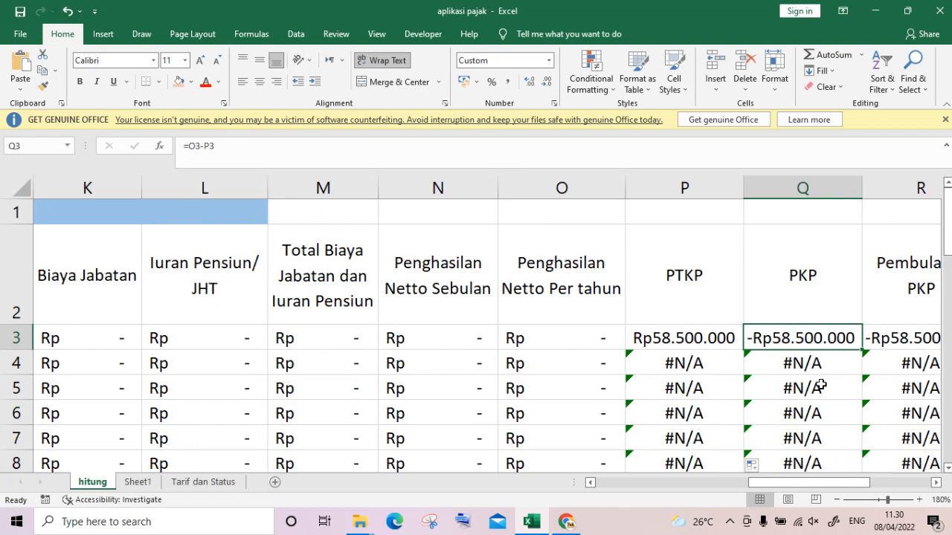
text(=)
key(Left)
key(Left)
text(-)
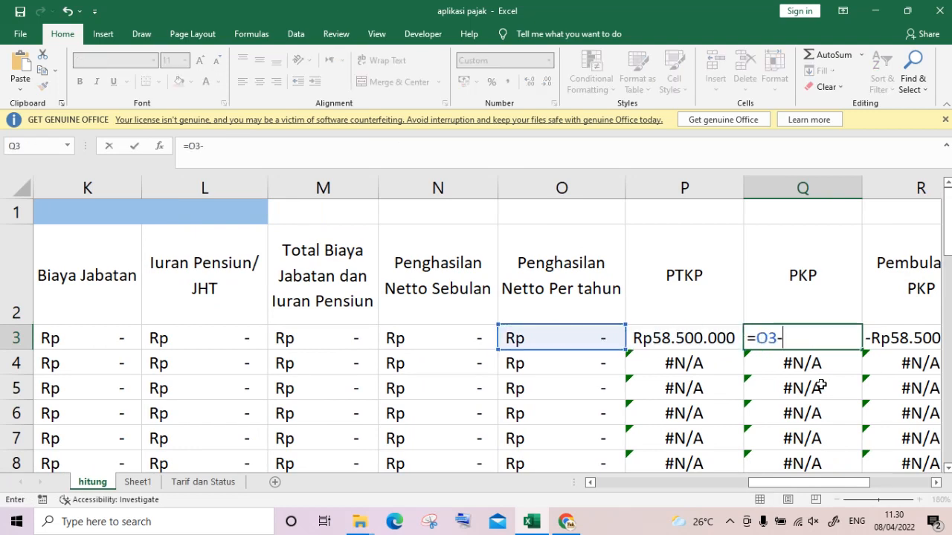
key(Left)
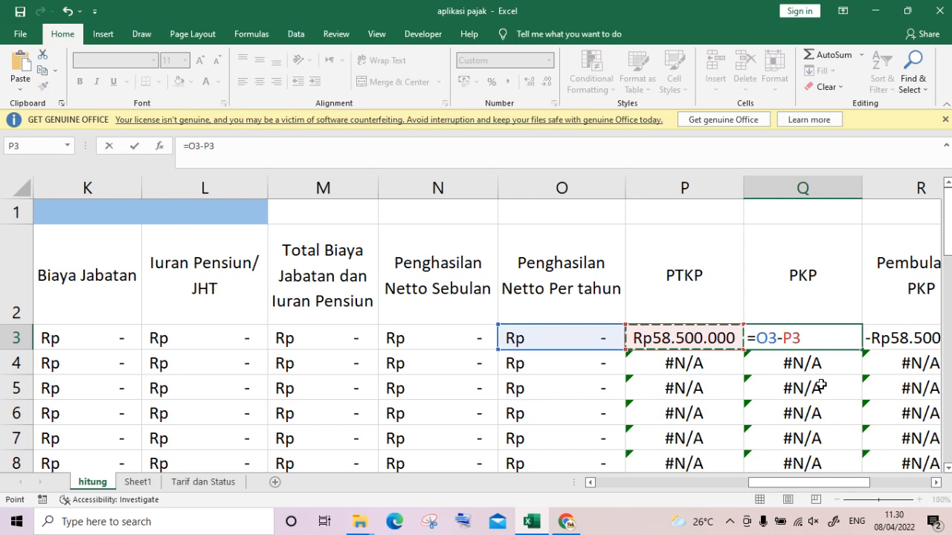
key(Return)
key(Up)
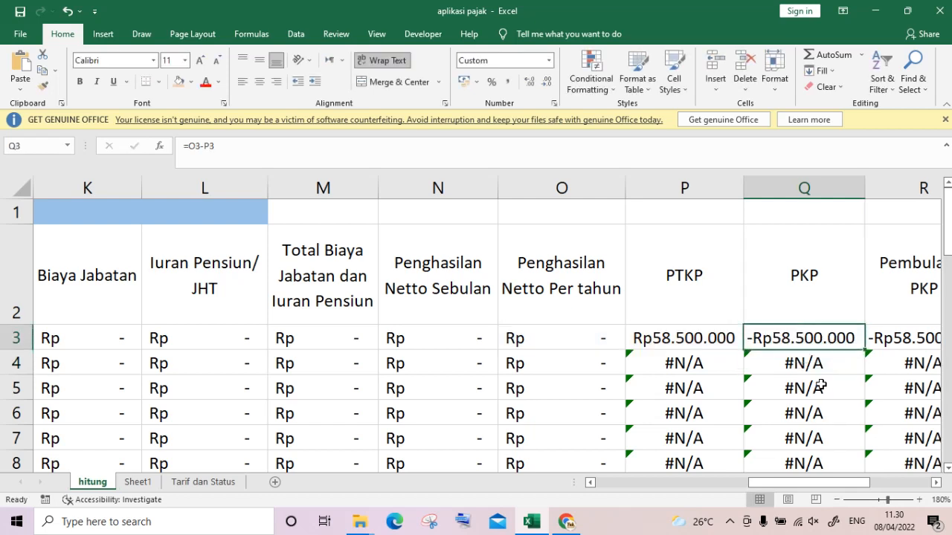
Step: Review the rounded PKP formula in R3, the PPh/Tahun formula in S3 and the rates on Tarif dan Status
key(Right)
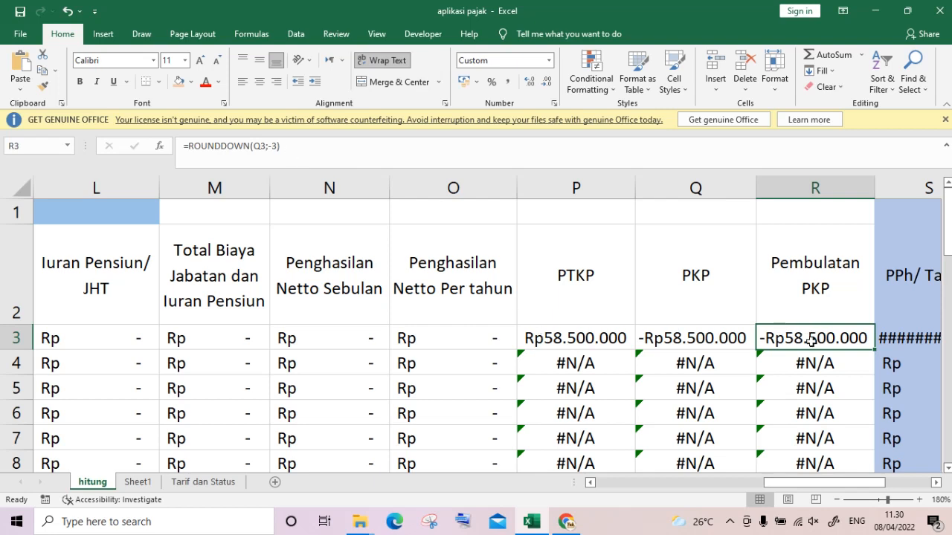
key(Right)
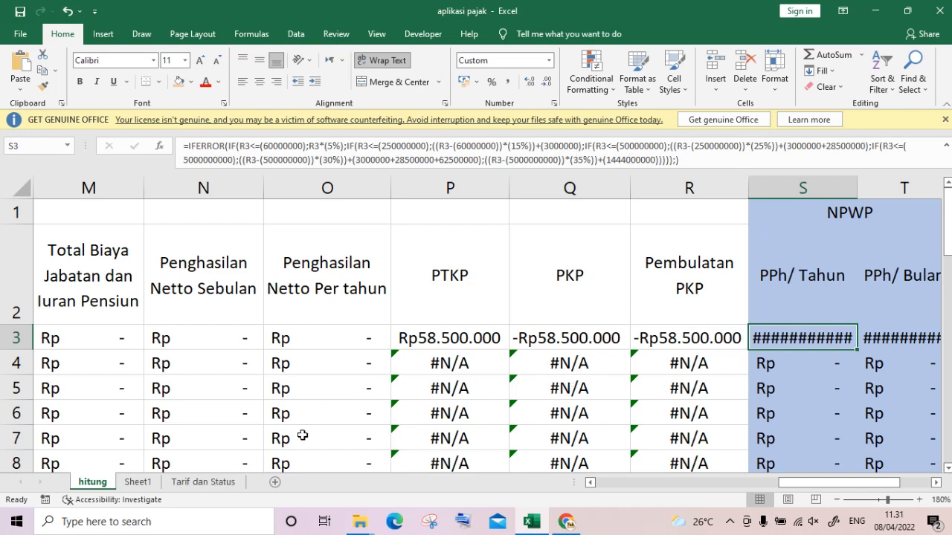
click(216, 484)
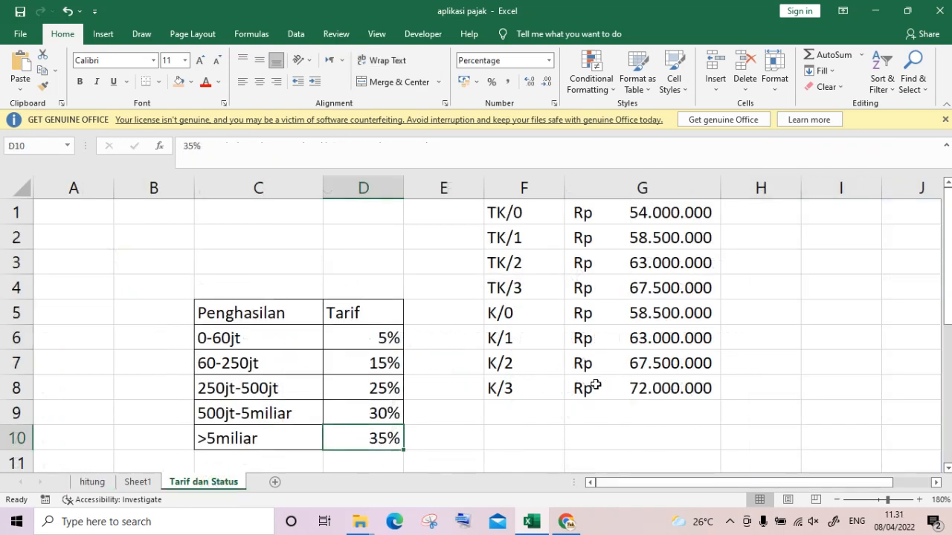
Step: Label the long IFERROR formula on Sheet1 as PPH 21 in cell F8 and select the formula block
click(135, 483)
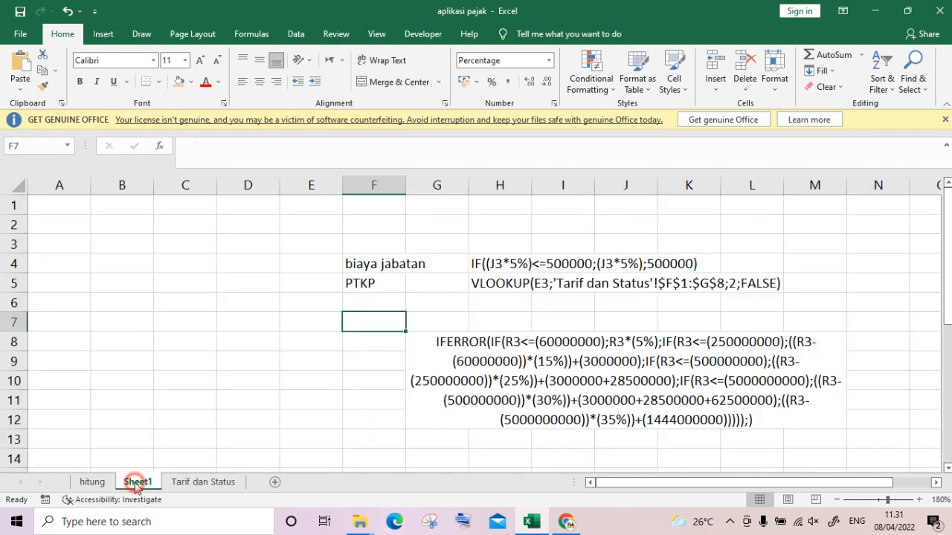
click(365, 342)
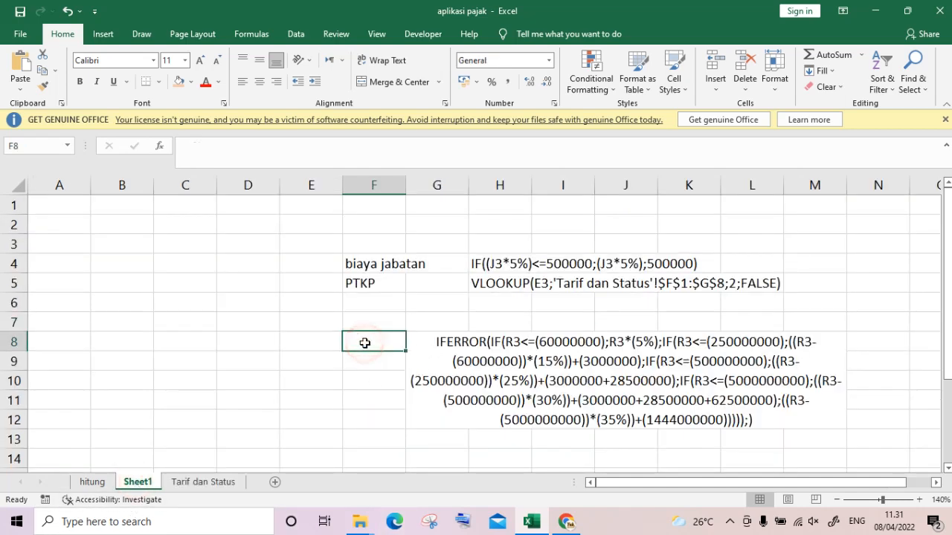
text(PPH 2)
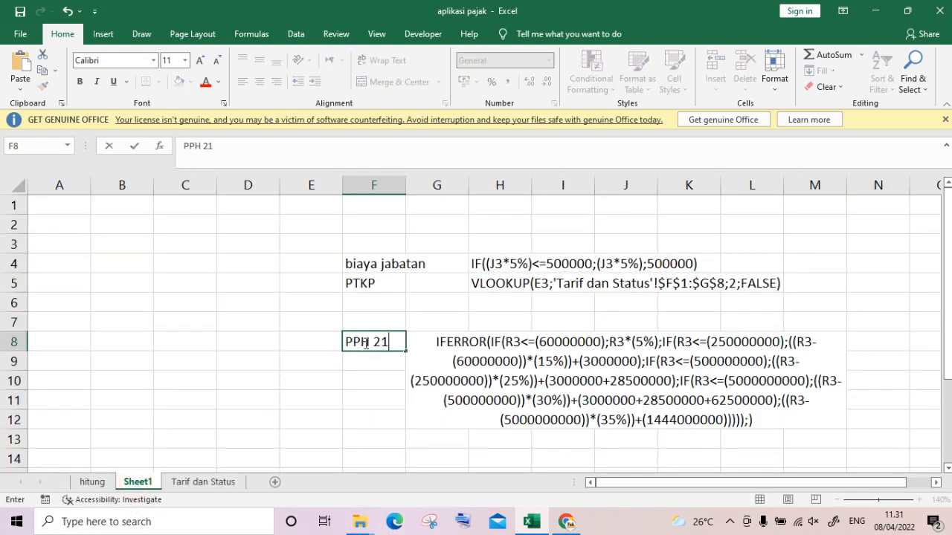
text(1)
click(450, 319)
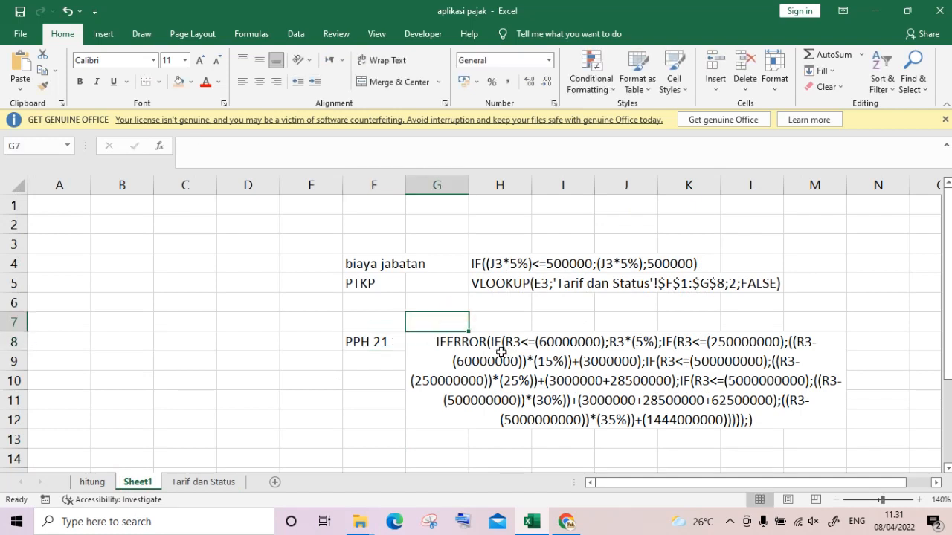
click(506, 347)
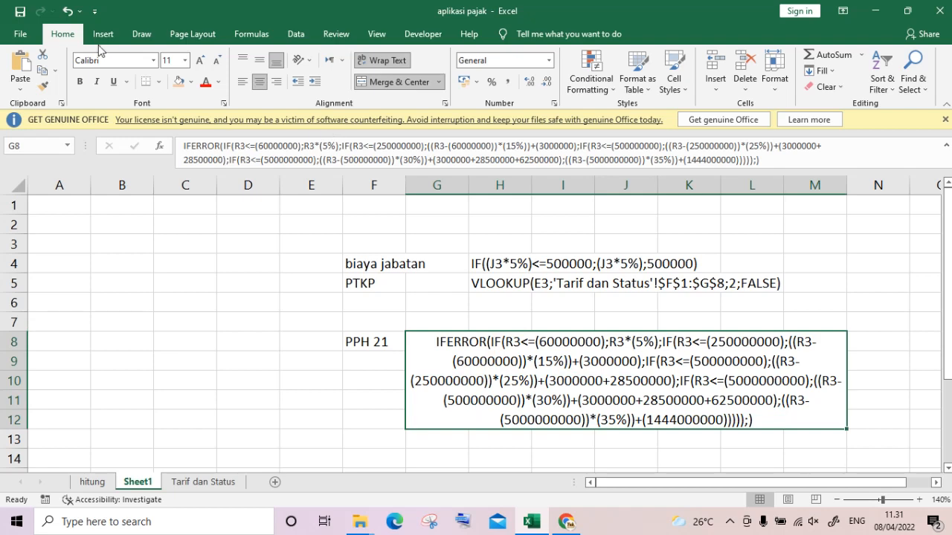
Step: Return to the hitung sheet and widen column S slightly to fit the PPh/Tahun amount
click(107, 483)
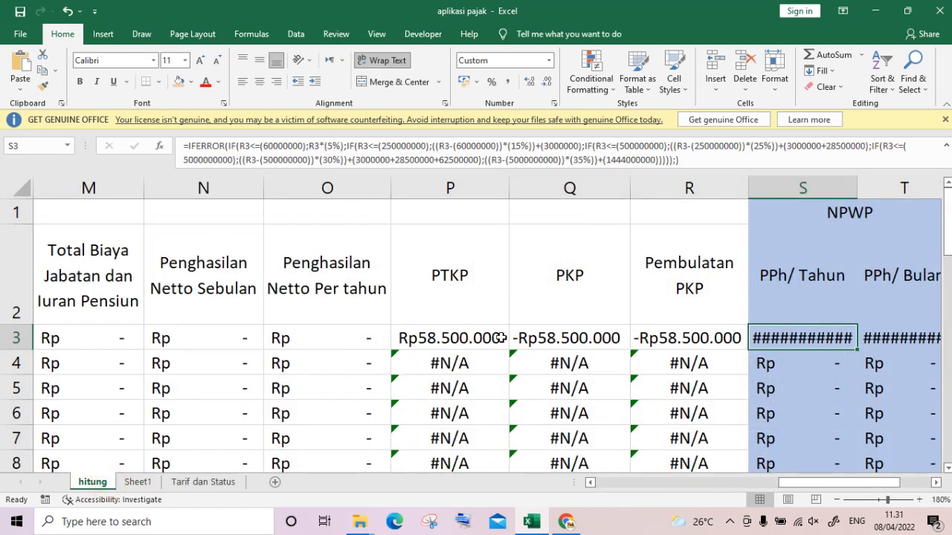
click(696, 345)
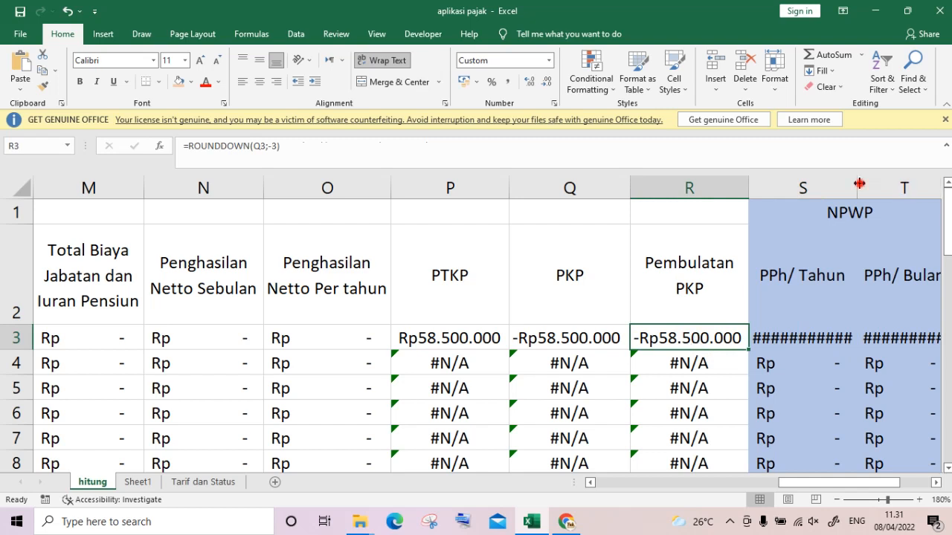
drag(859, 183, 865, 184)
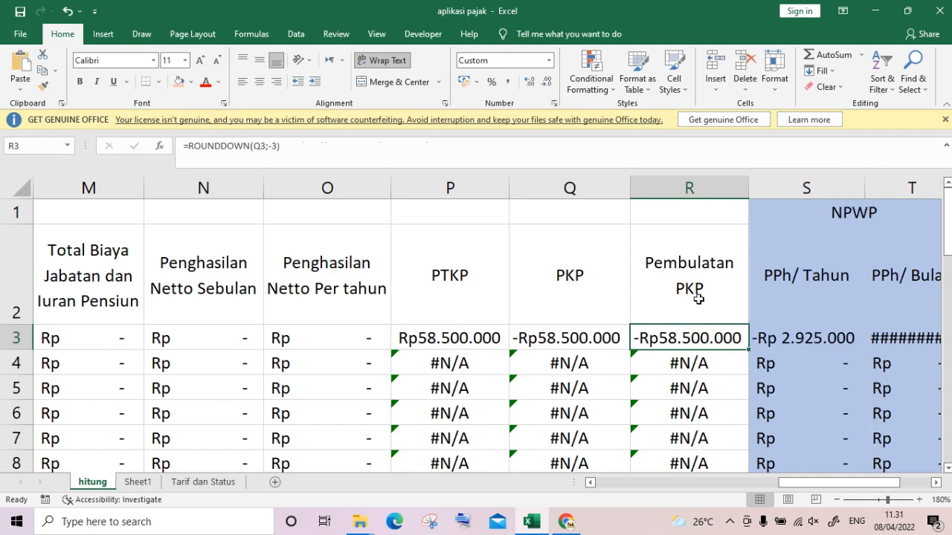
Step: Compare the PPh/Tahun formula in S3 with income brackets C6:C10 on Tarif dan Status, the Sheet1 note and the rounded PKP in R3
click(771, 339)
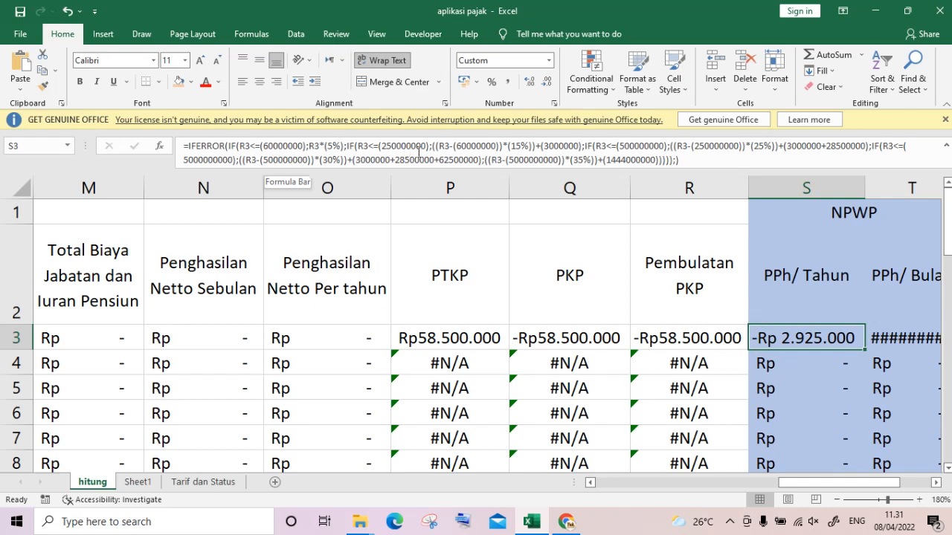
click(198, 482)
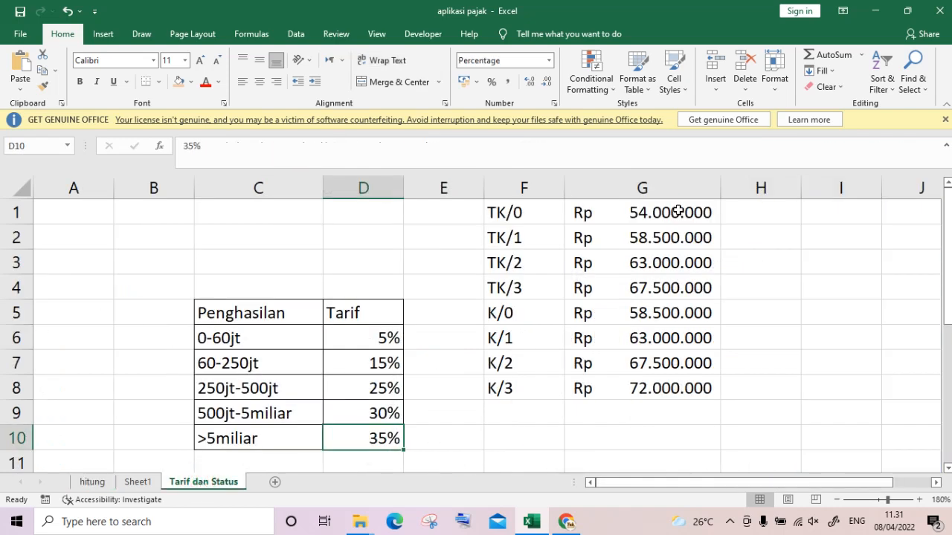
drag(277, 339, 270, 439)
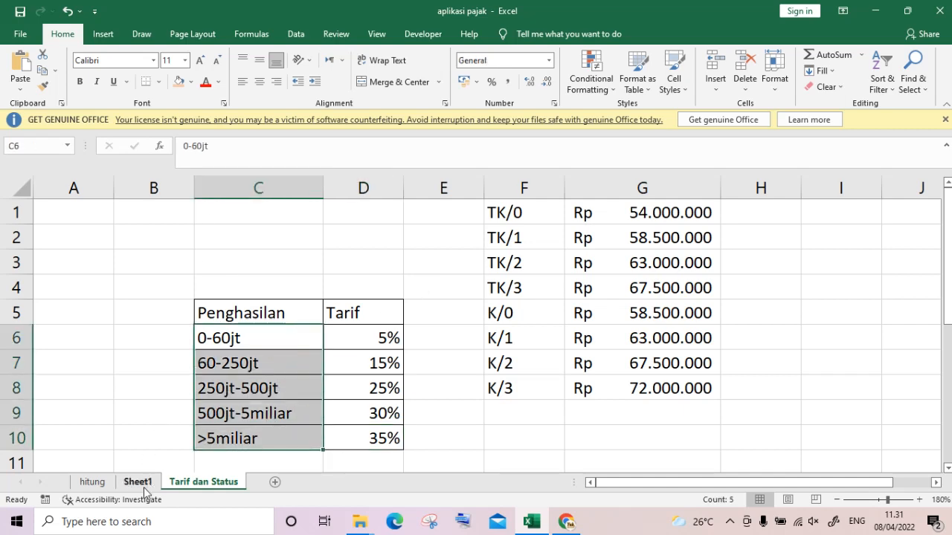
click(141, 485)
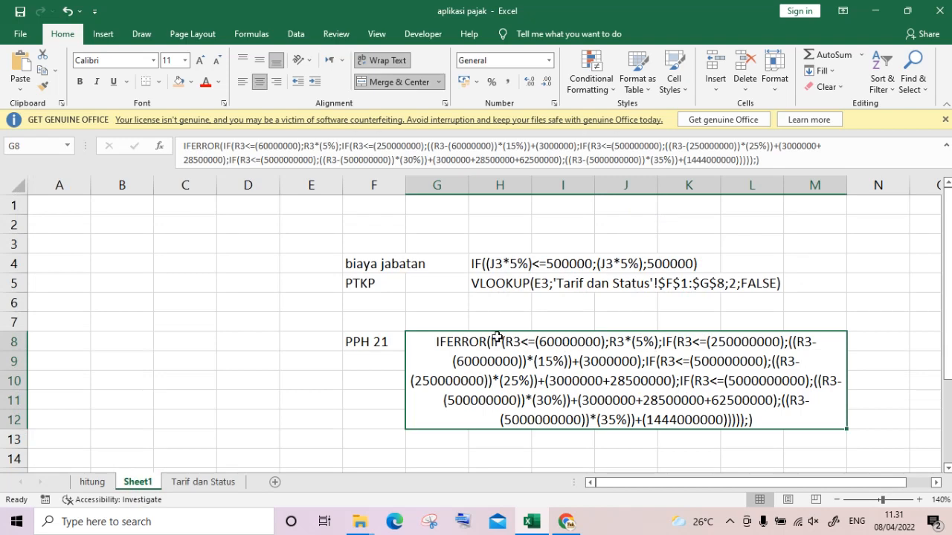
click(92, 483)
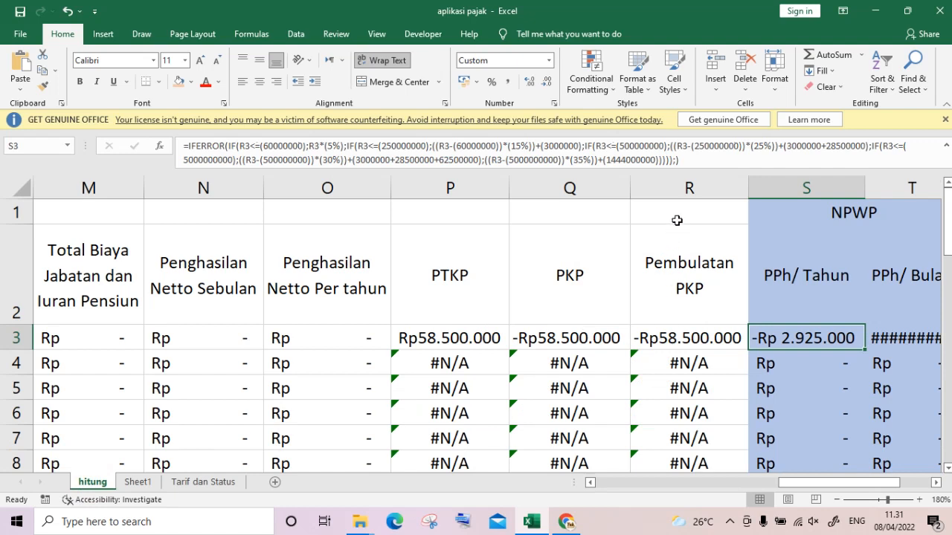
click(703, 339)
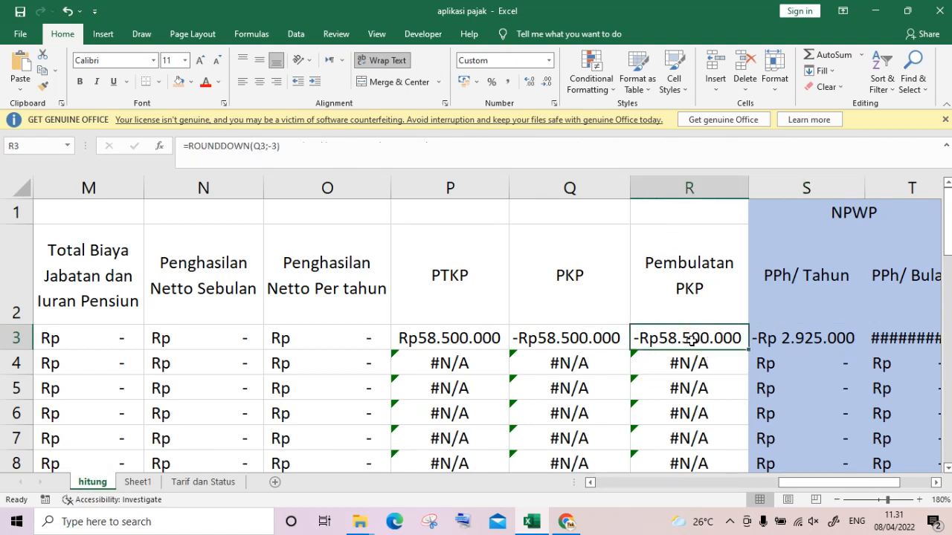
click(780, 336)
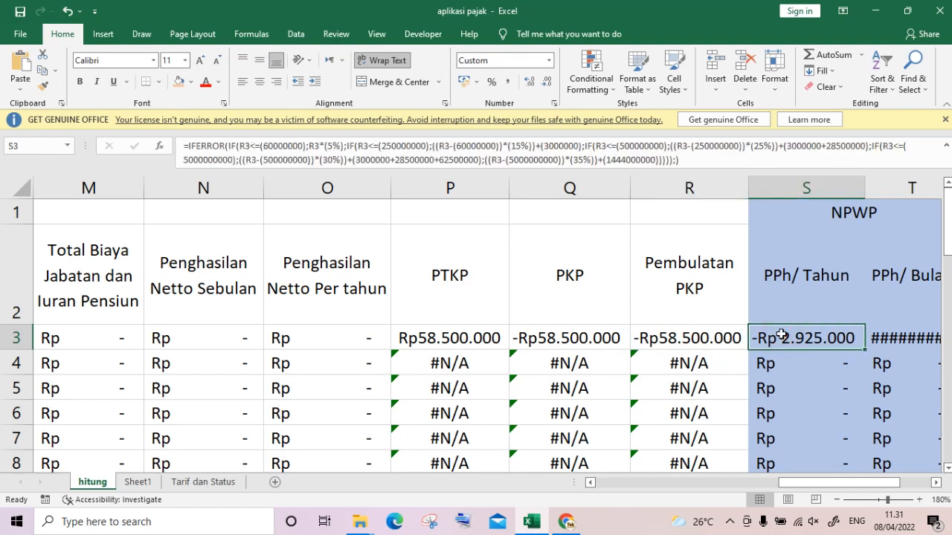
Step: Widen column T slightly to fit the NPWP PPh/Bulan amount and select T3
key(Right)
key(Right)
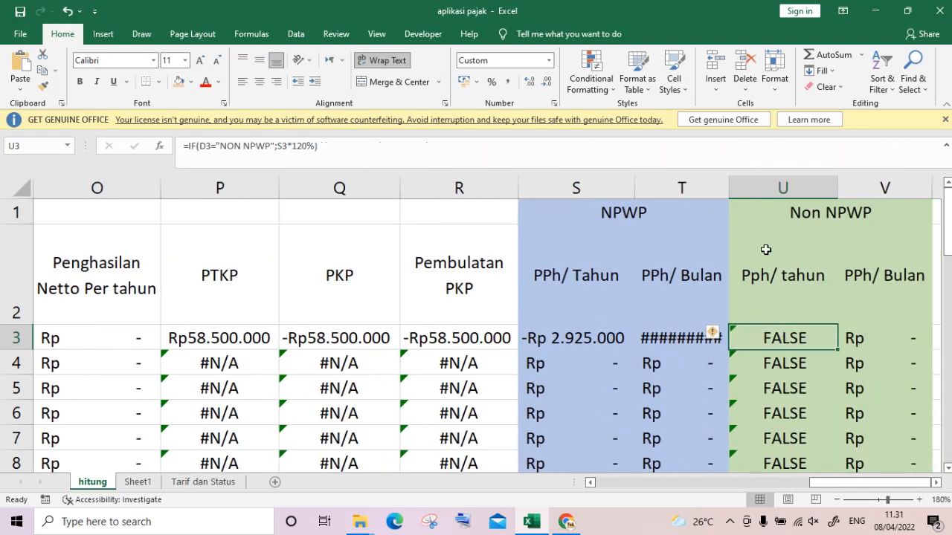
drag(731, 191, 741, 191)
click(690, 338)
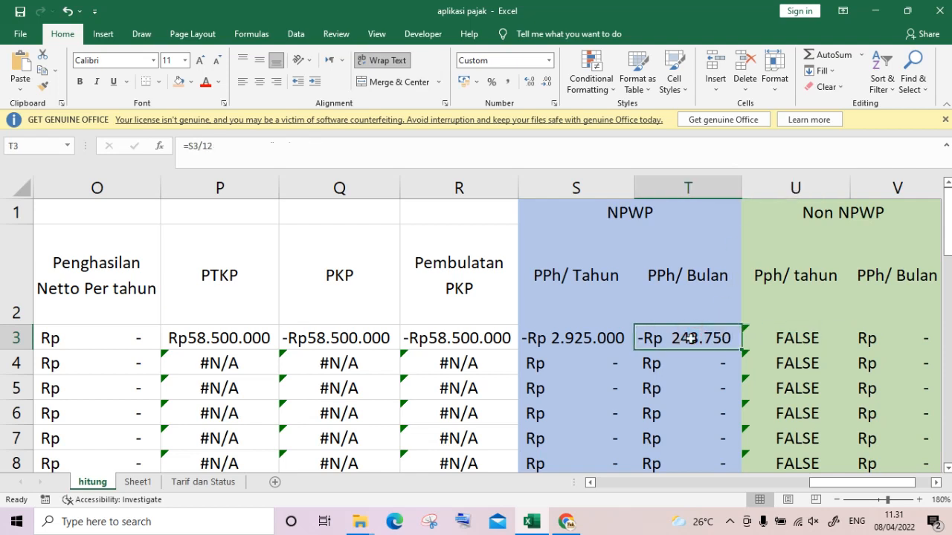
Step: Enter the NPWP PPh/Bulan formula =S3/12 in cell T3
key(Left)
key(Right)
text(=)
key(Left)
text(/12)
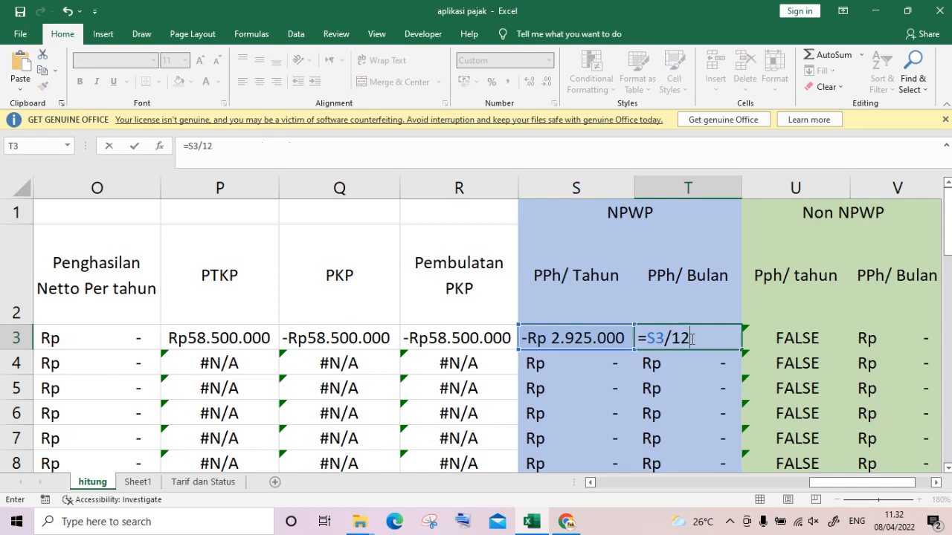
key(Return)
key(Up)
key(Right)
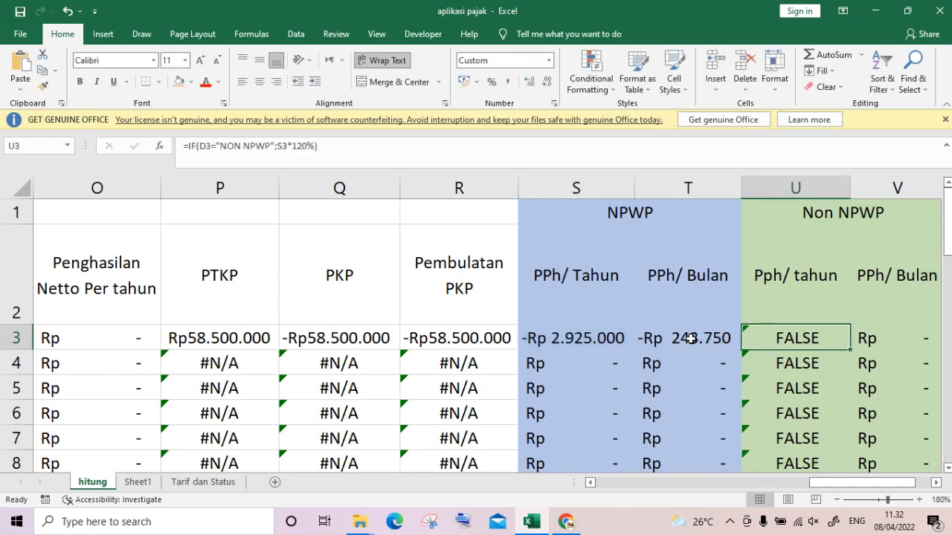
key(Left)
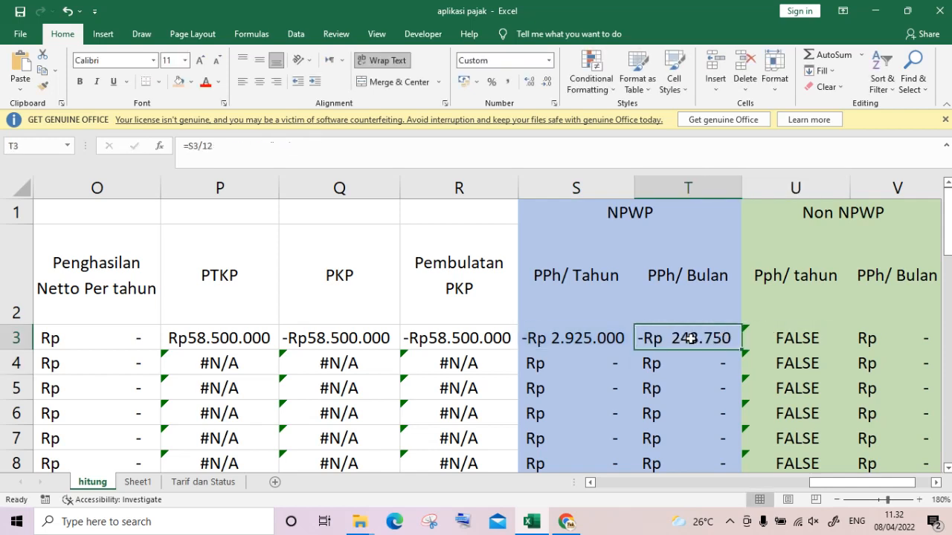
Step: Examine the Non NPWP annual tax formula in U3, including its IF condition on D3
key(Right)
key(Right)
key(Right)
key(Left)
key(Left)
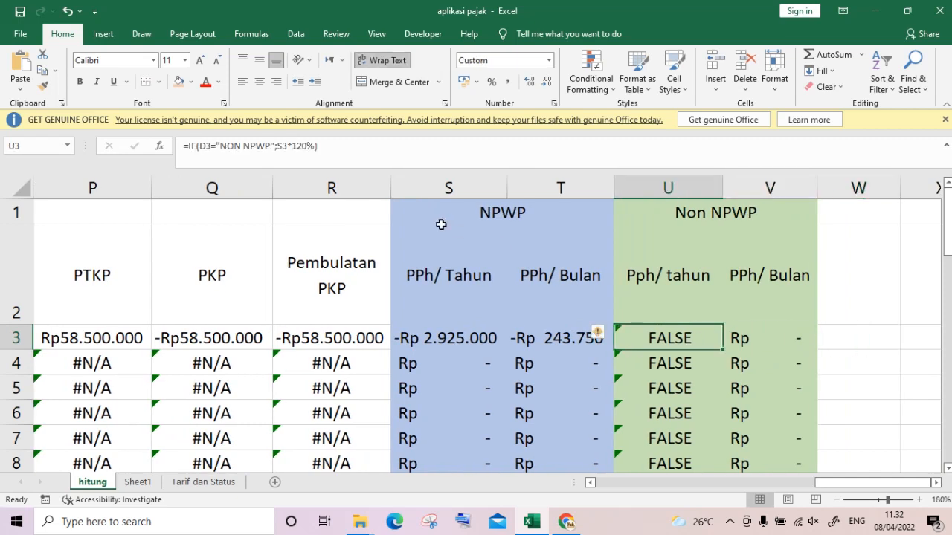
click(325, 145)
drag(324, 146, 190, 145)
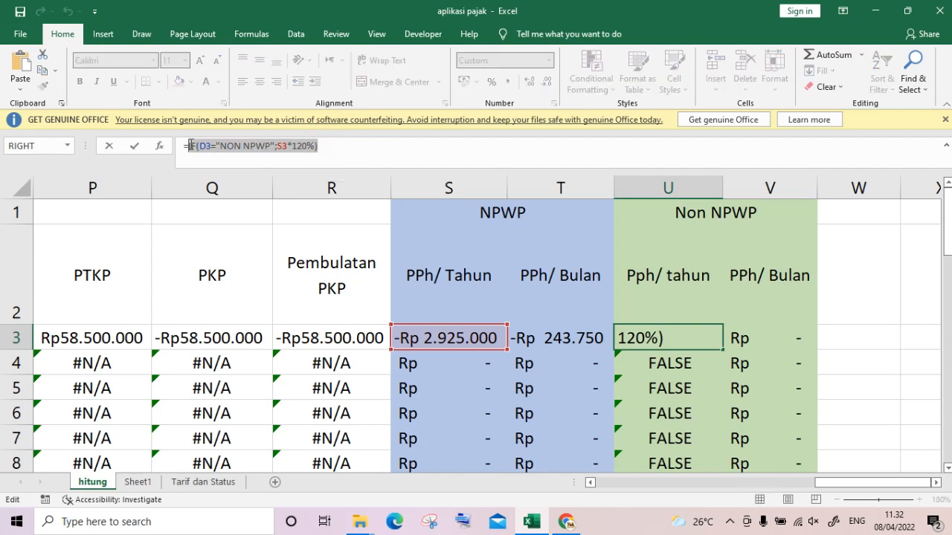
click(341, 154)
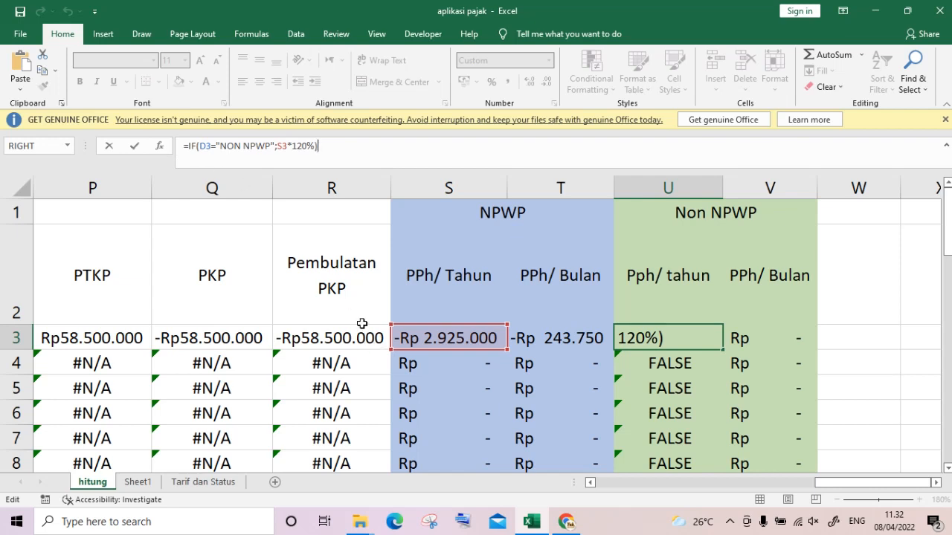
click(428, 285)
click(630, 344)
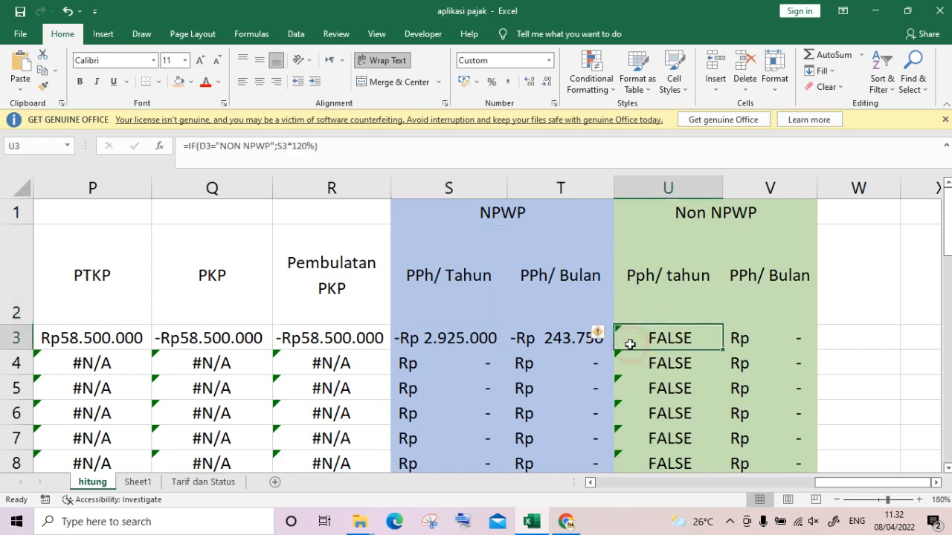
Step: Set the first employee's NPWP status in cell D3 to NON NPWP
key(Left)
key(Left)
key(Left)
key(Right)
key(Right)
key(Right)
key(Left)
key(Left)
key(Left)
key(Left)
key(Left)
key(Left)
key(Left)
key(Left)
key(Left)
key(Left)
key(Left)
key(Left)
key(Left)
key(Left)
key(Left)
key(Left)
key(Left)
key(Left)
key(Left)
key(Left)
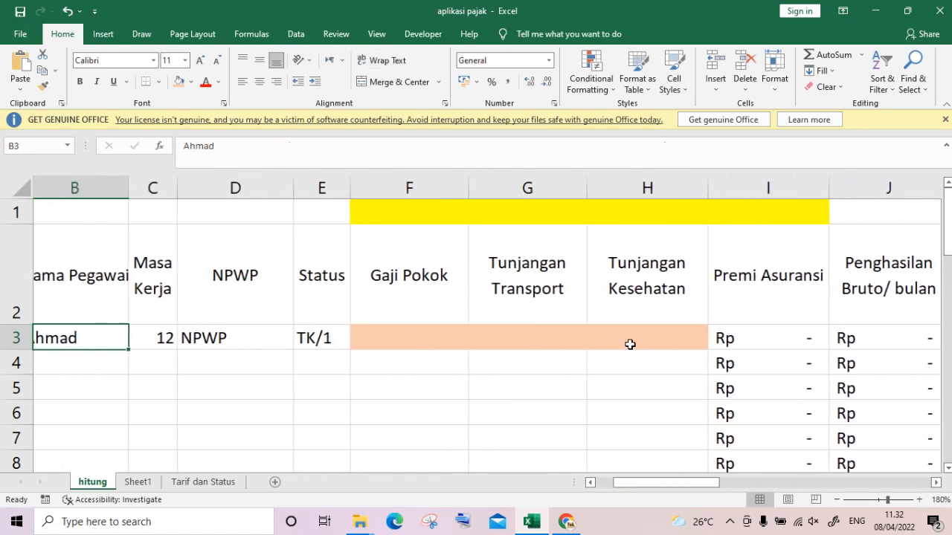
key(Right)
key(Right)
key(Right)
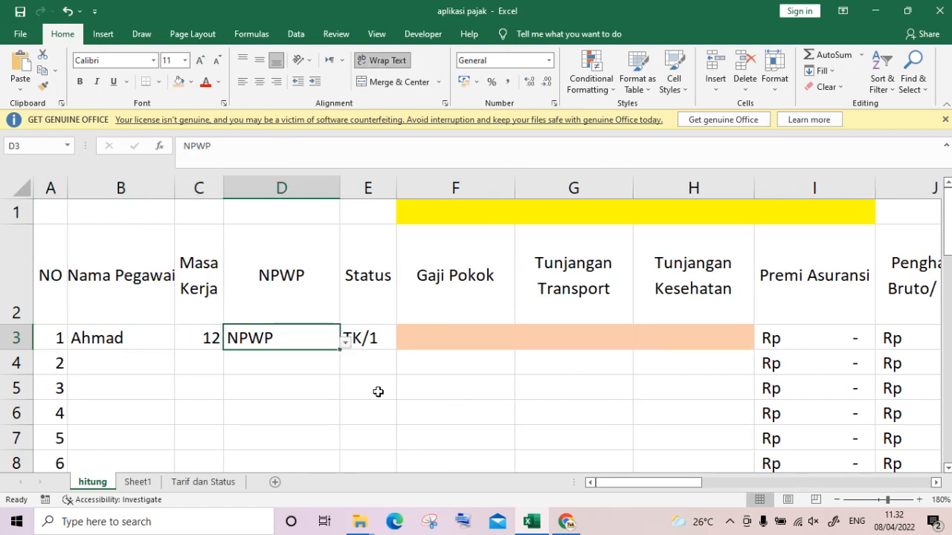
click(346, 343)
click(330, 369)
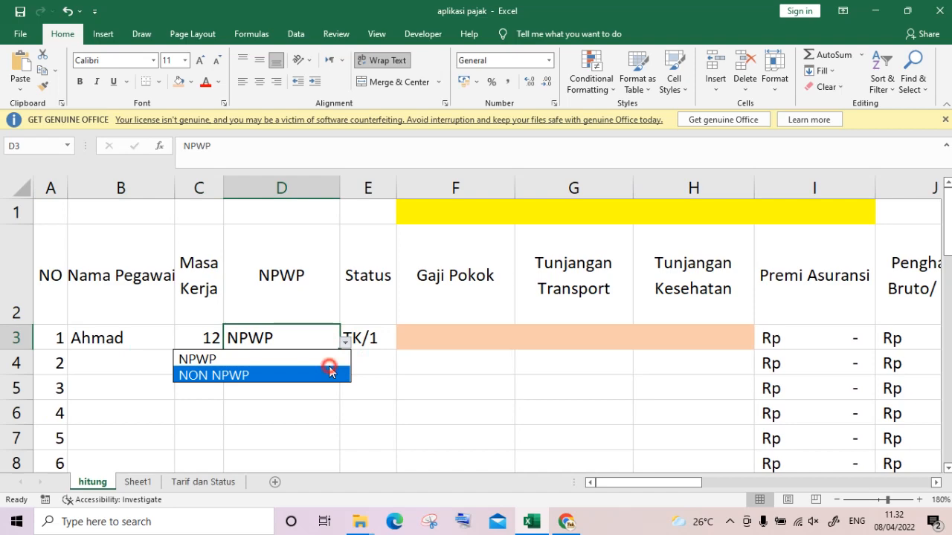
Step: Check the Non NPWP annual tax formula in U3 and the PPh/Tahun formula in S3 that it references
key(Right)
key(Right)
key(Right)
key(Right)
key(Right)
key(Right)
key(Right)
key(Right)
key(Right)
key(Right)
key(Right)
key(Right)
key(Right)
key(Right)
key(Right)
key(Right)
key(Right)
key(Right)
key(Right)
key(Right)
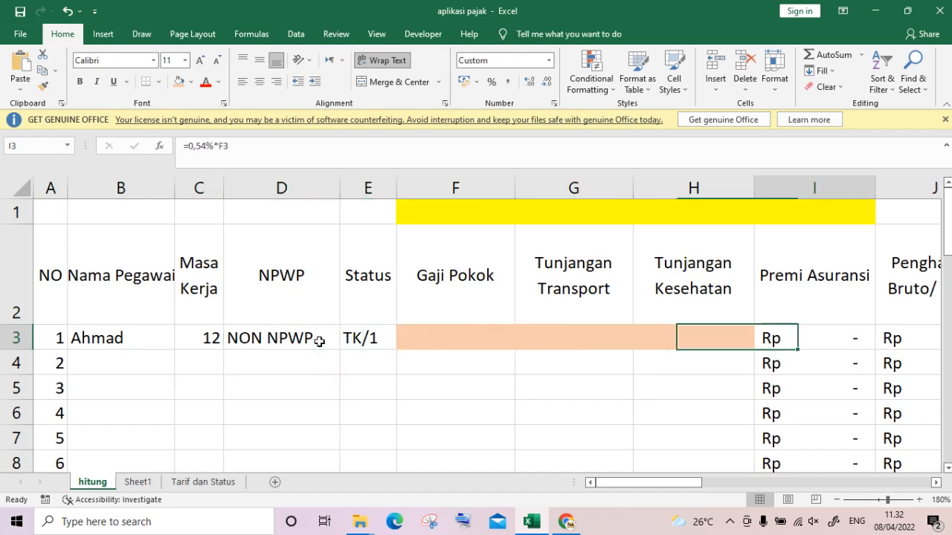
key(Left)
key(Left)
key(Left)
key(Left)
key(Left)
key(Left)
key(Left)
key(Left)
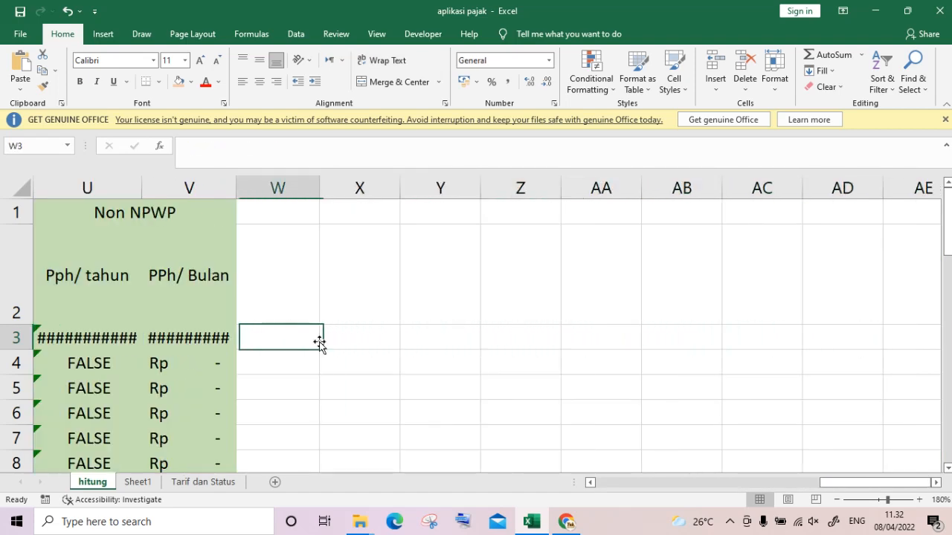
key(Right)
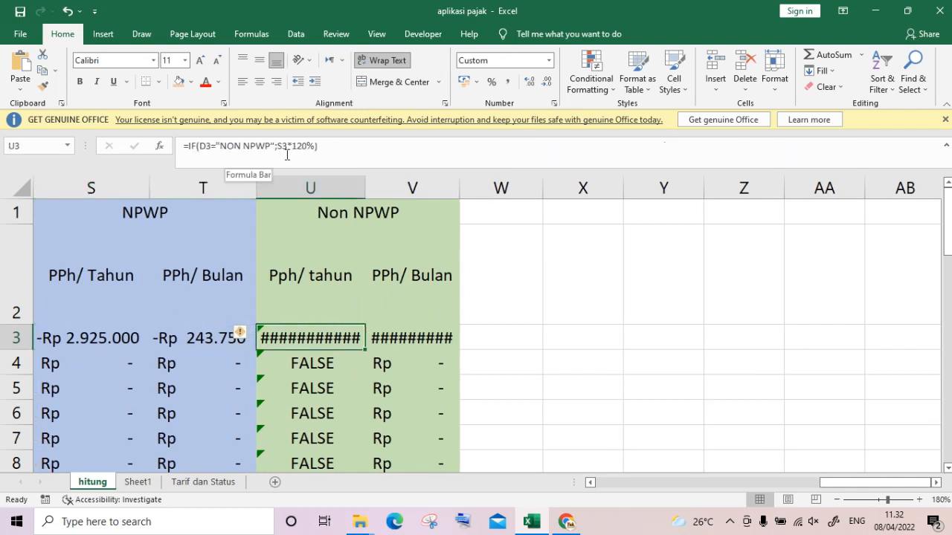
click(113, 339)
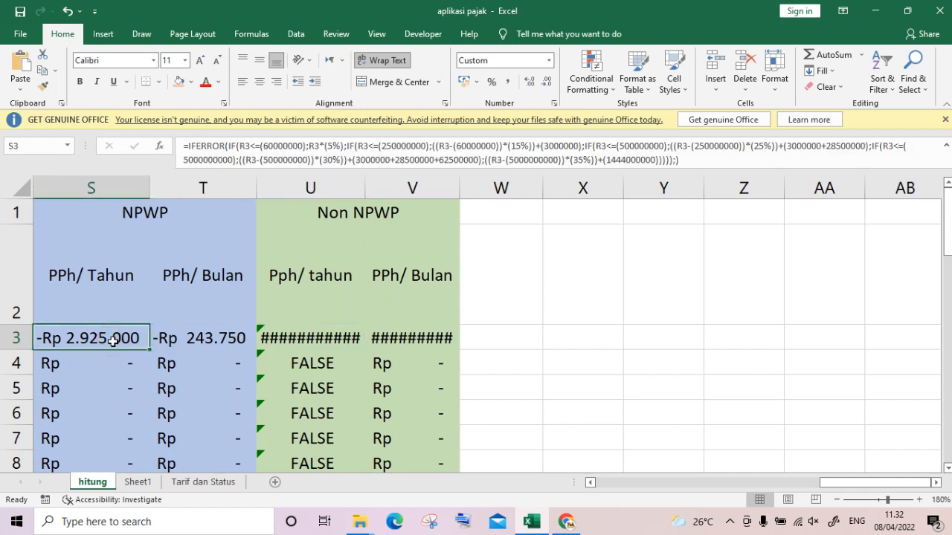
key(Left)
key(Right)
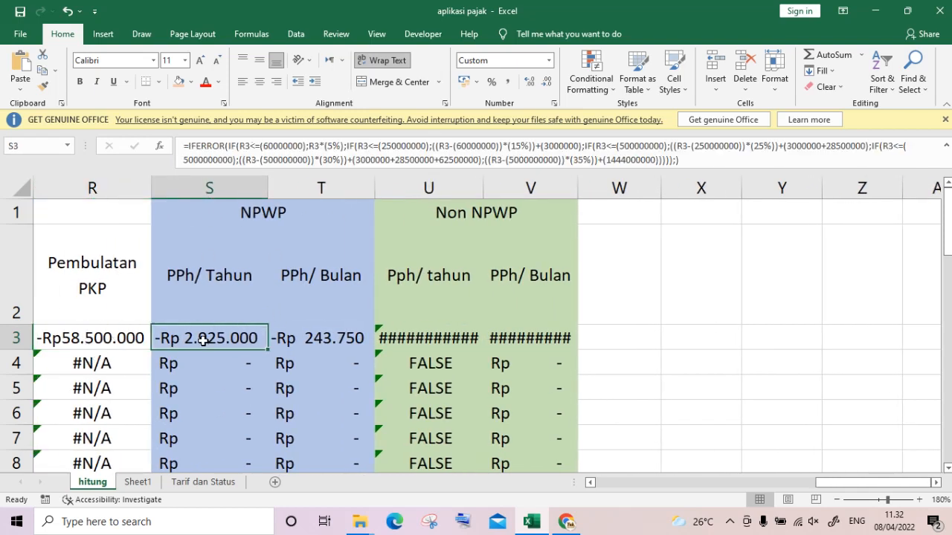